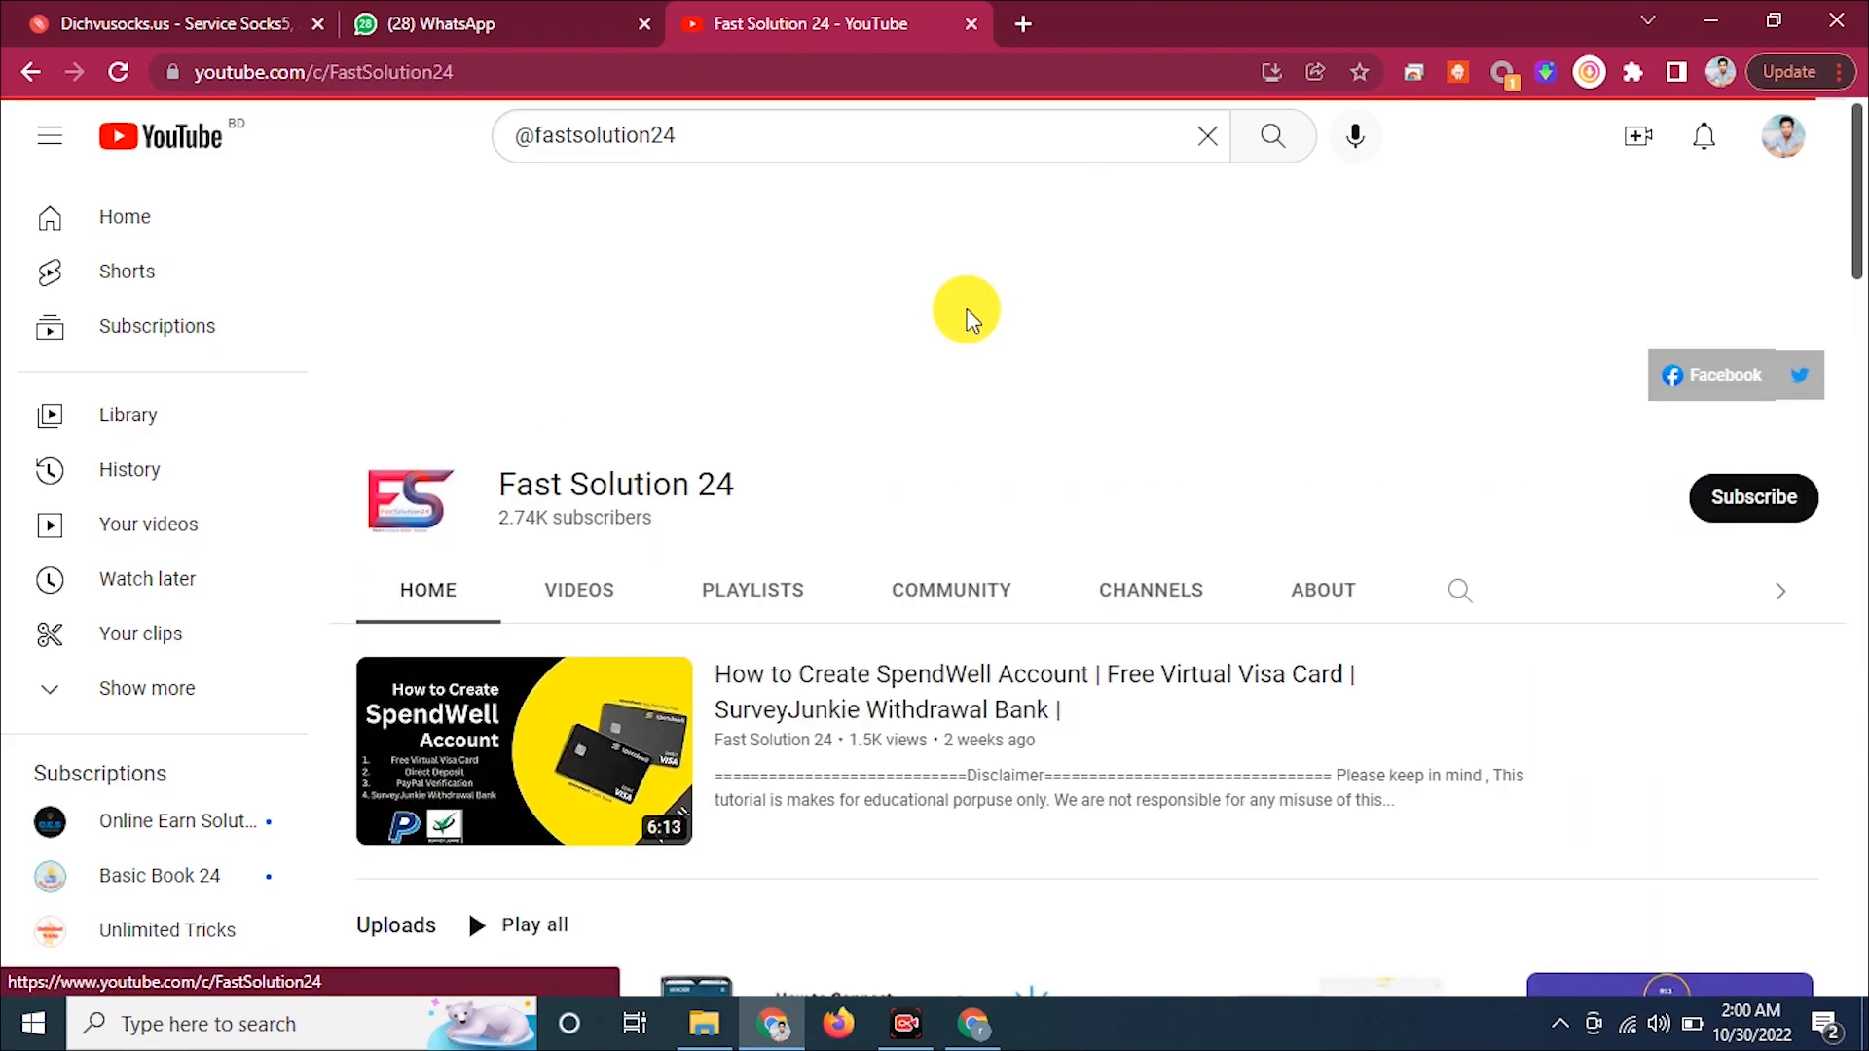
# Step: Look over the Fast Solution 24 YouTube channel, subscribe to it and choose its notification setting
pyautogui.scroll(-10, 652, 617)
pyautogui.scroll(-8, 652, 615)
pyautogui.scroll(15, 652, 615)
pyautogui.click(1758, 494)
pyautogui.click(1794, 501)
pyautogui.click(1762, 557)
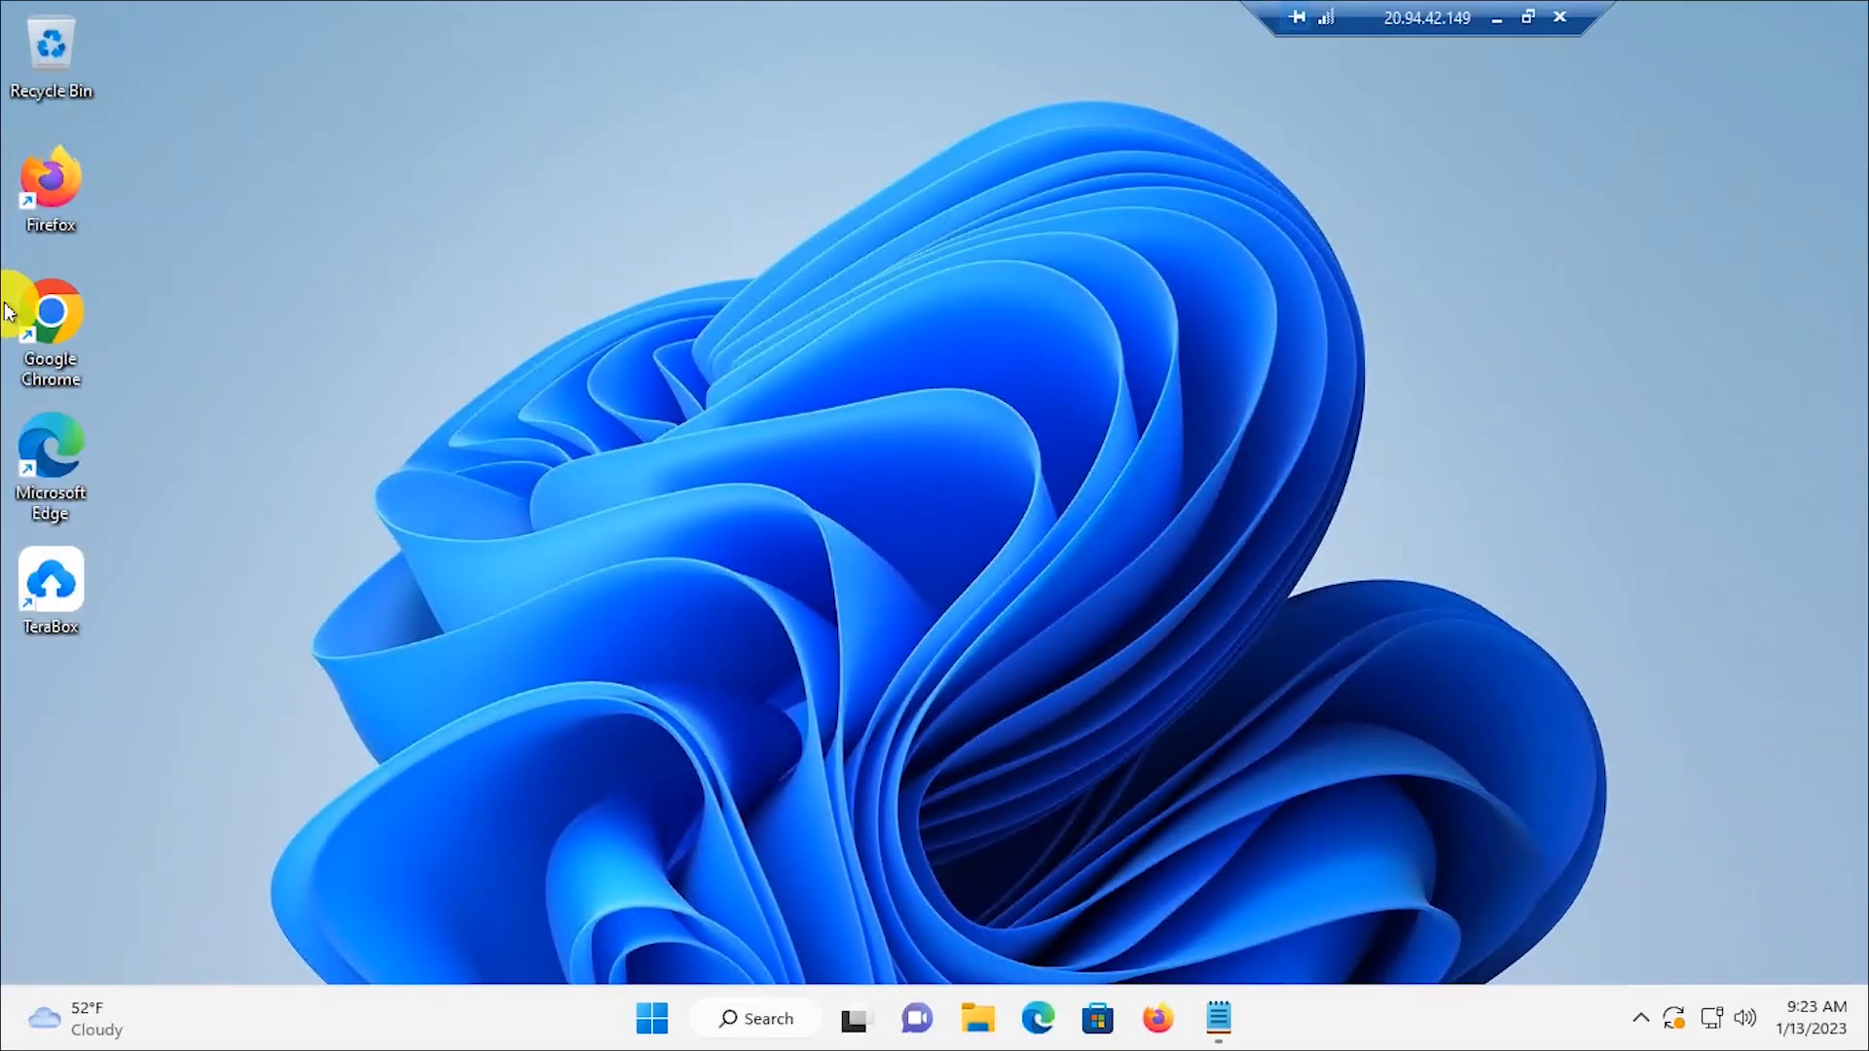
# Step: Switch to the remote desktop, open Google Chrome and search Google for beenverified
pyautogui.click(47, 343)
pyautogui.doubleClick(45, 329)
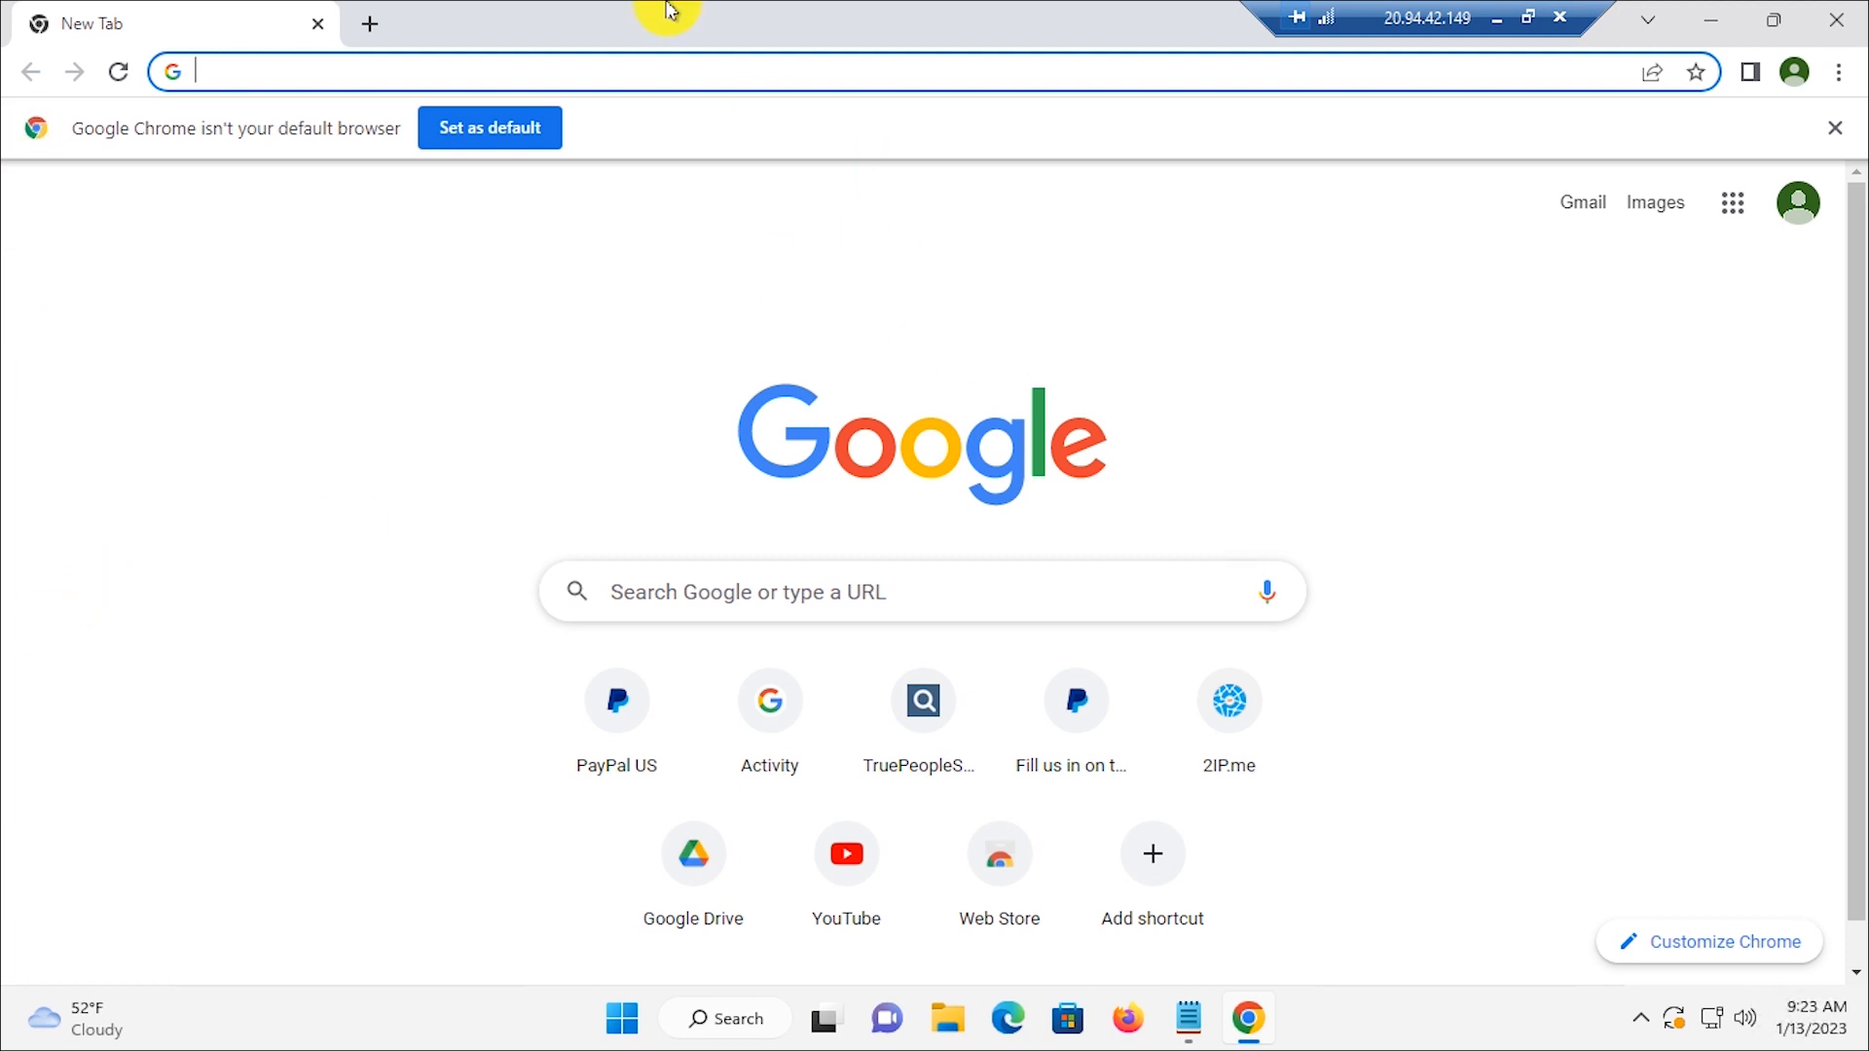
pyautogui.click(370, 23)
pyautogui.click(301, 33)
pyautogui.click(318, 24)
pyautogui.click(299, 78)
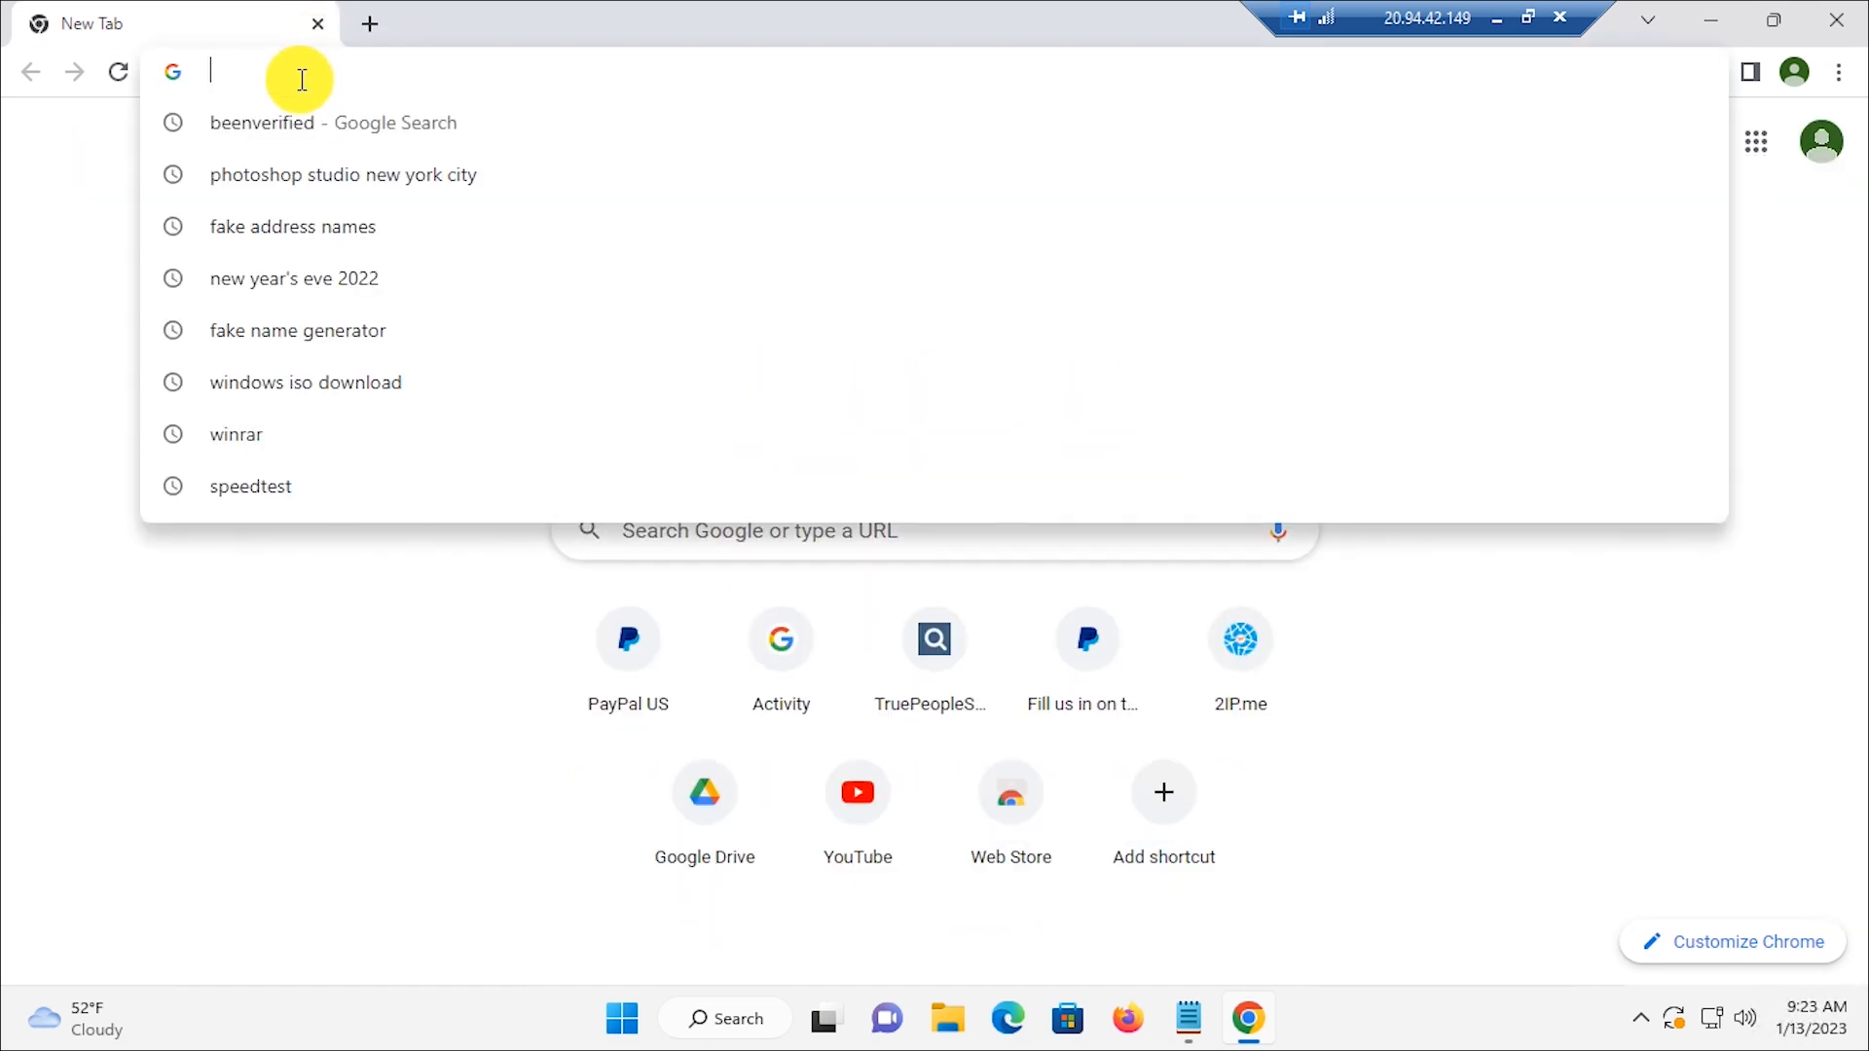
pyautogui.write('bee')
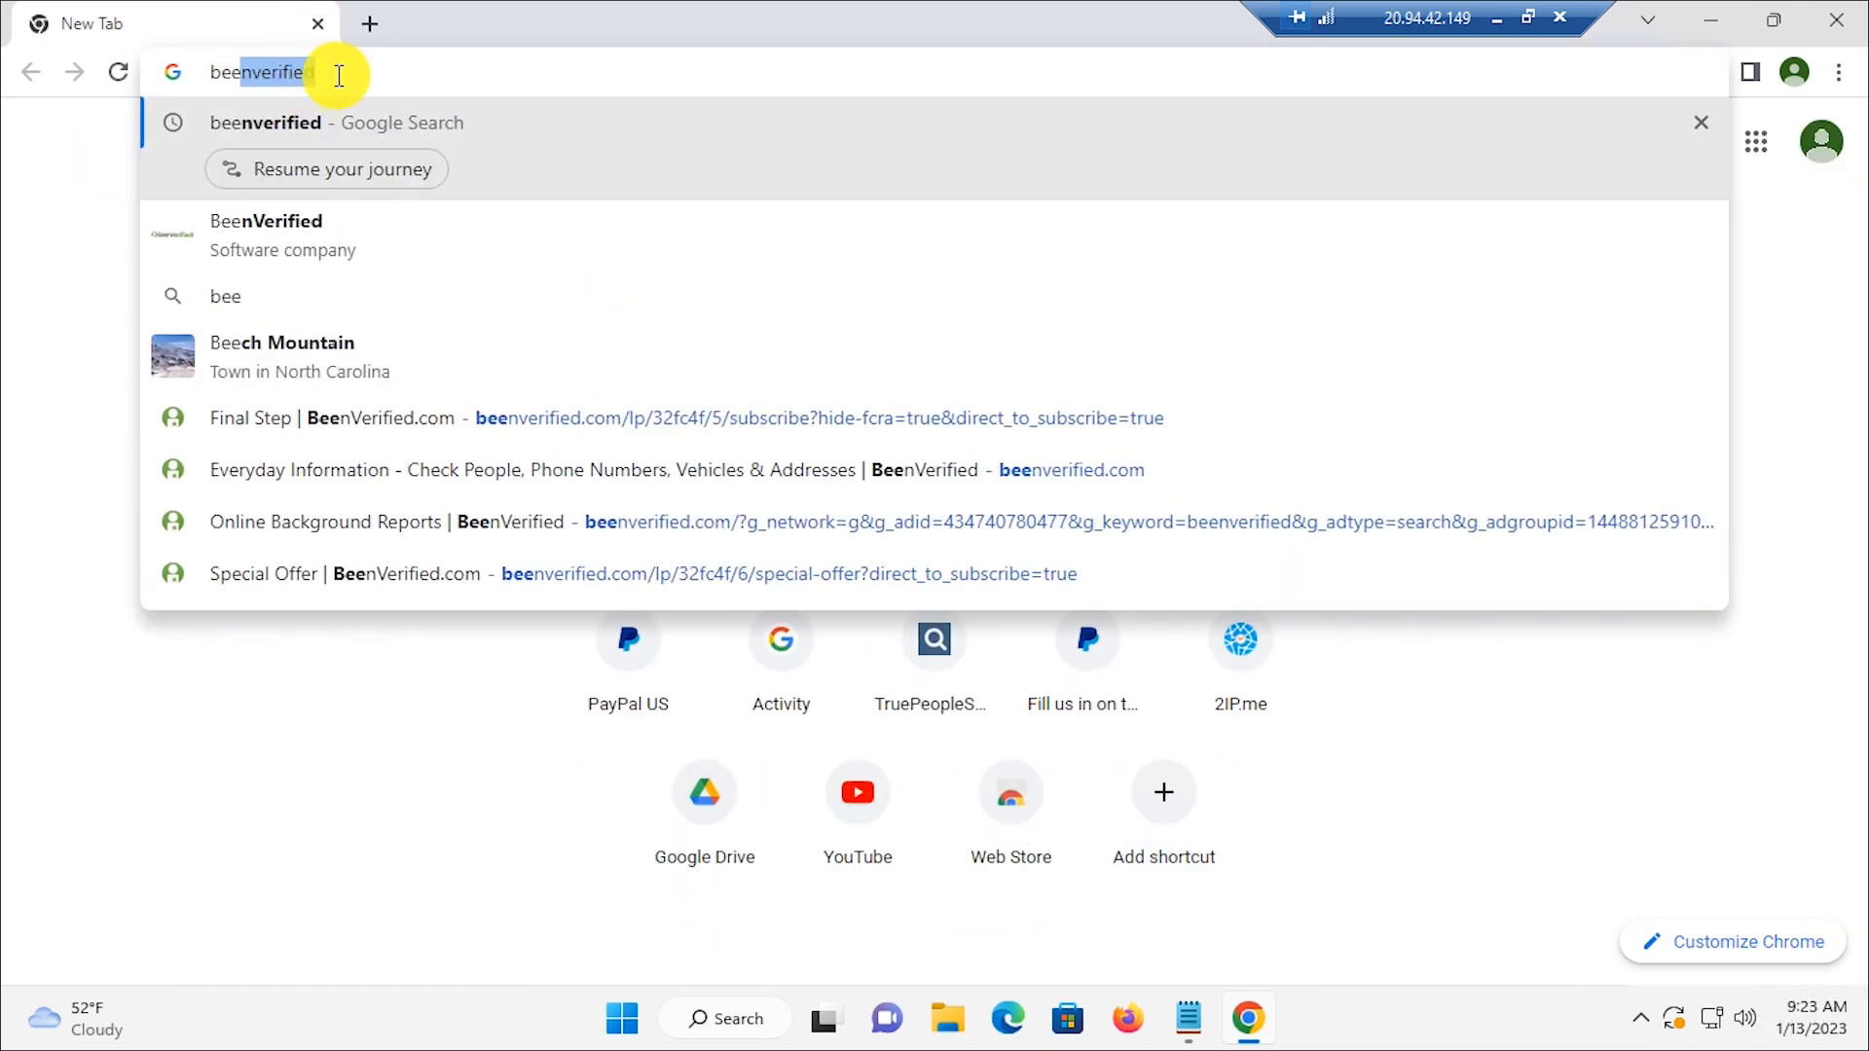
pyautogui.click(339, 76)
pyautogui.press('Return')
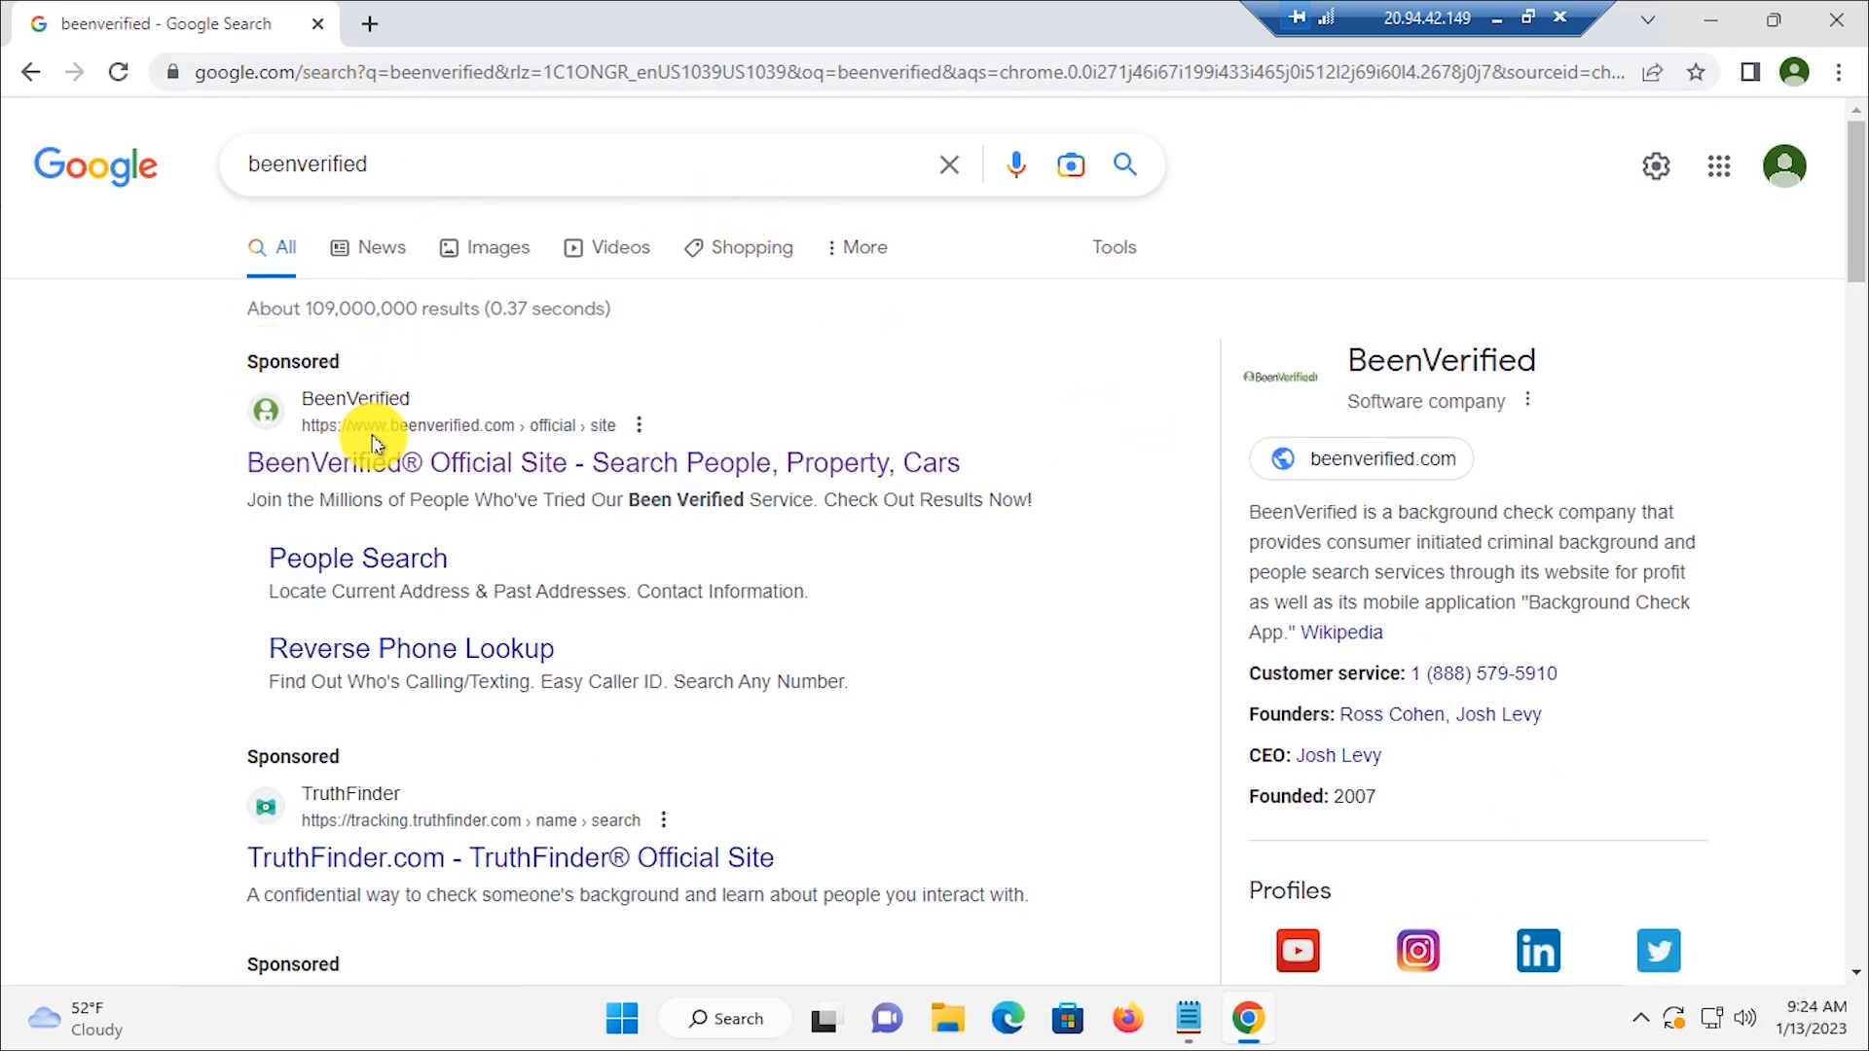
# Step: Open the BeenVerified website from its non-sponsored search result
pyautogui.scroll(-4, 367, 429)
pyautogui.scroll(-1, 563, 626)
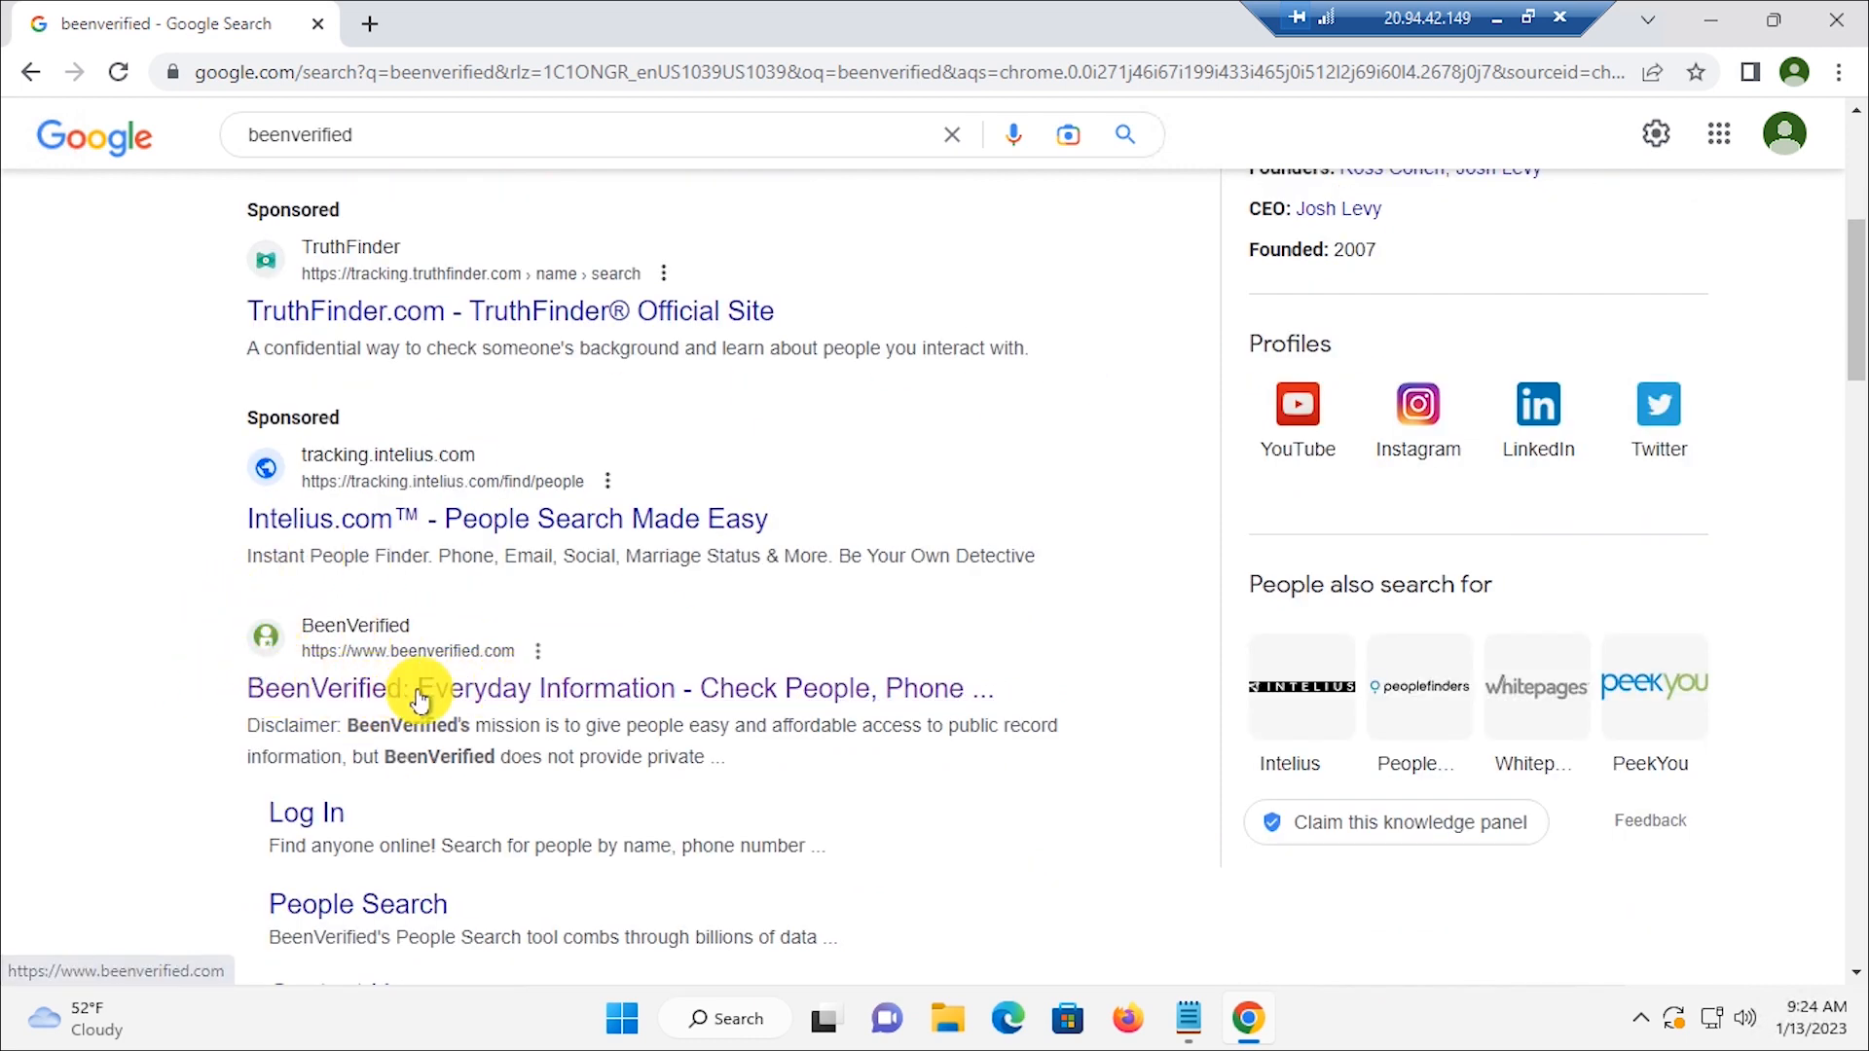
pyautogui.click(627, 696)
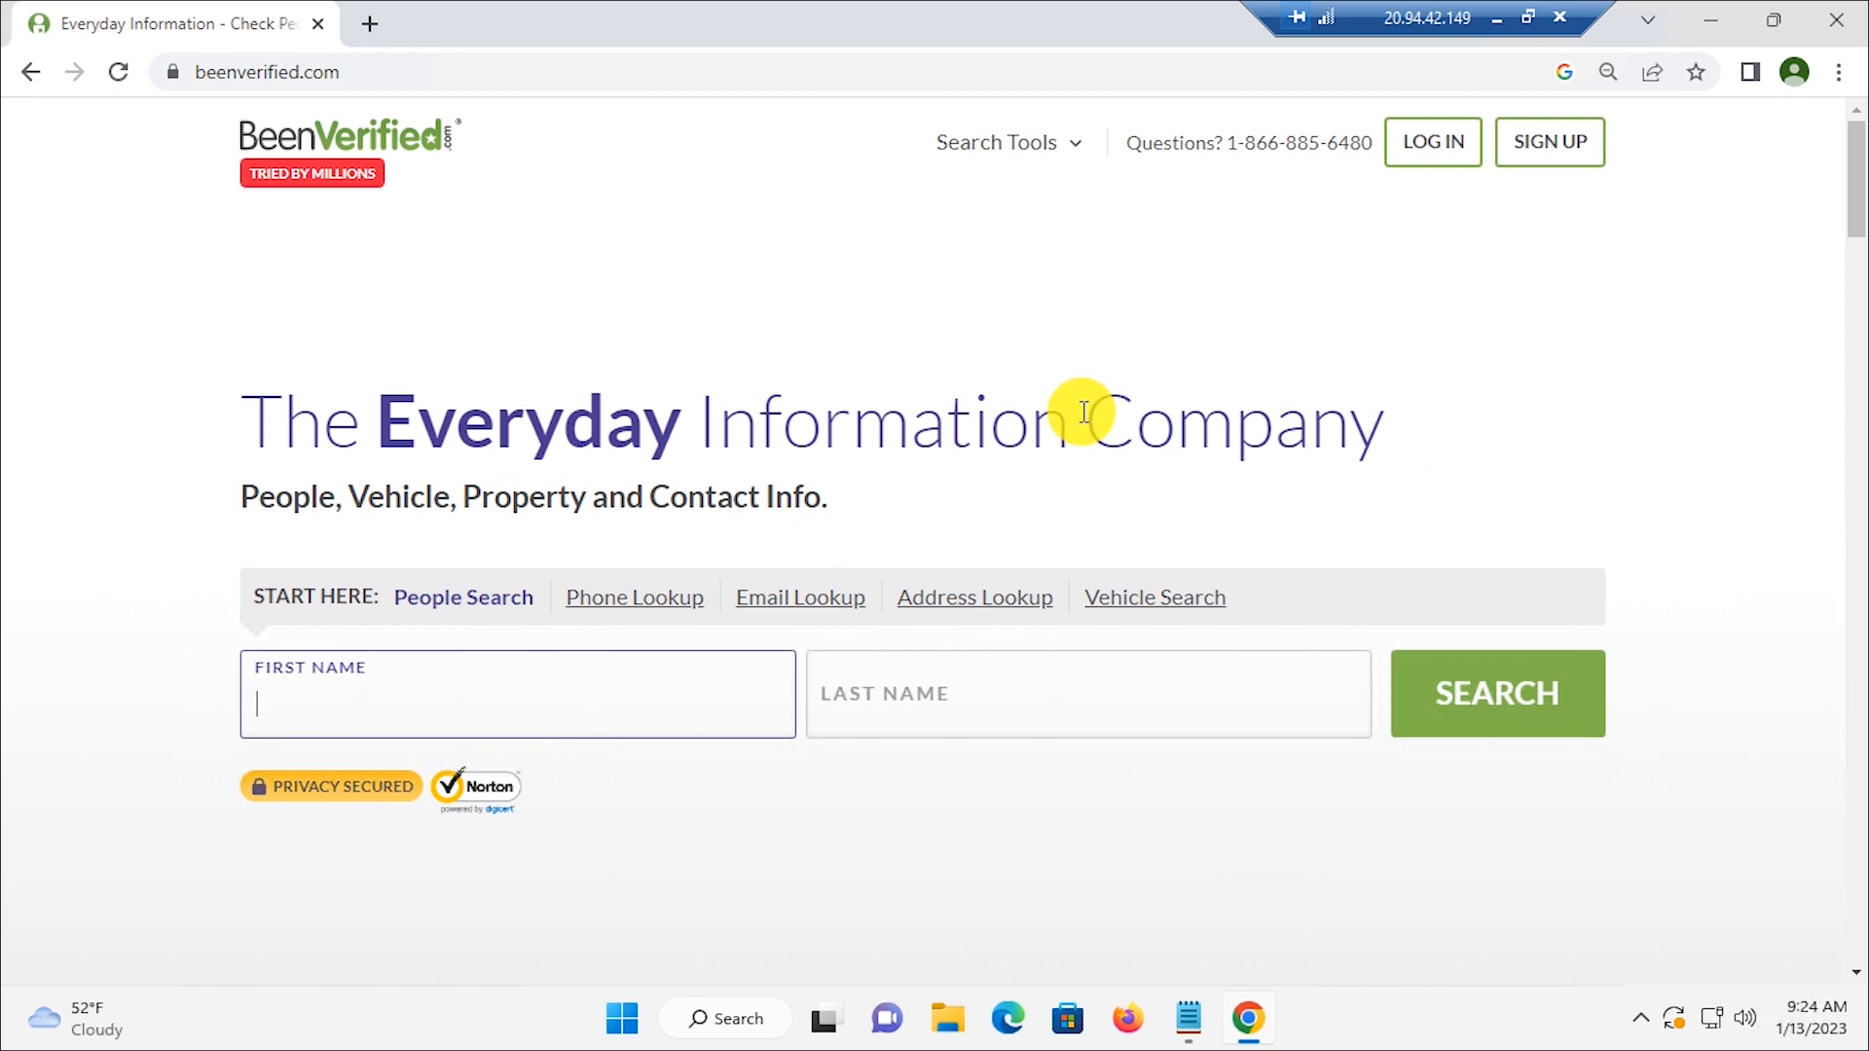
# Step: Look through the BeenVerified home page, start the sign-up and agree to the report usage limits to continue to the membership plans
pyautogui.scroll(-15, 771, 443)
pyautogui.scroll(13, 772, 438)
pyautogui.scroll(2, 773, 434)
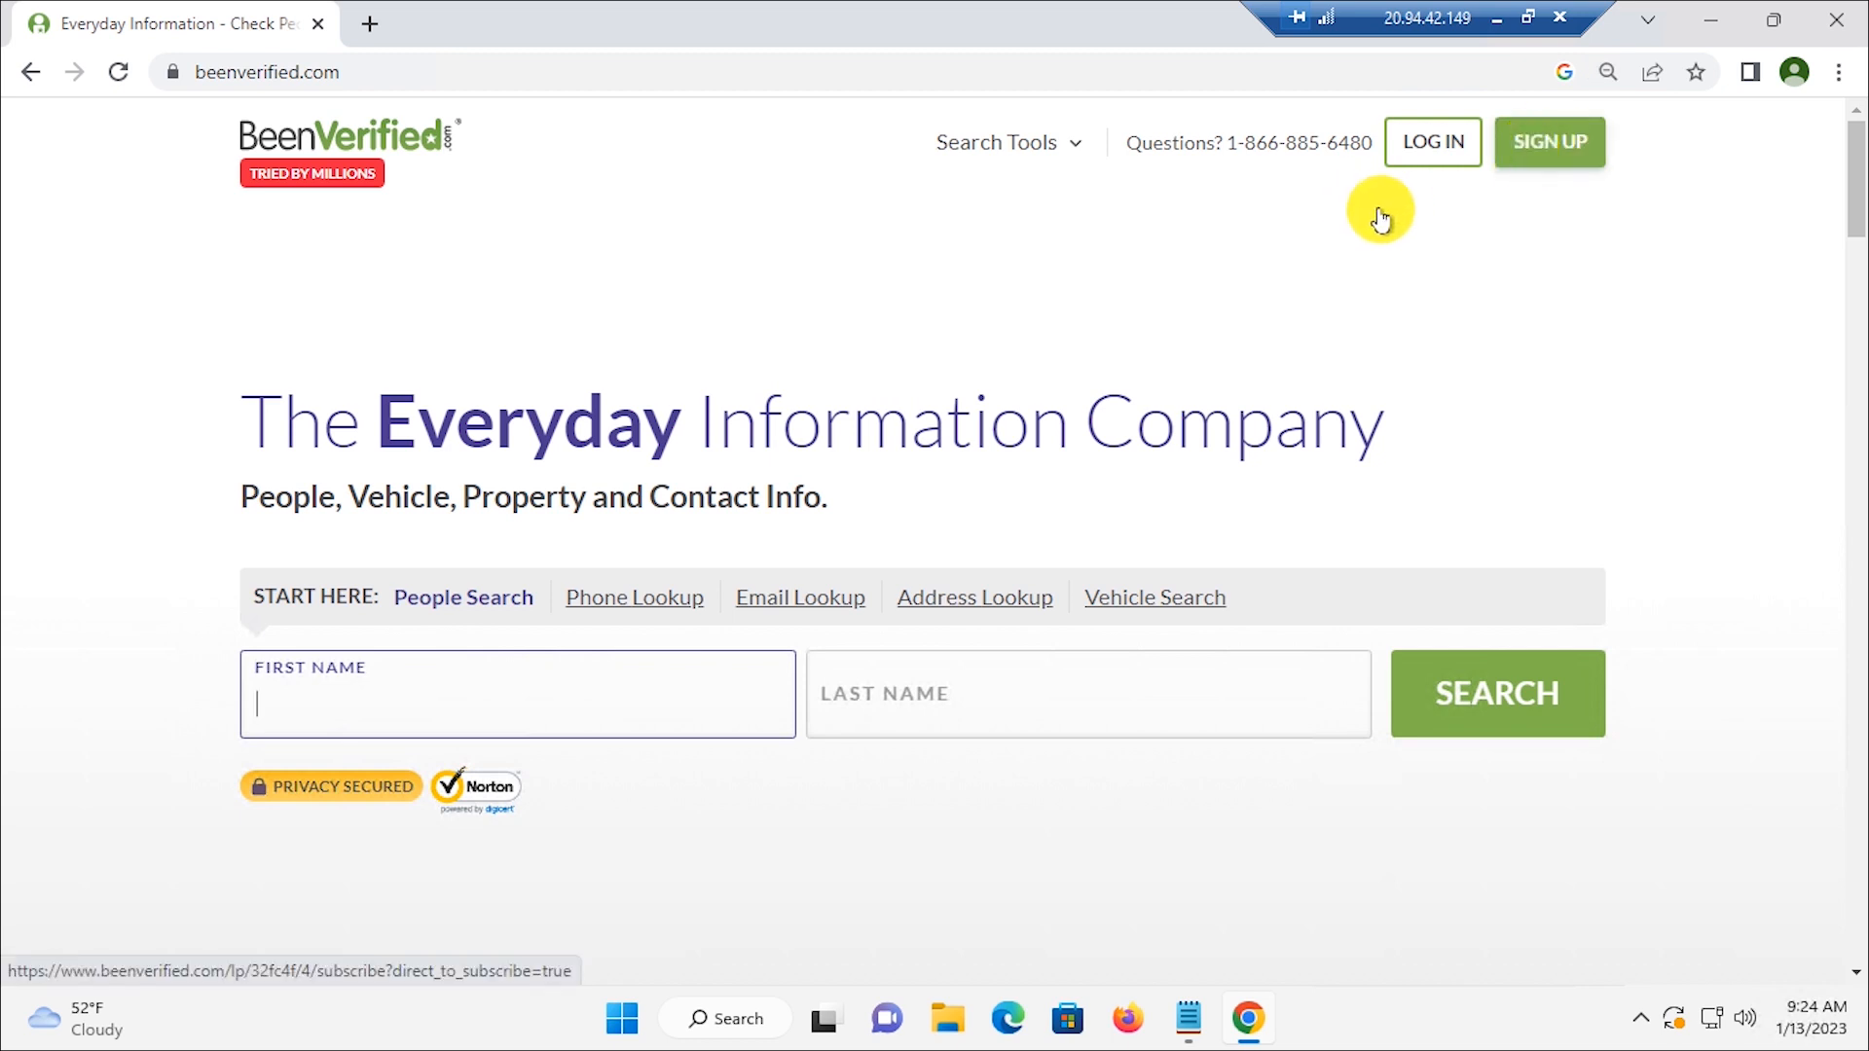
pyautogui.click(1538, 154)
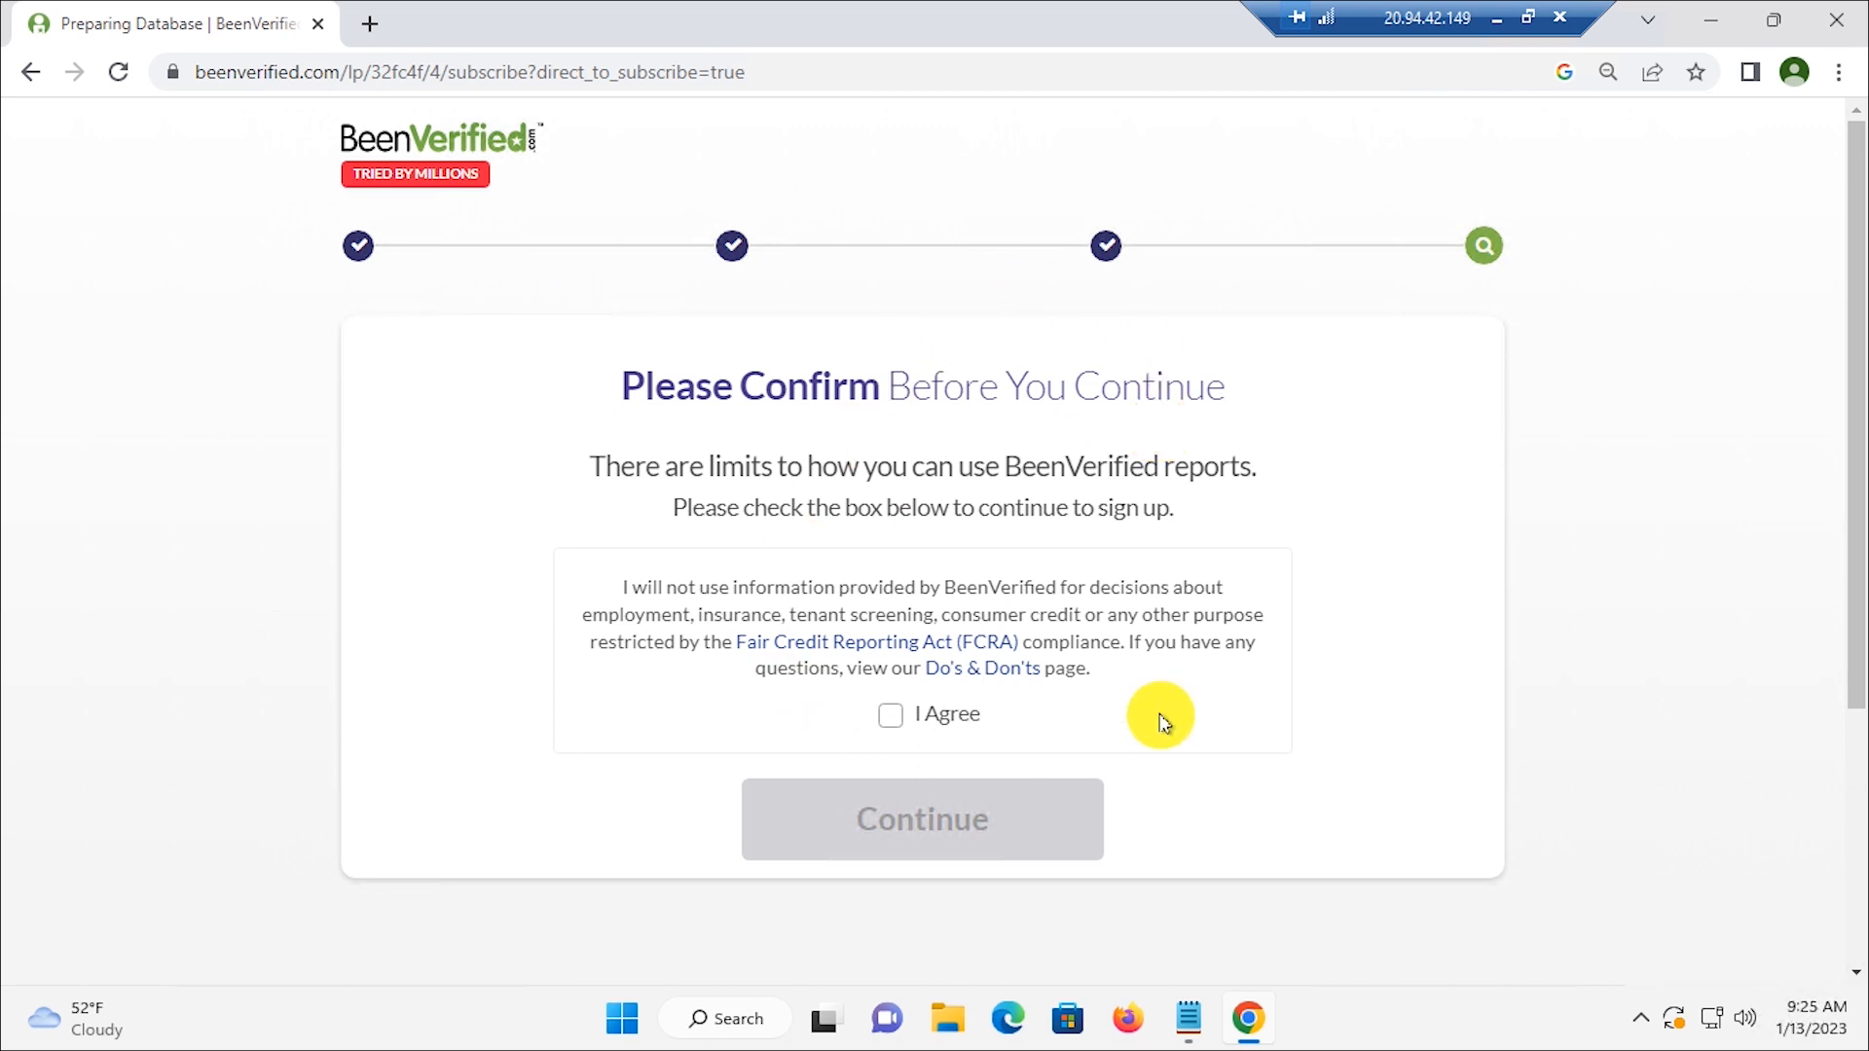
pyautogui.click(924, 722)
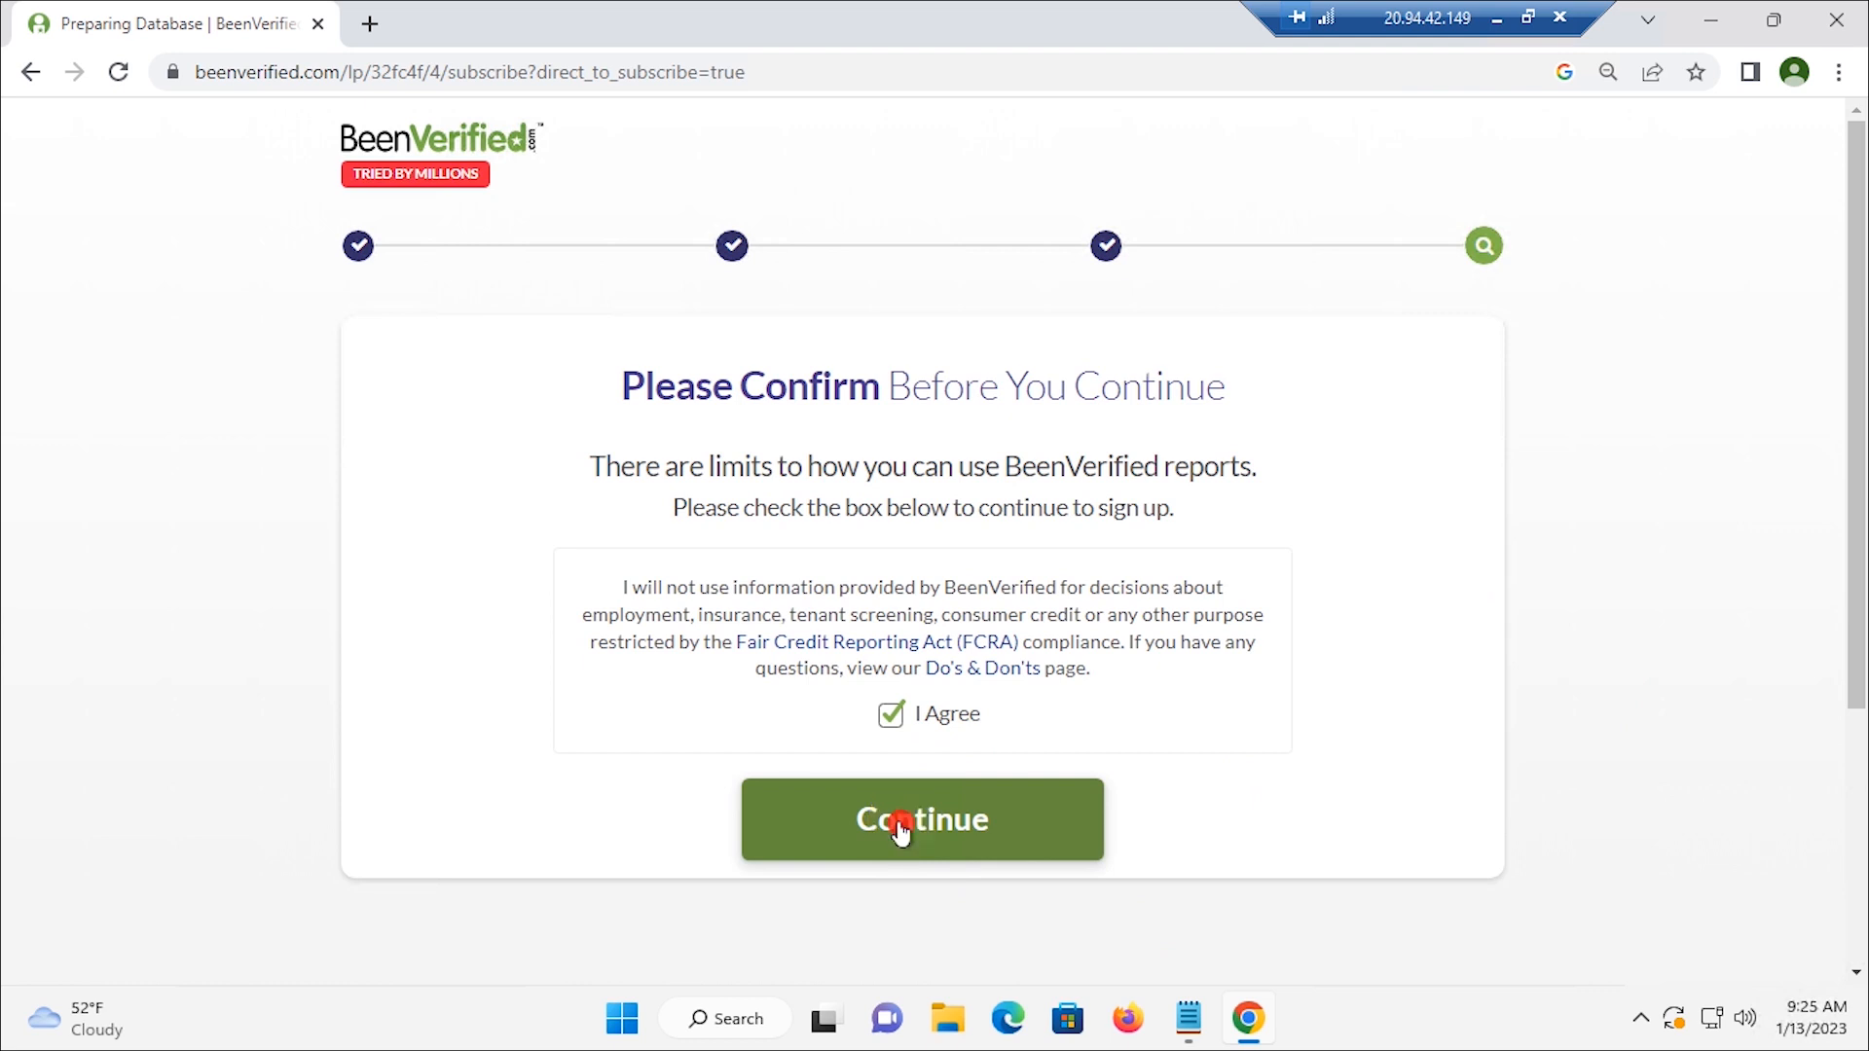
pyautogui.click(901, 832)
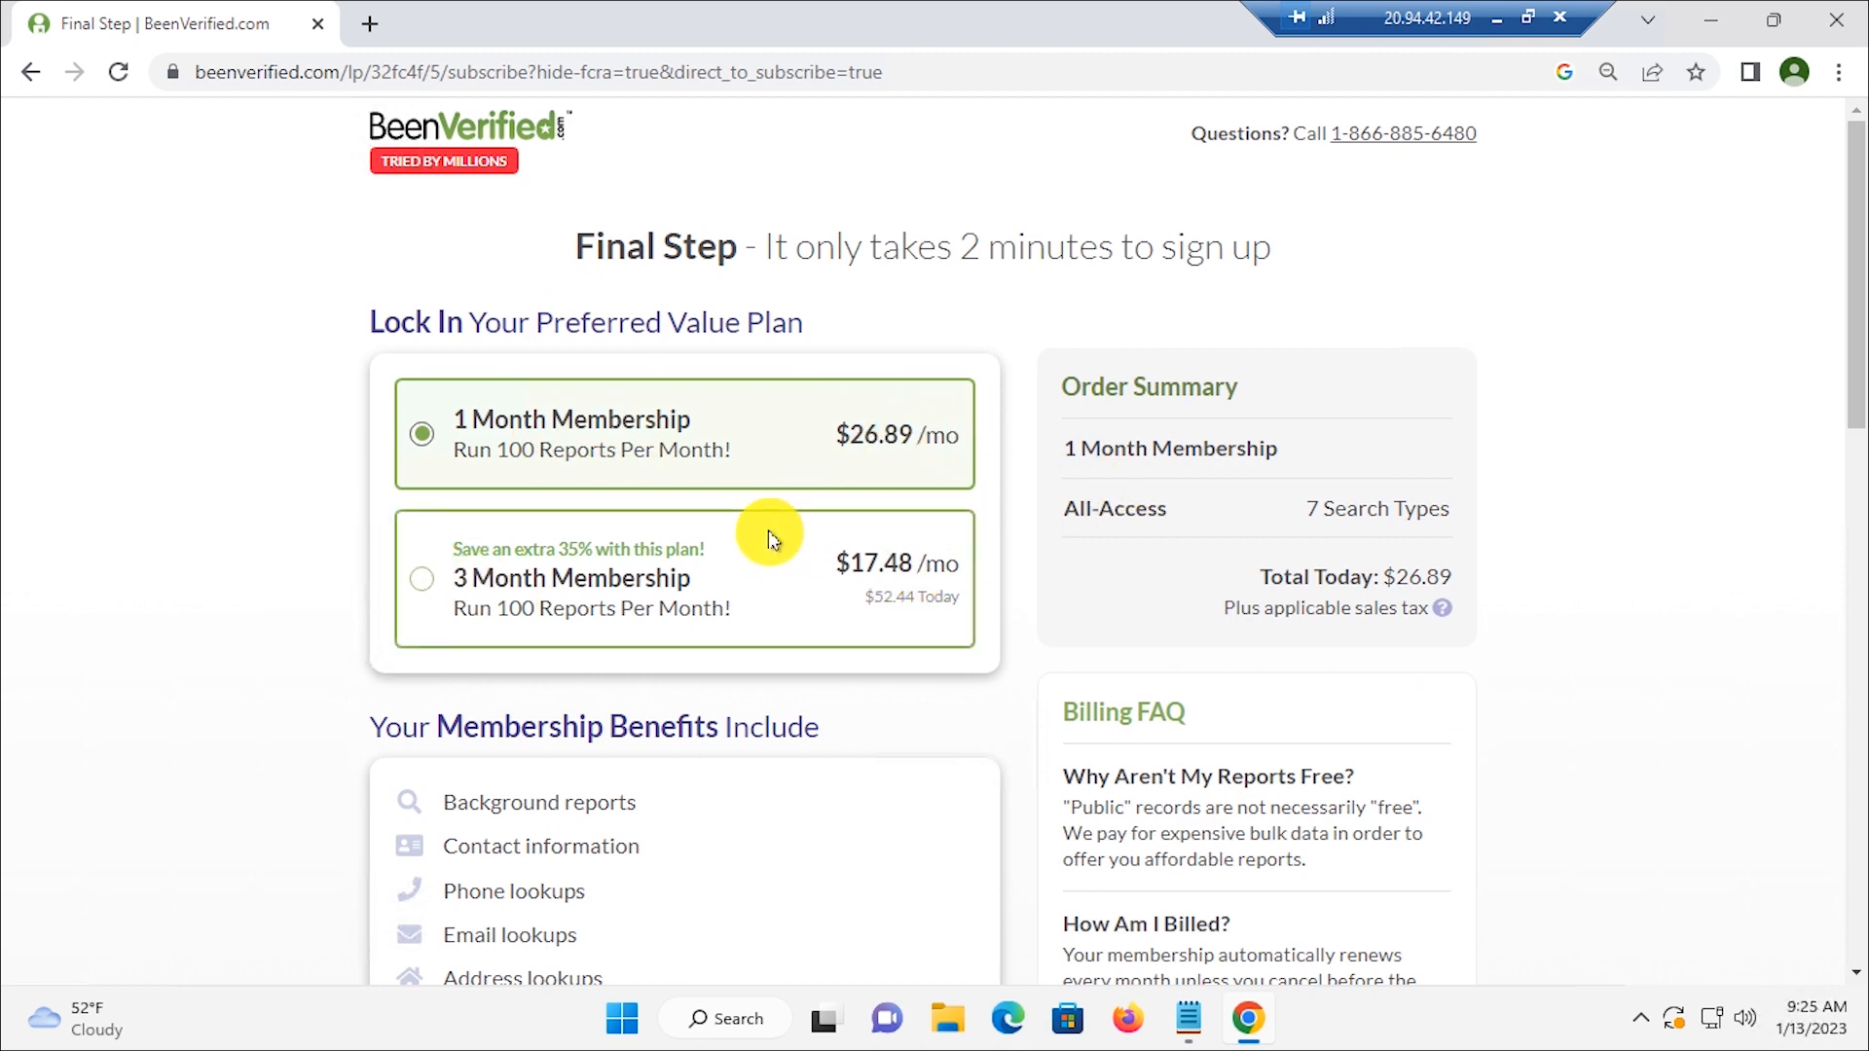
# Step: Review the membership plans, benefits and payment methods on the final sign-up page
pyautogui.scroll(-4, 769, 540)
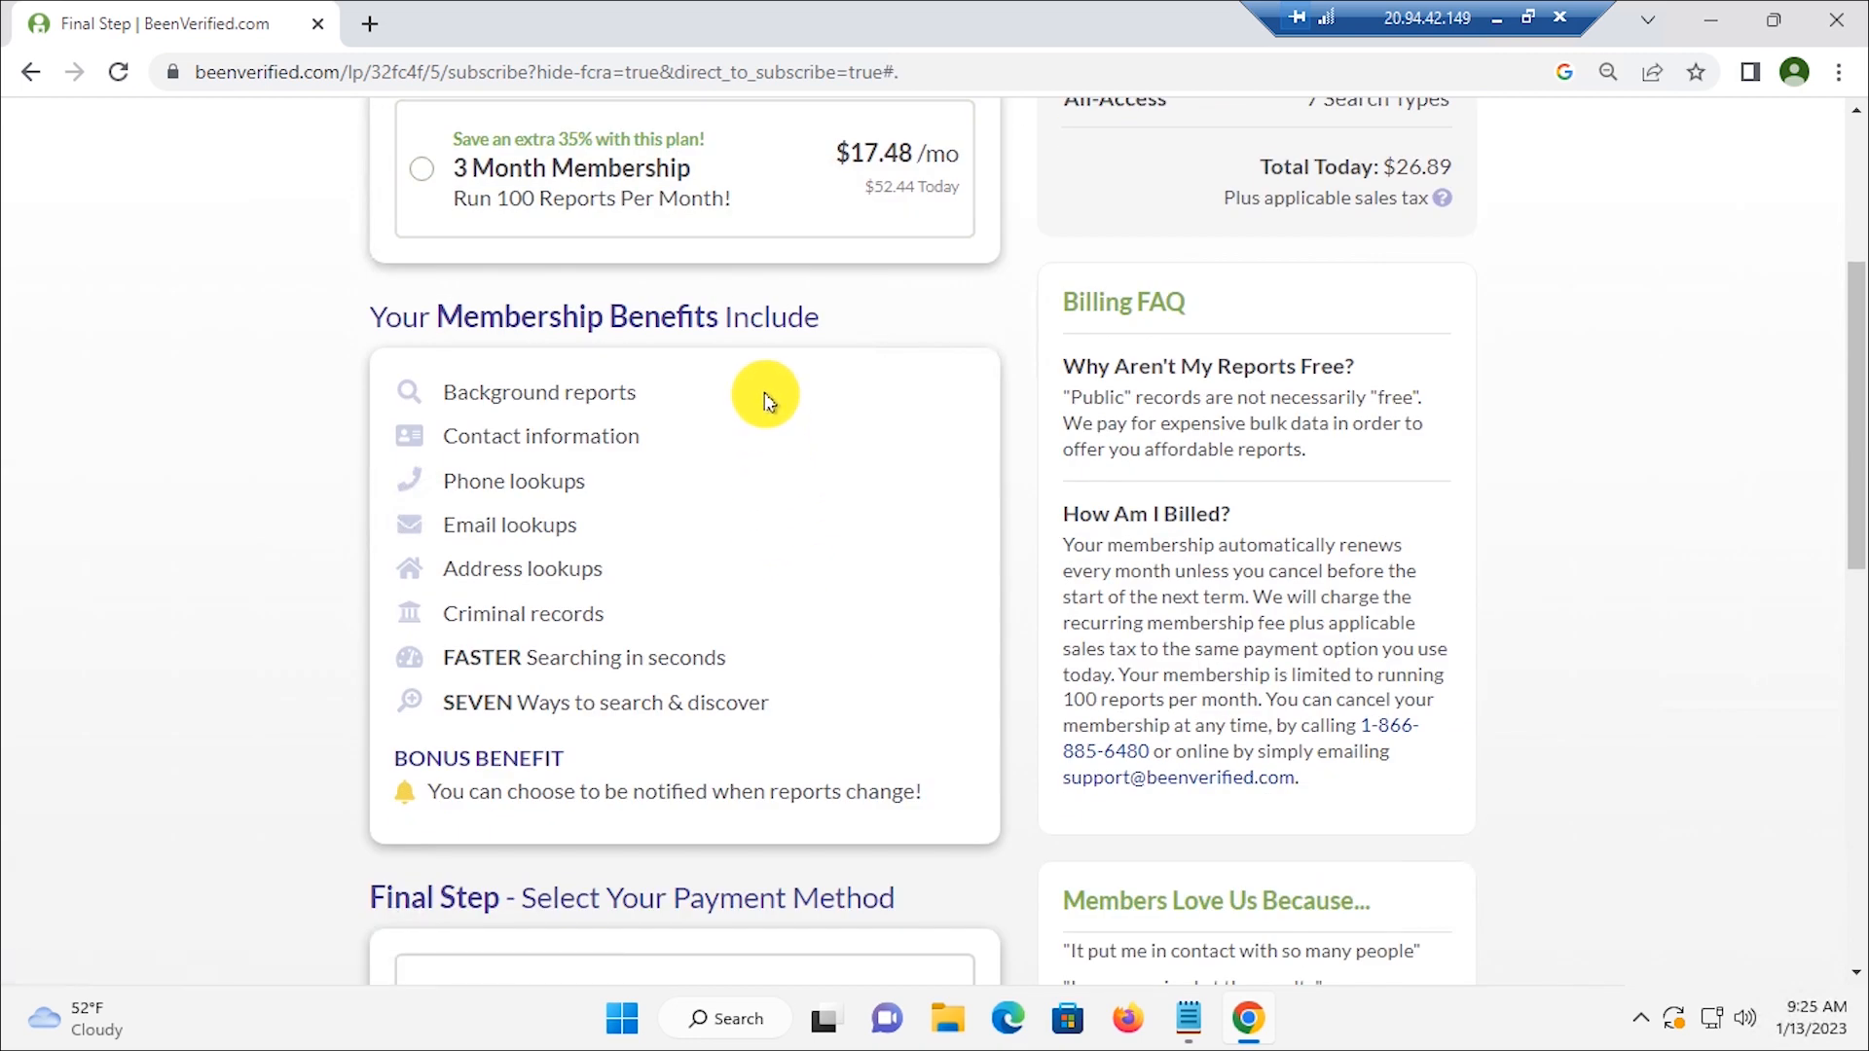
pyautogui.scroll(-5, 761, 407)
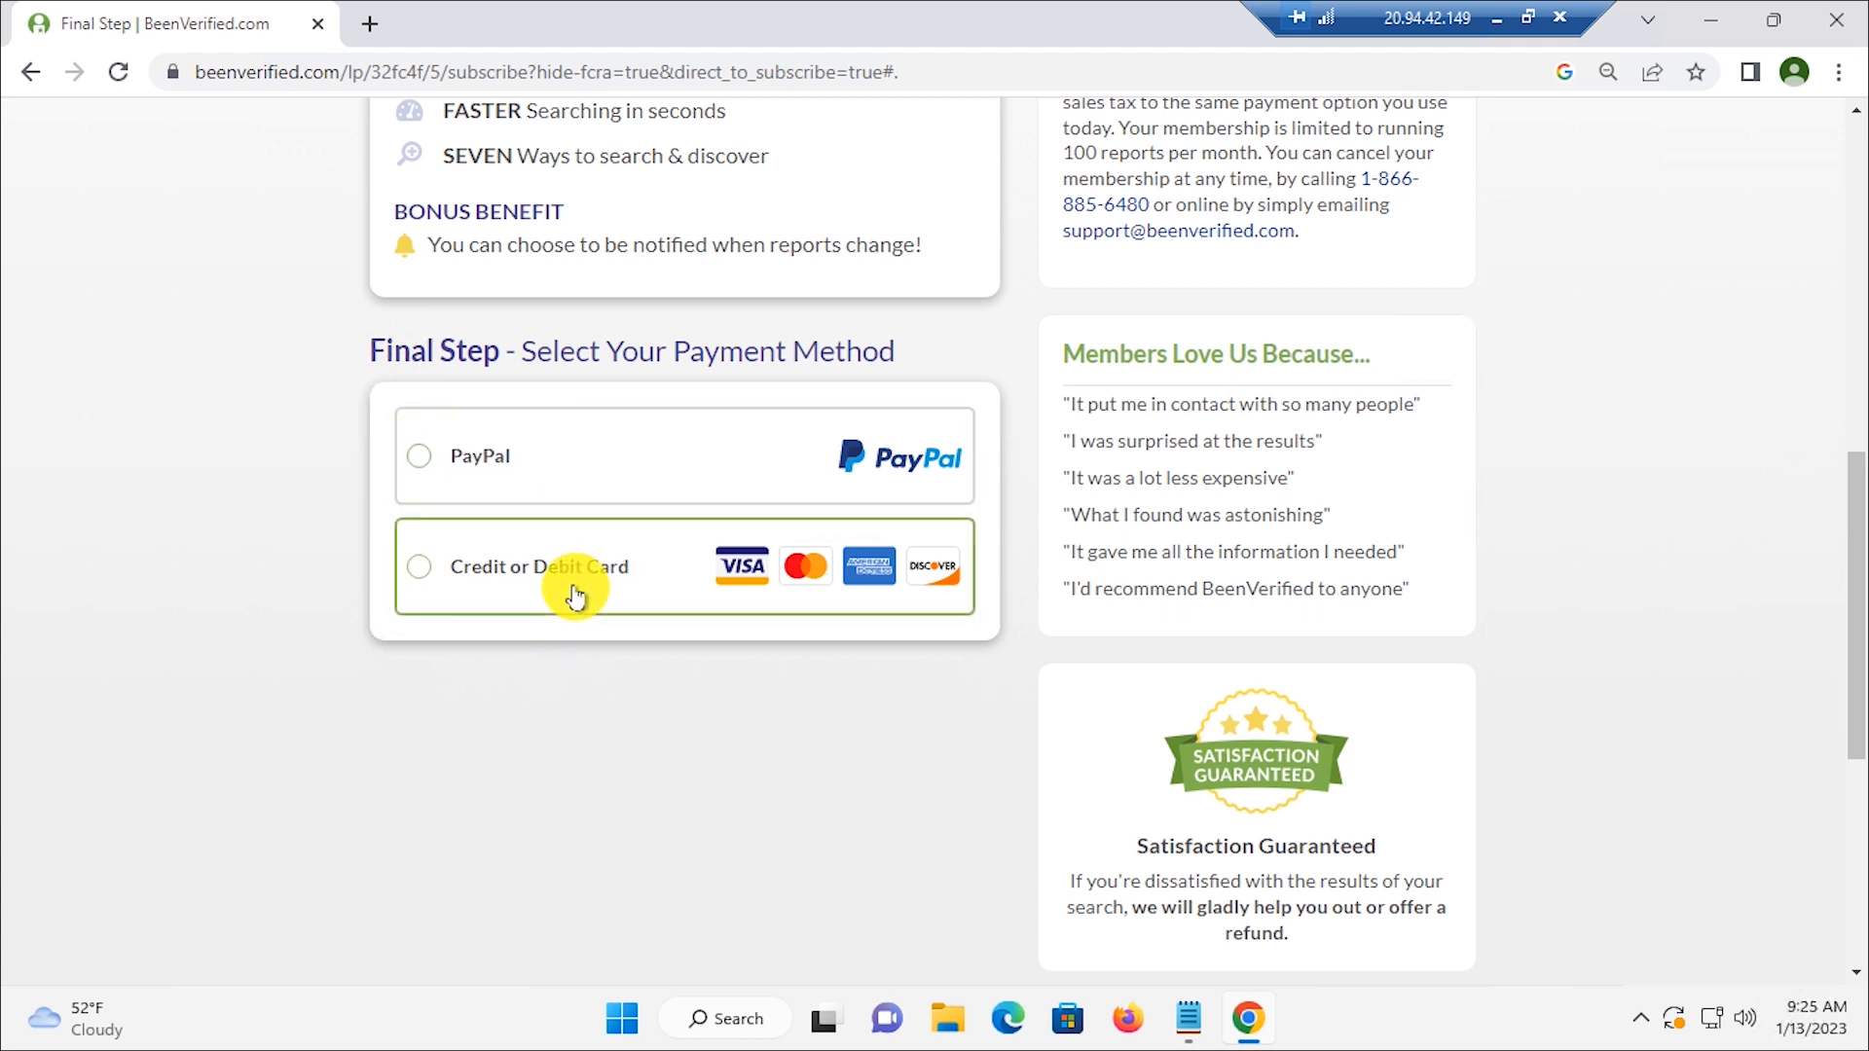
pyautogui.scroll(10, 589, 472)
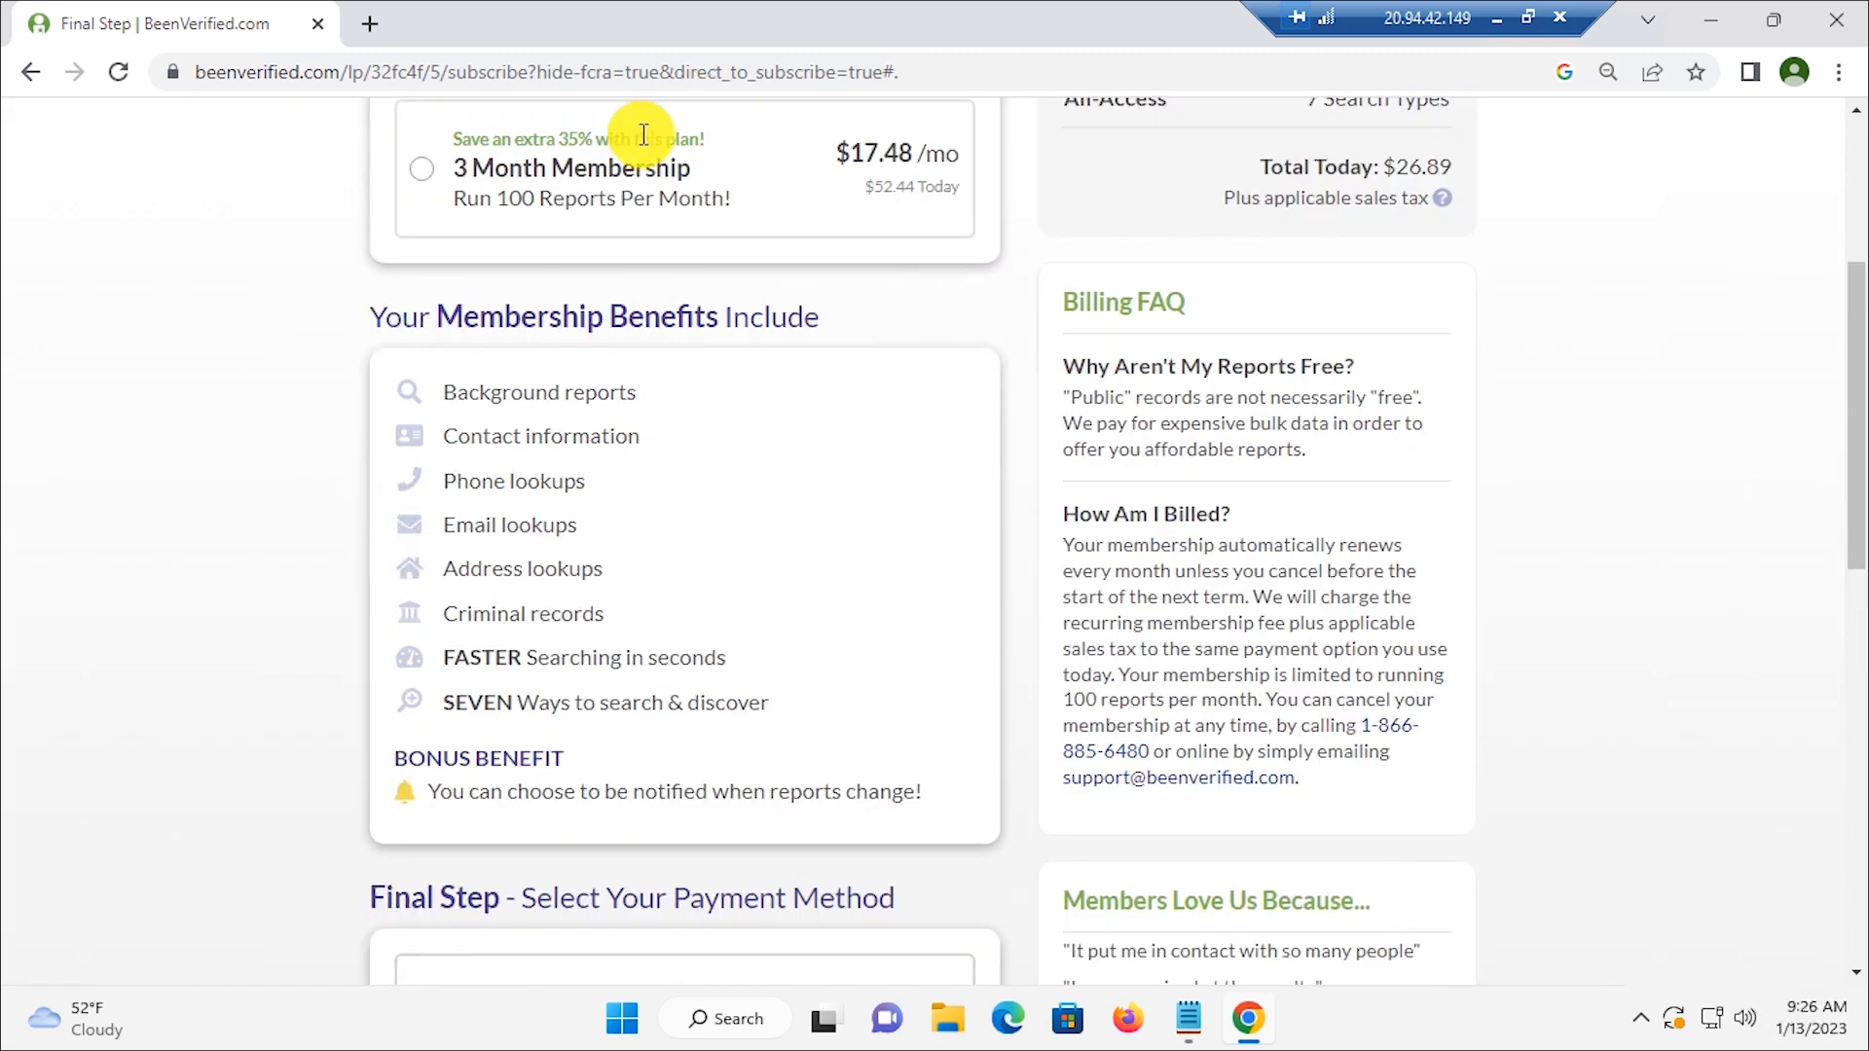
pyautogui.scroll(-6, 924, 522)
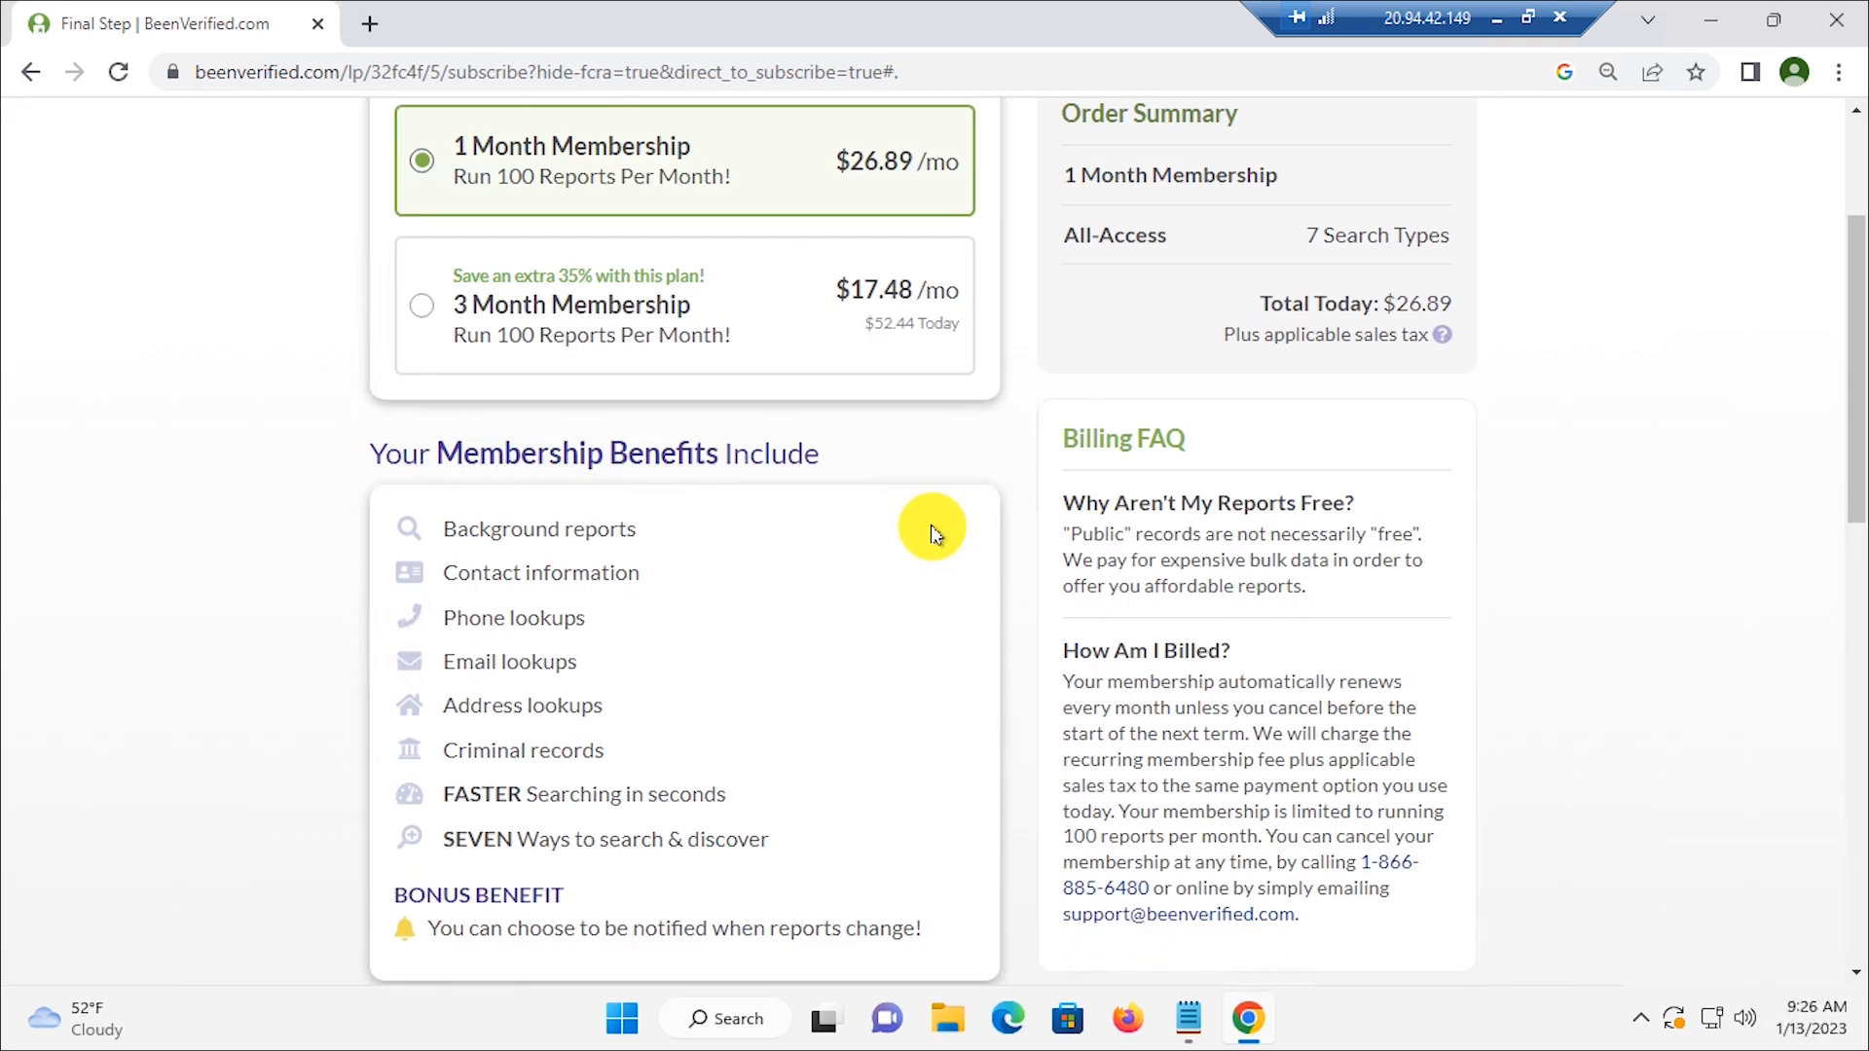
pyautogui.scroll(6, 905, 535)
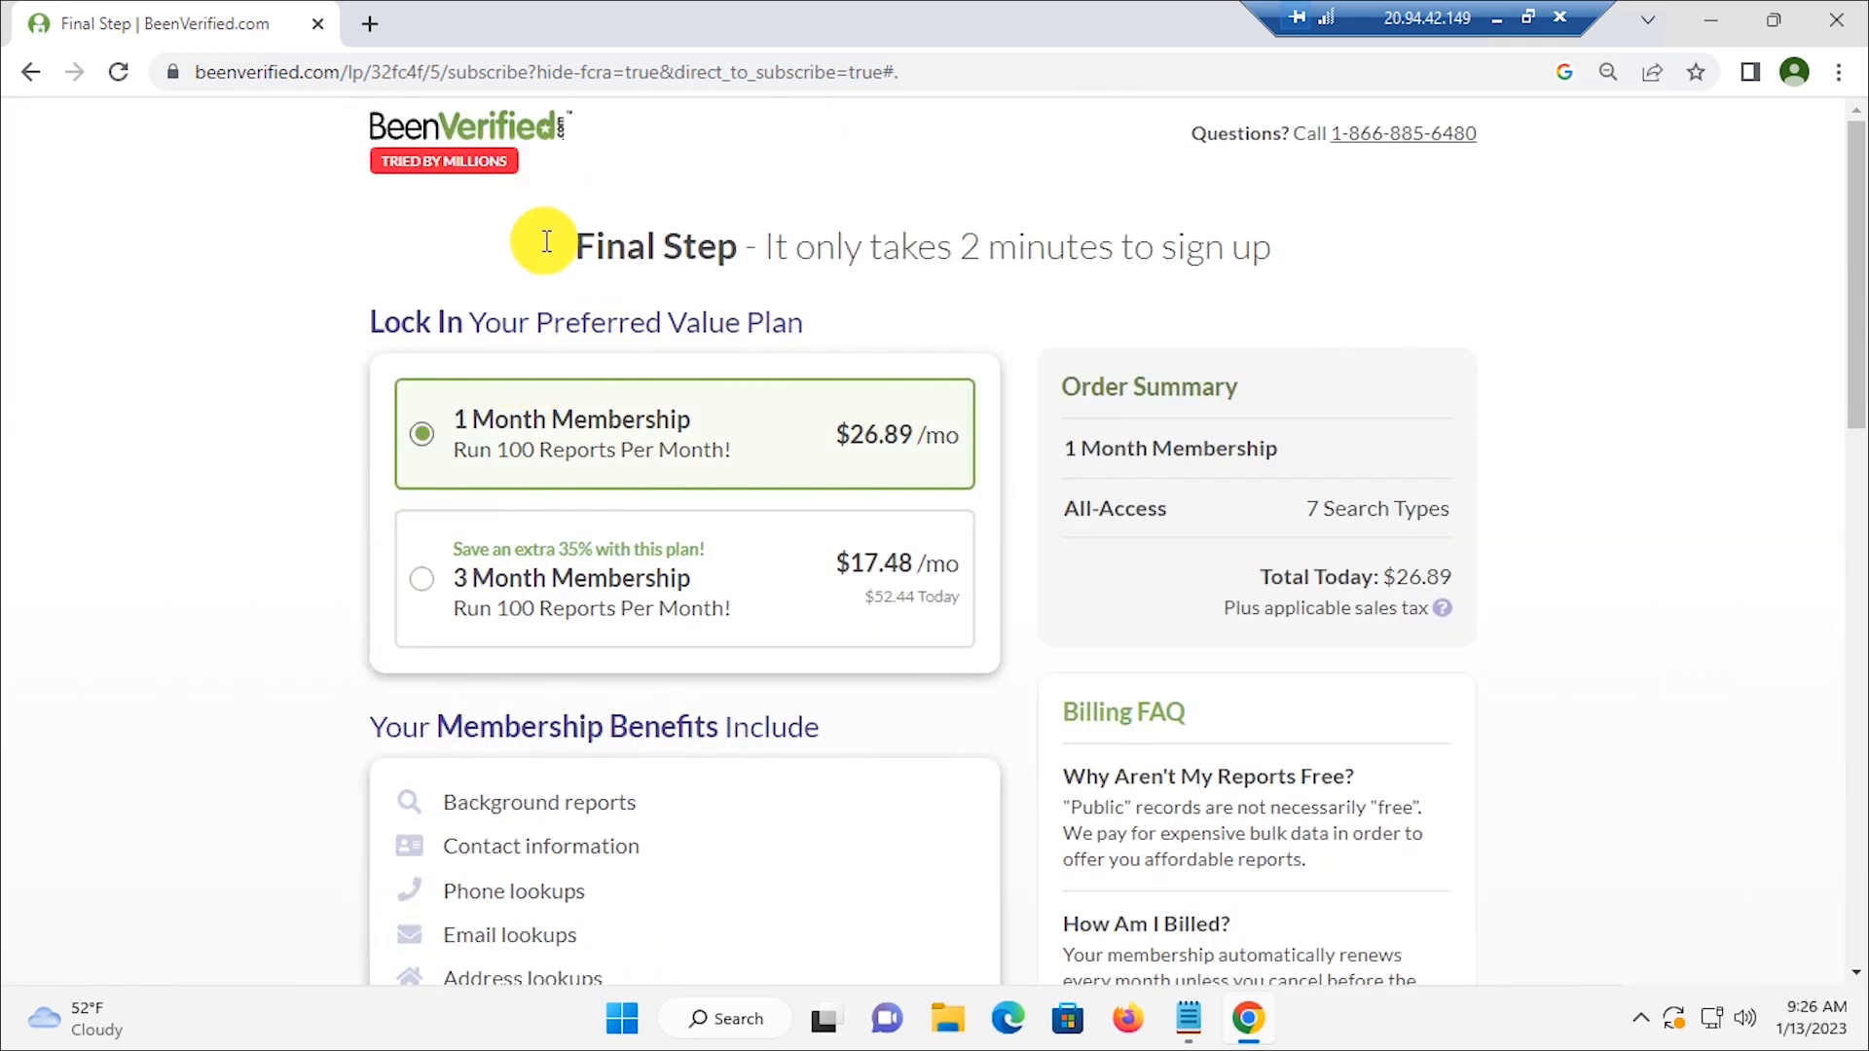
pyautogui.scroll(-4, 889, 738)
pyautogui.scroll(4, 905, 730)
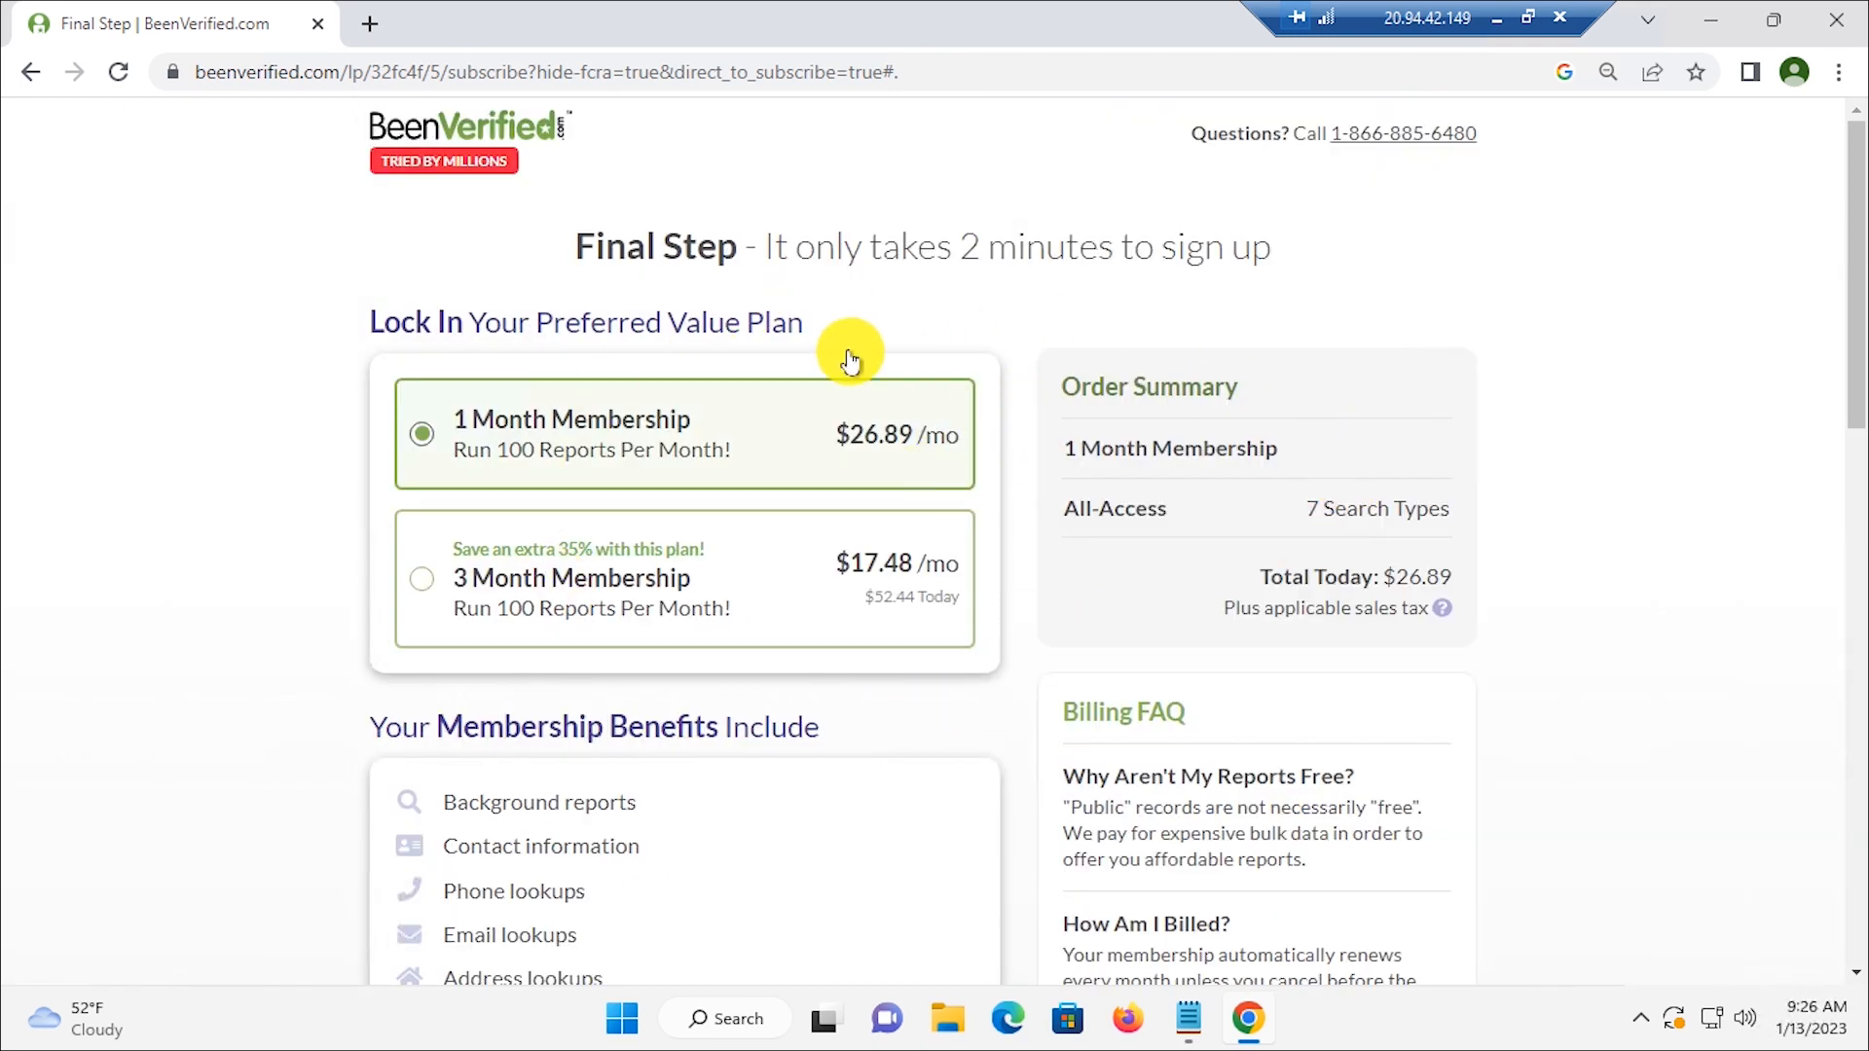
# Step: Go back one page, return to the final sign-up page and check its payment methods again
pyautogui.click(32, 76)
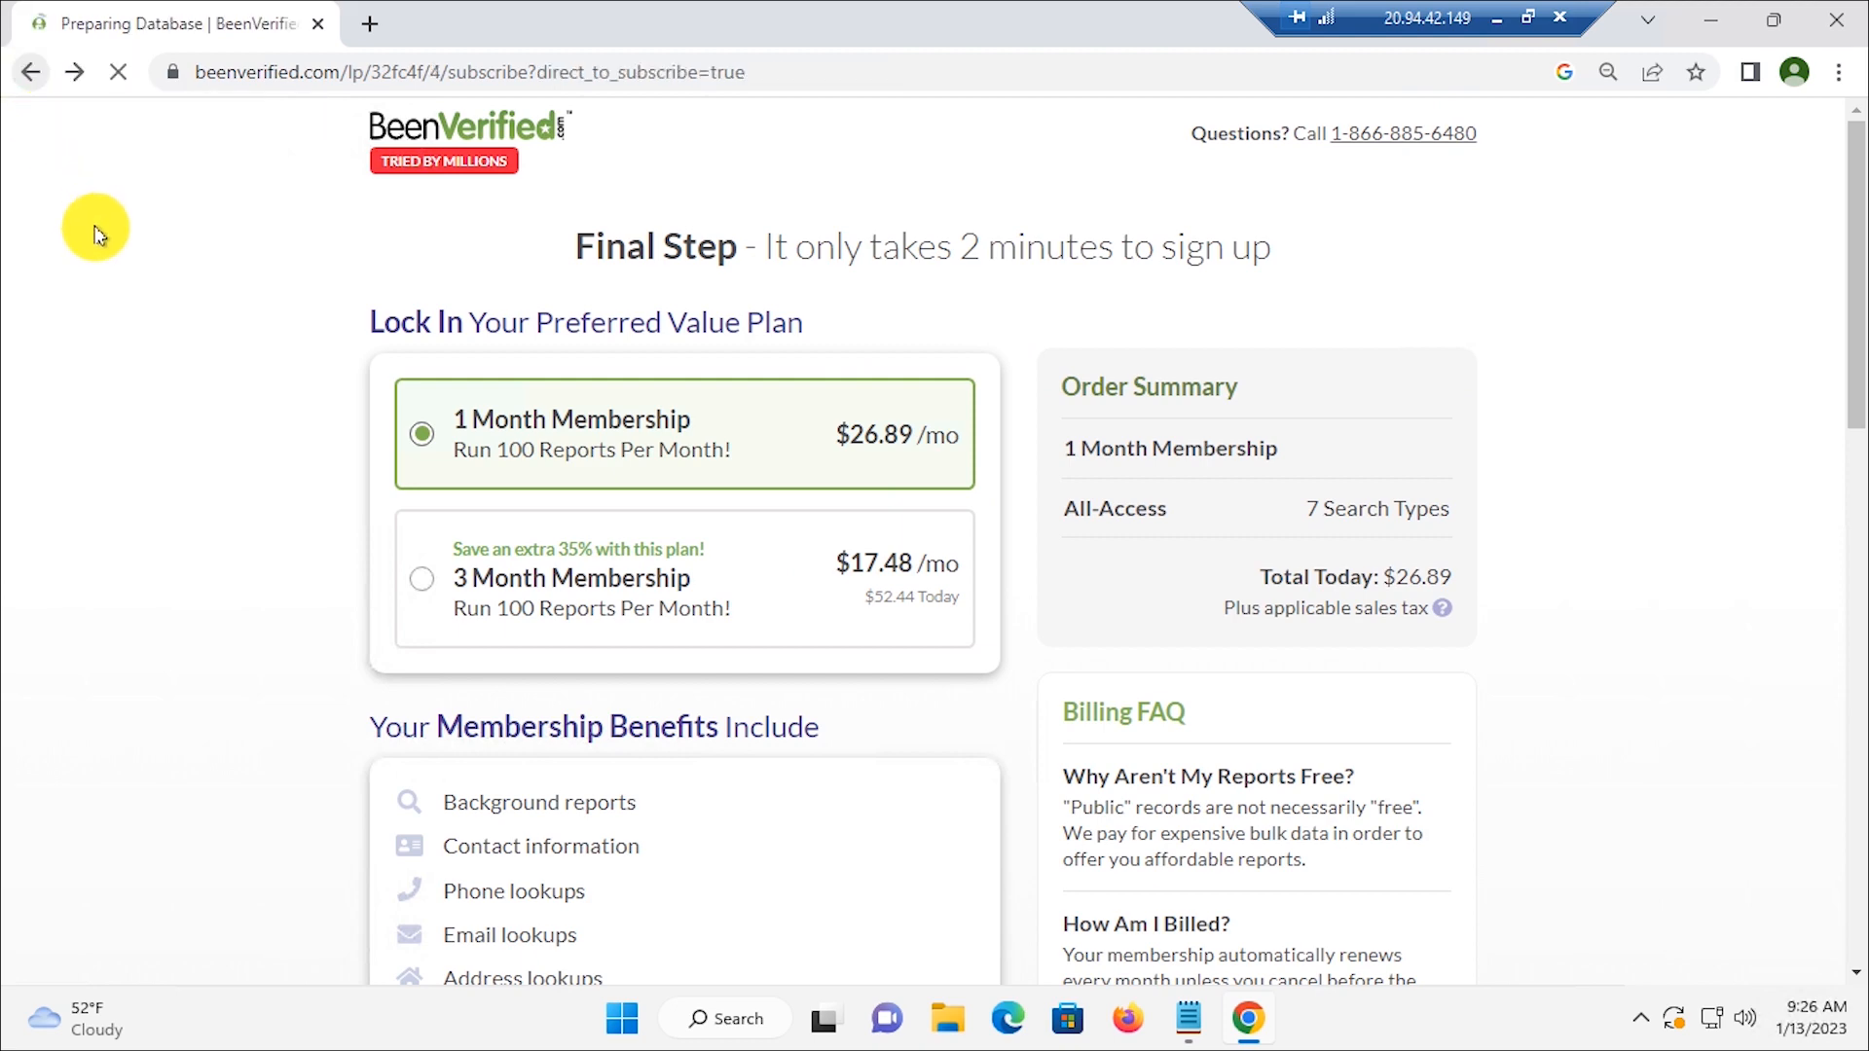
pyautogui.click(83, 76)
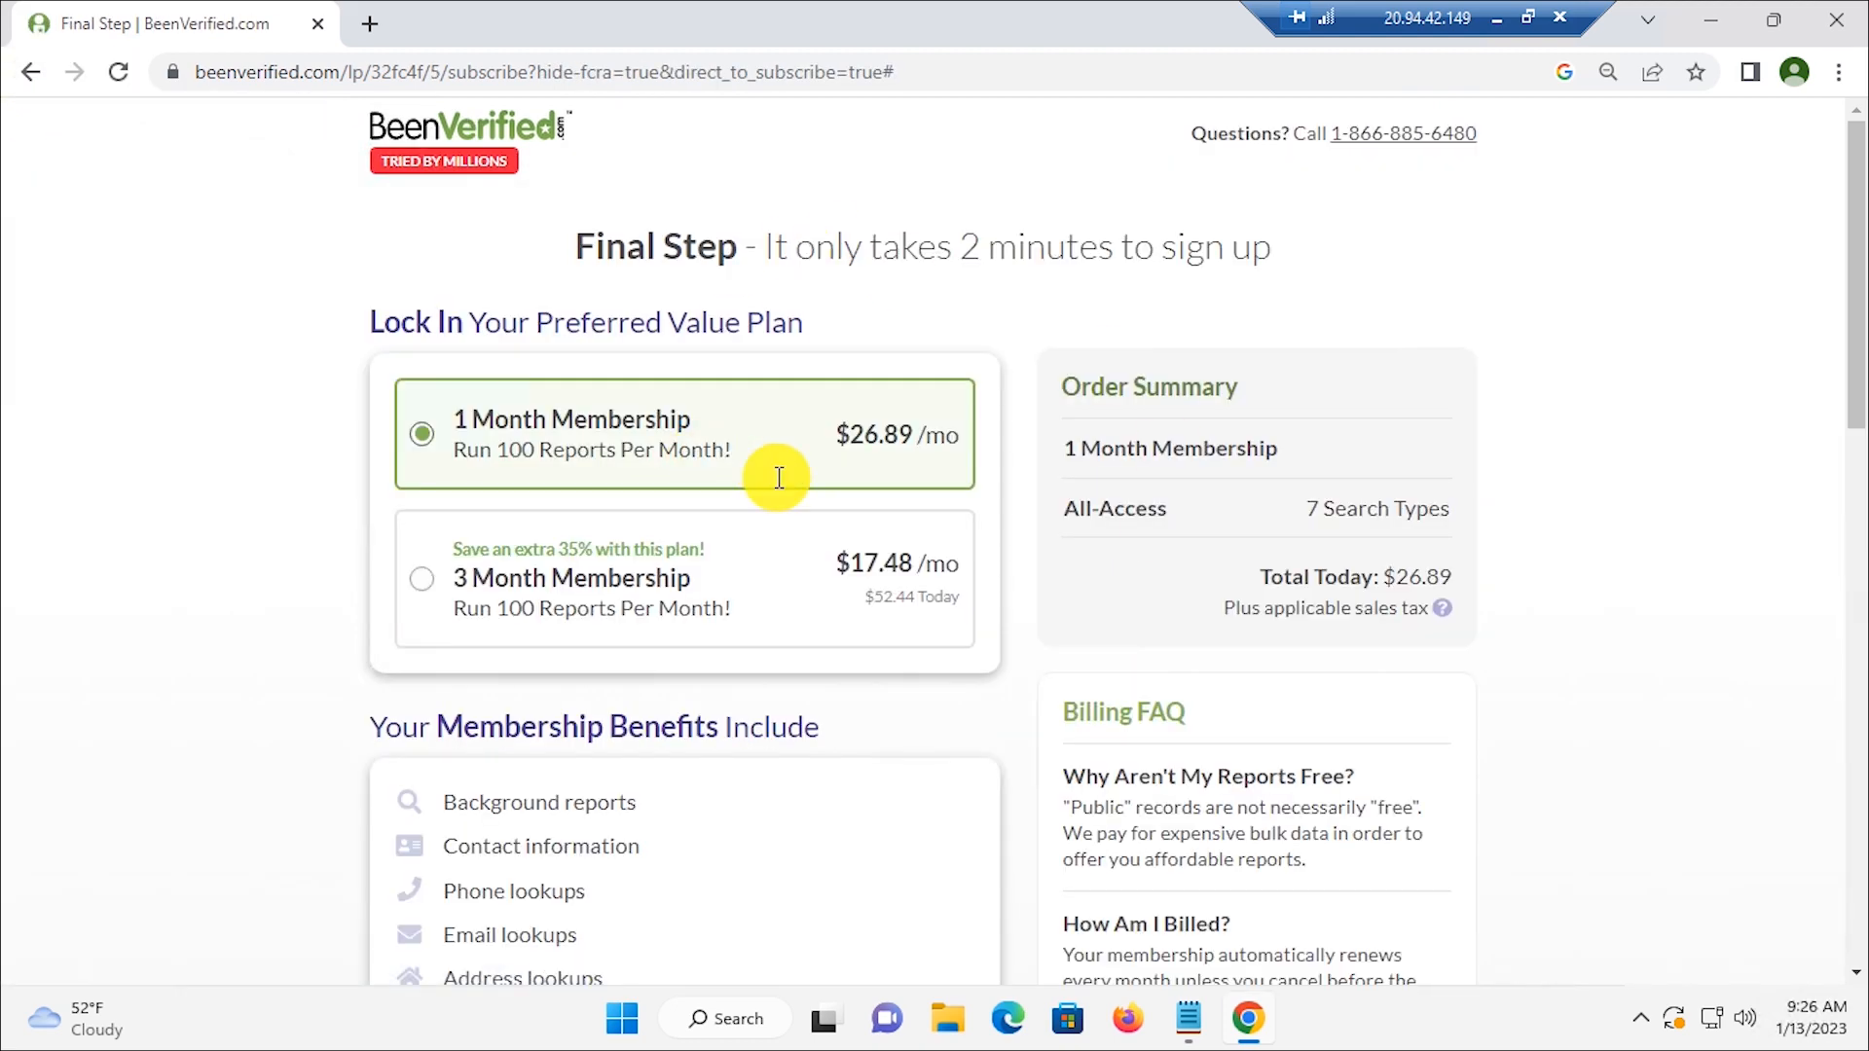
pyautogui.scroll(-8, 772, 471)
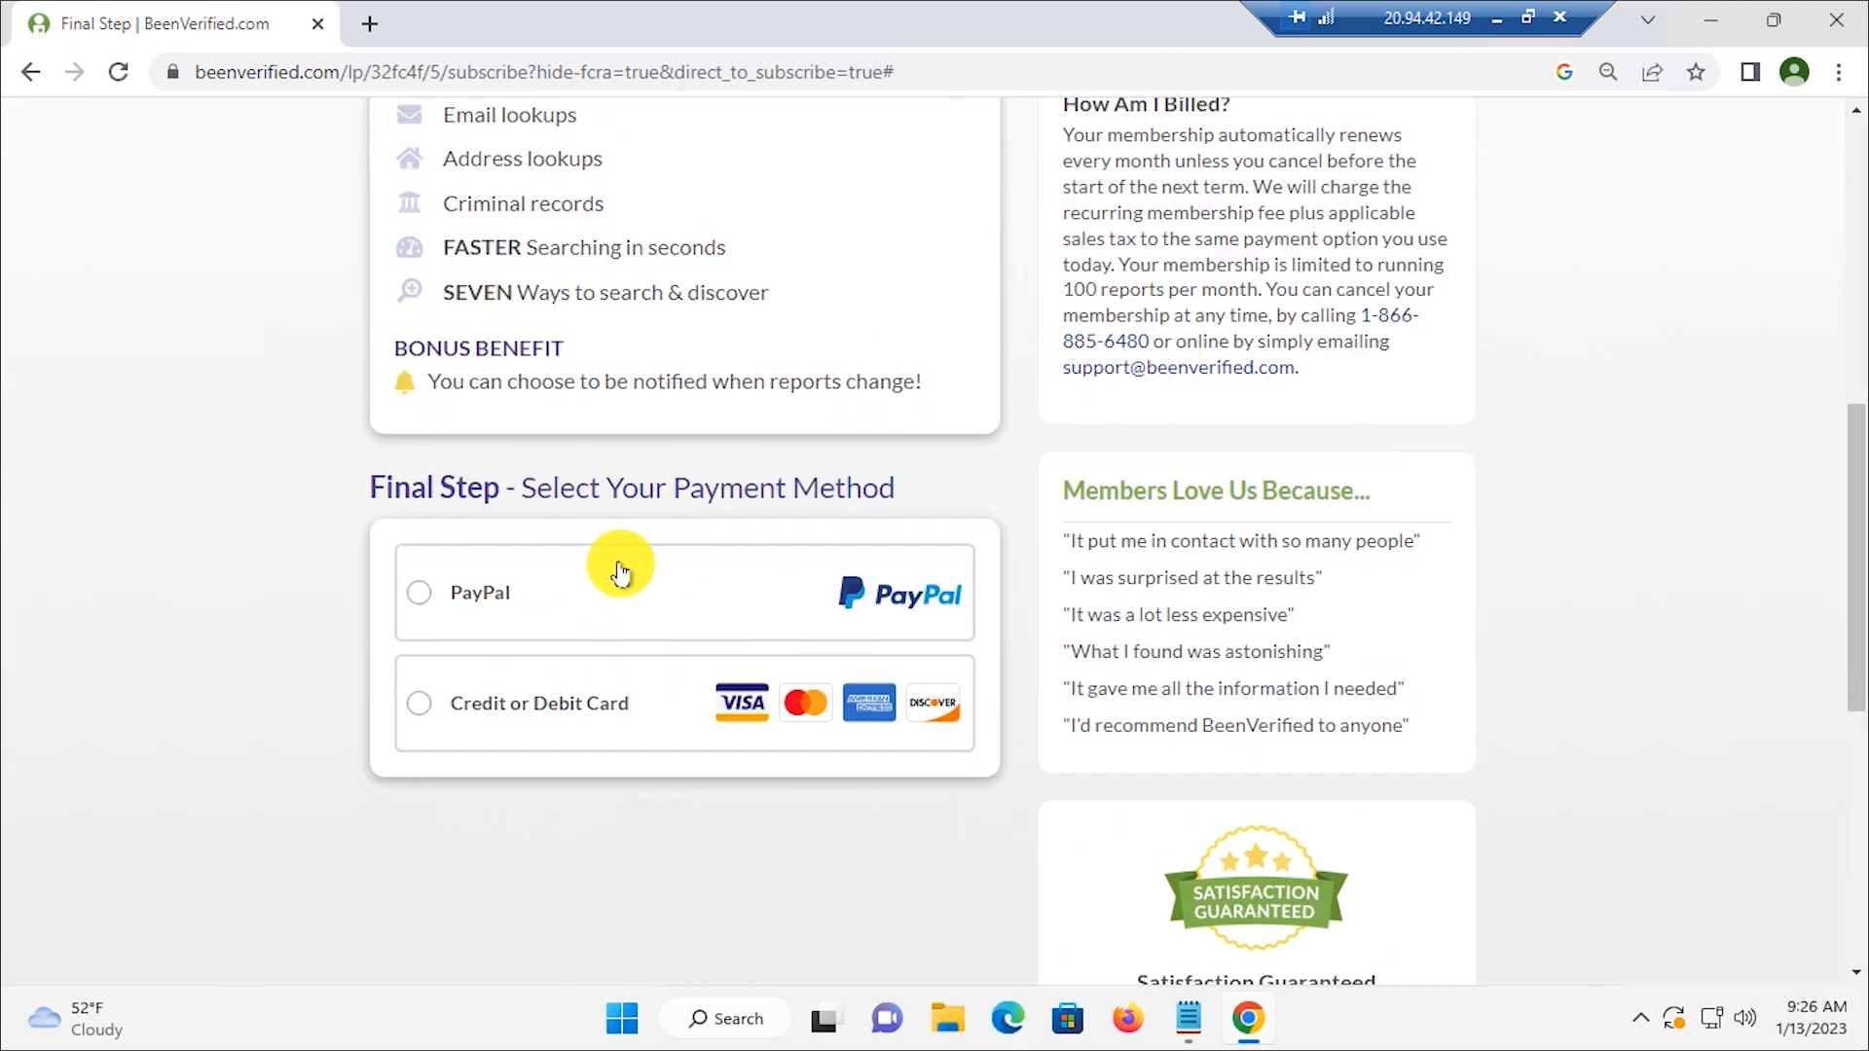
pyautogui.scroll(8, 717, 295)
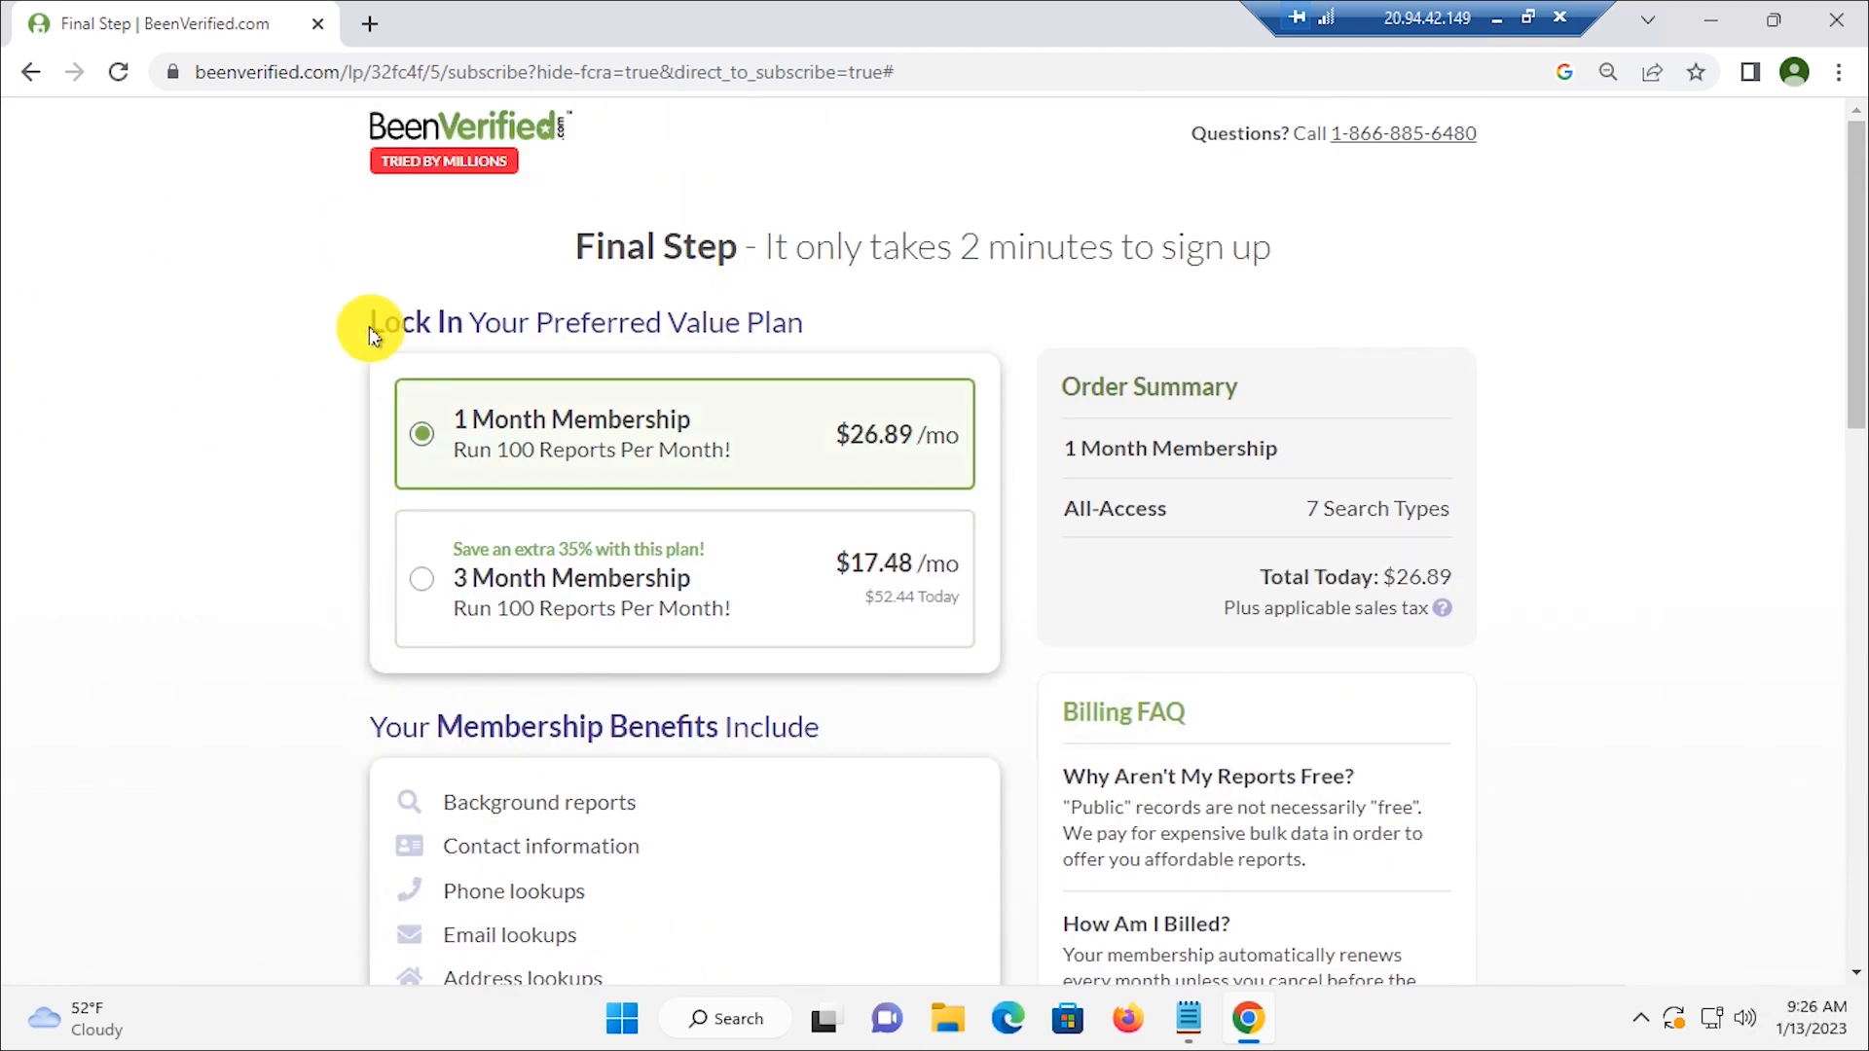
# Step: Try the 3 Month and 1 Month Membership plans, and compare the PayPal and Credit or Debit Card payment forms
pyautogui.click(628, 611)
pyautogui.click(613, 450)
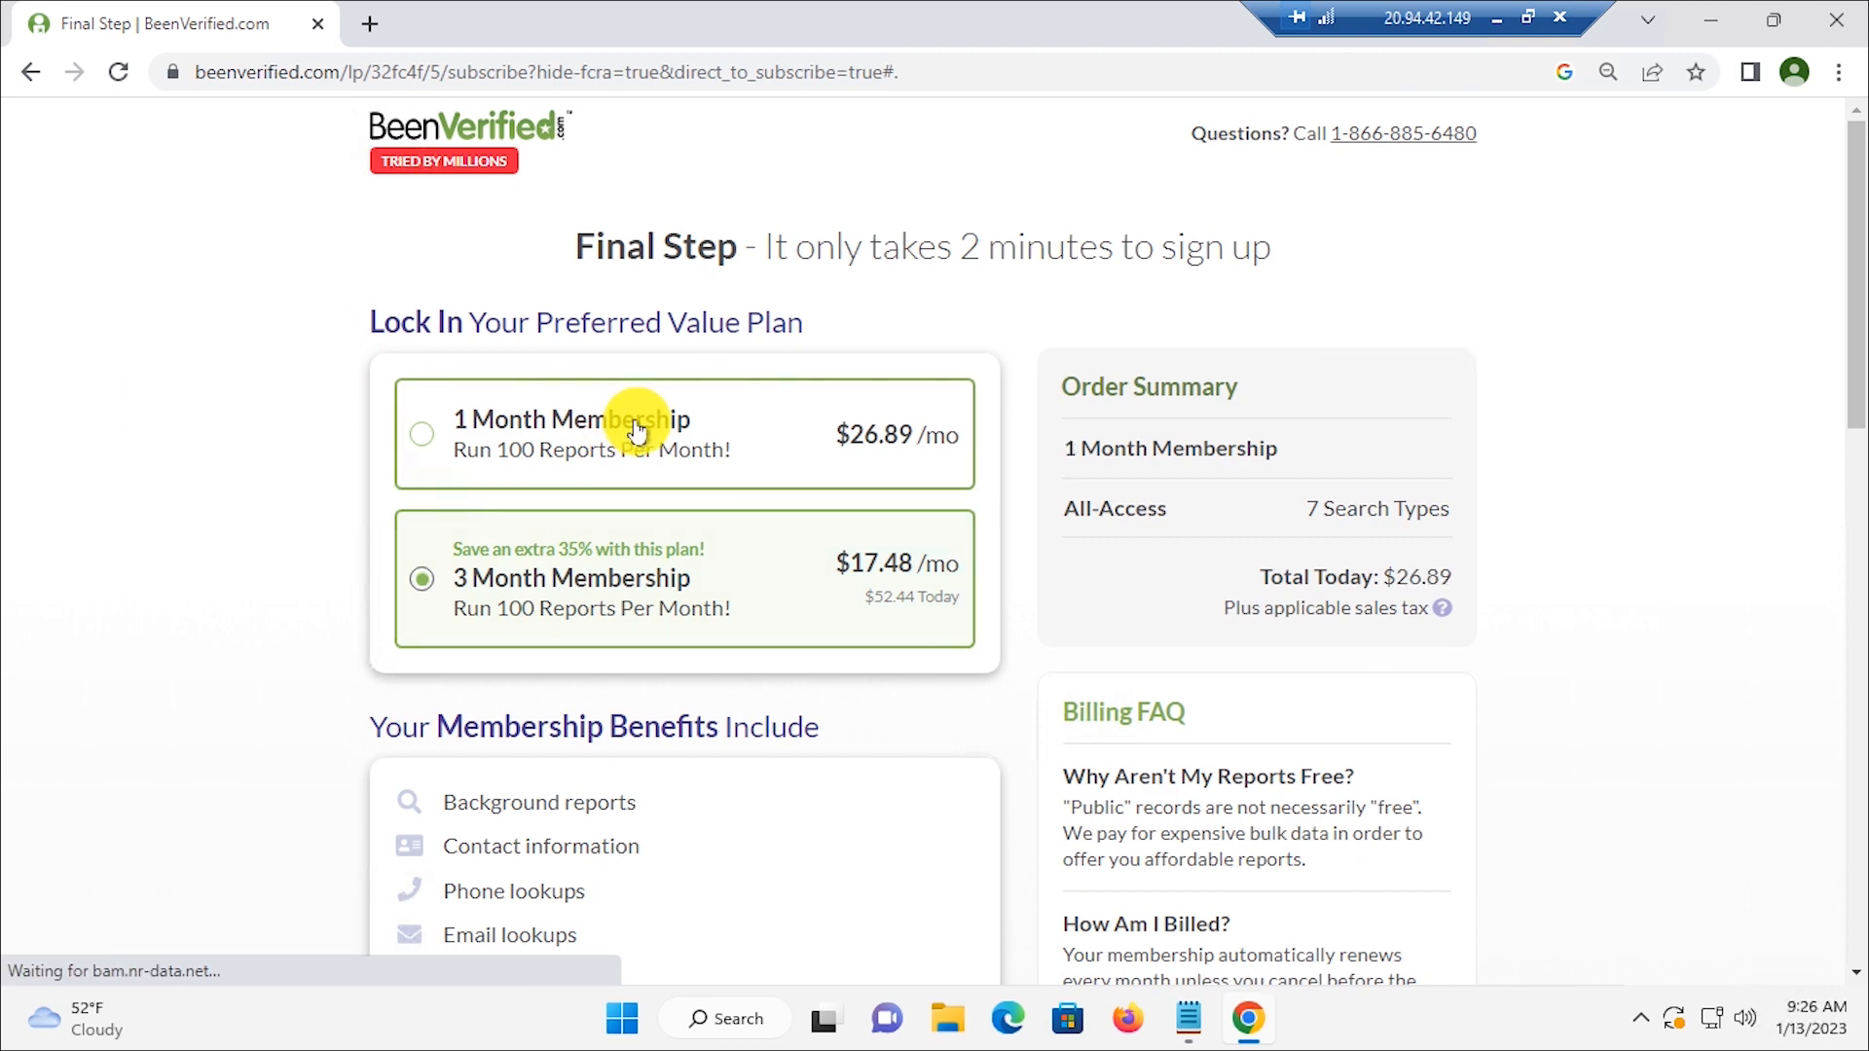
pyautogui.scroll(-7, 681, 717)
pyautogui.click(529, 604)
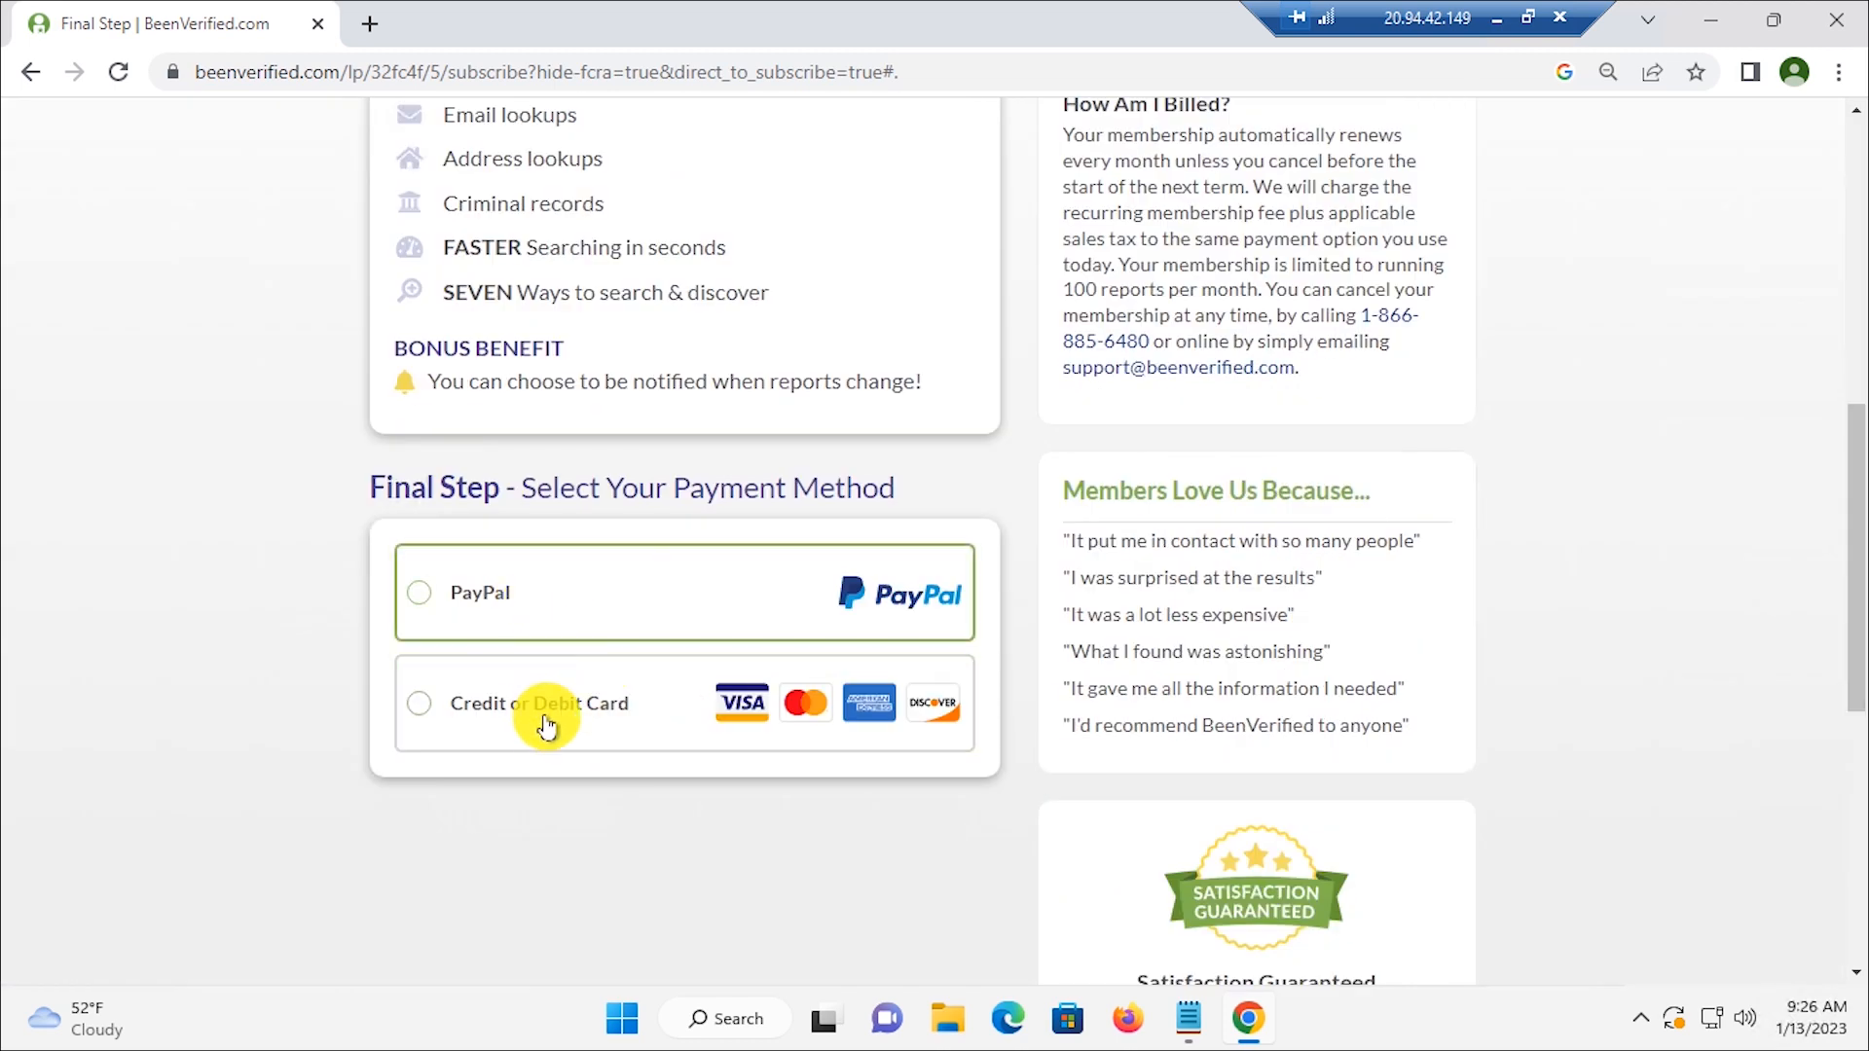
pyautogui.scroll(-7, 545, 730)
pyautogui.scroll(6, 623, 390)
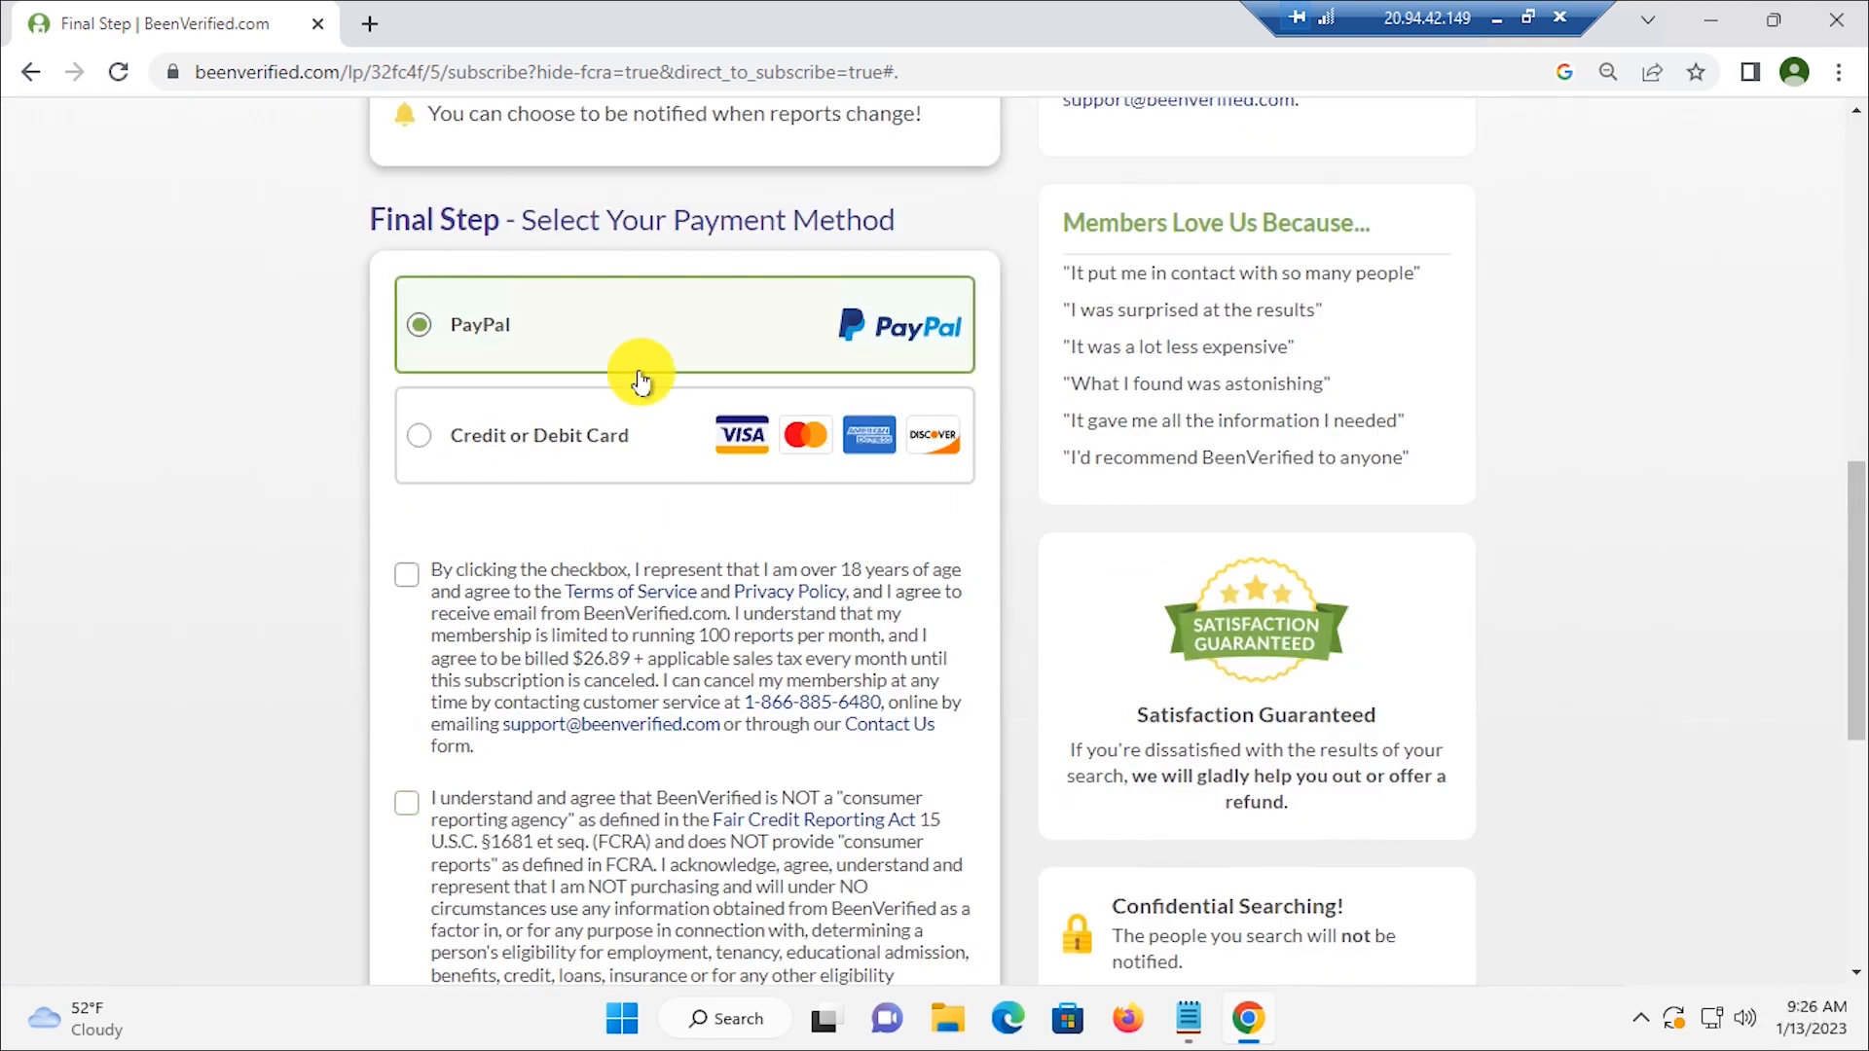
pyautogui.click(524, 747)
pyautogui.scroll(-5, 565, 681)
pyautogui.scroll(-2, 565, 457)
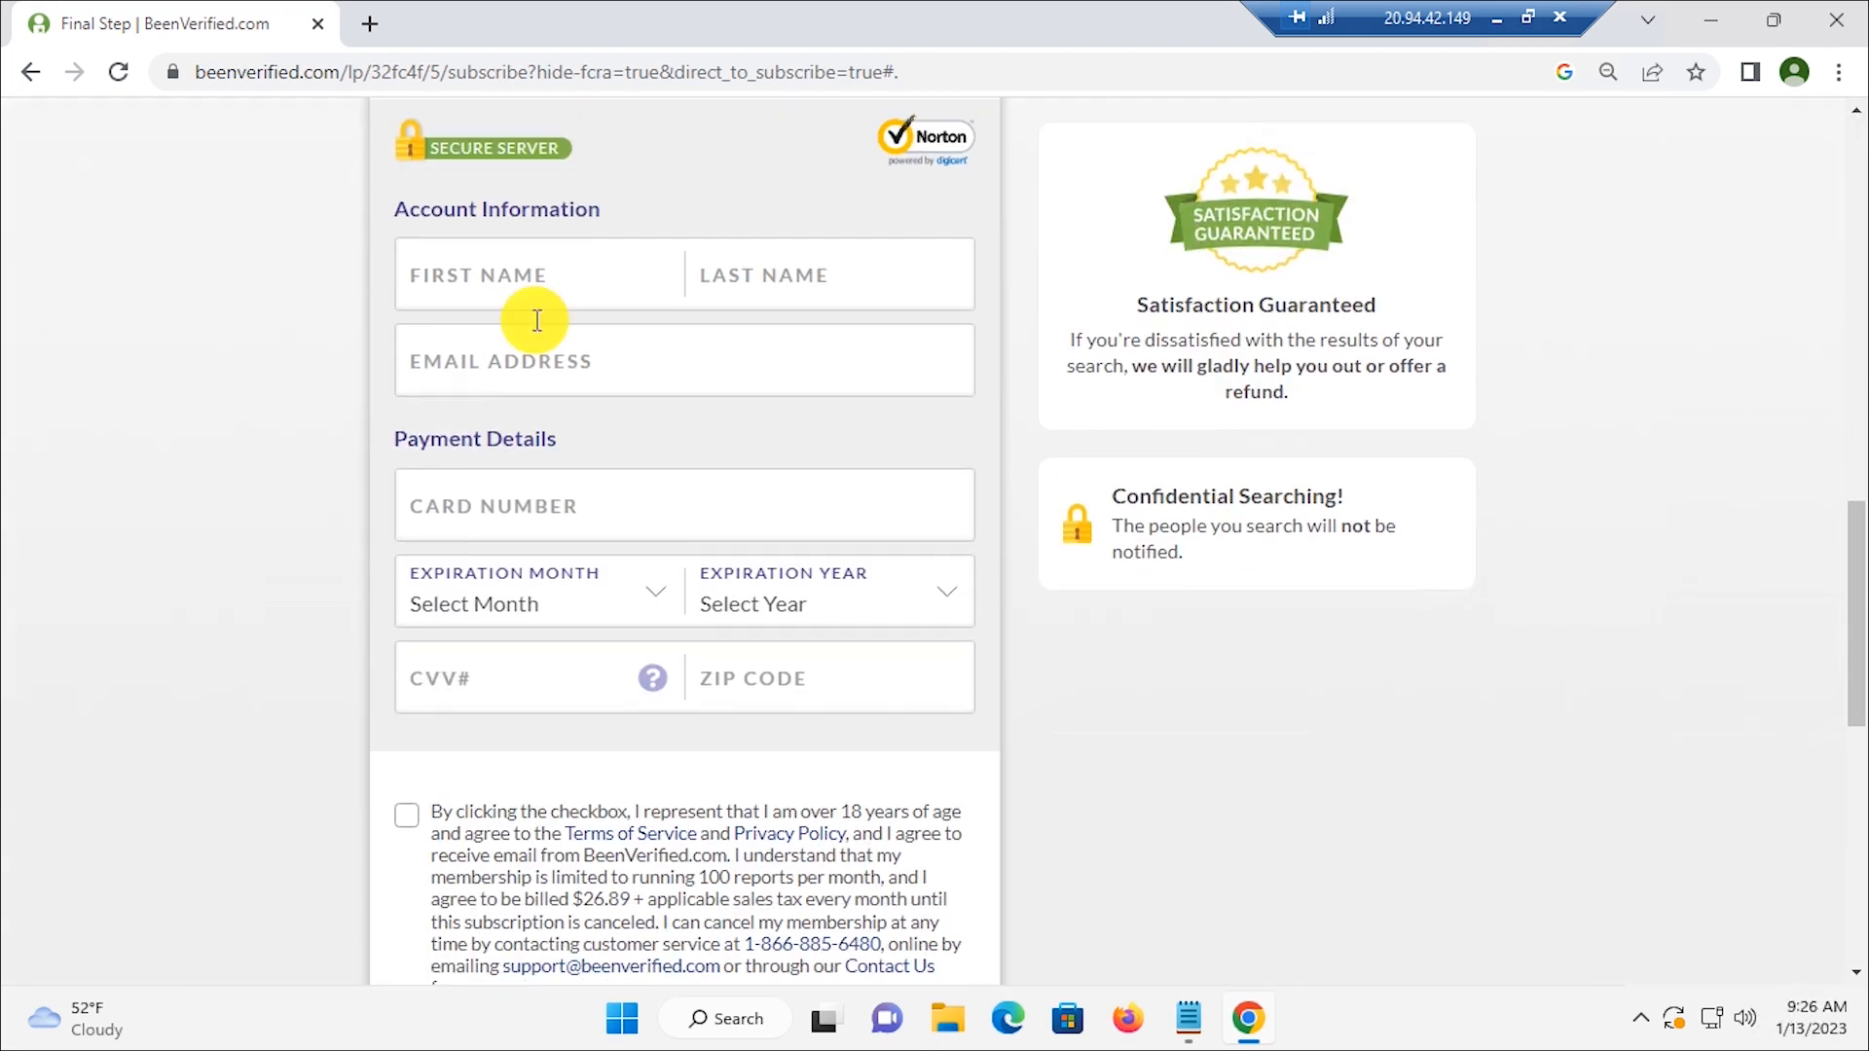
pyautogui.scroll(8, 540, 390)
pyautogui.click(496, 748)
pyautogui.scroll(-8, 834, 405)
pyautogui.scroll(4, 407, 389)
pyautogui.scroll(2, 404, 389)
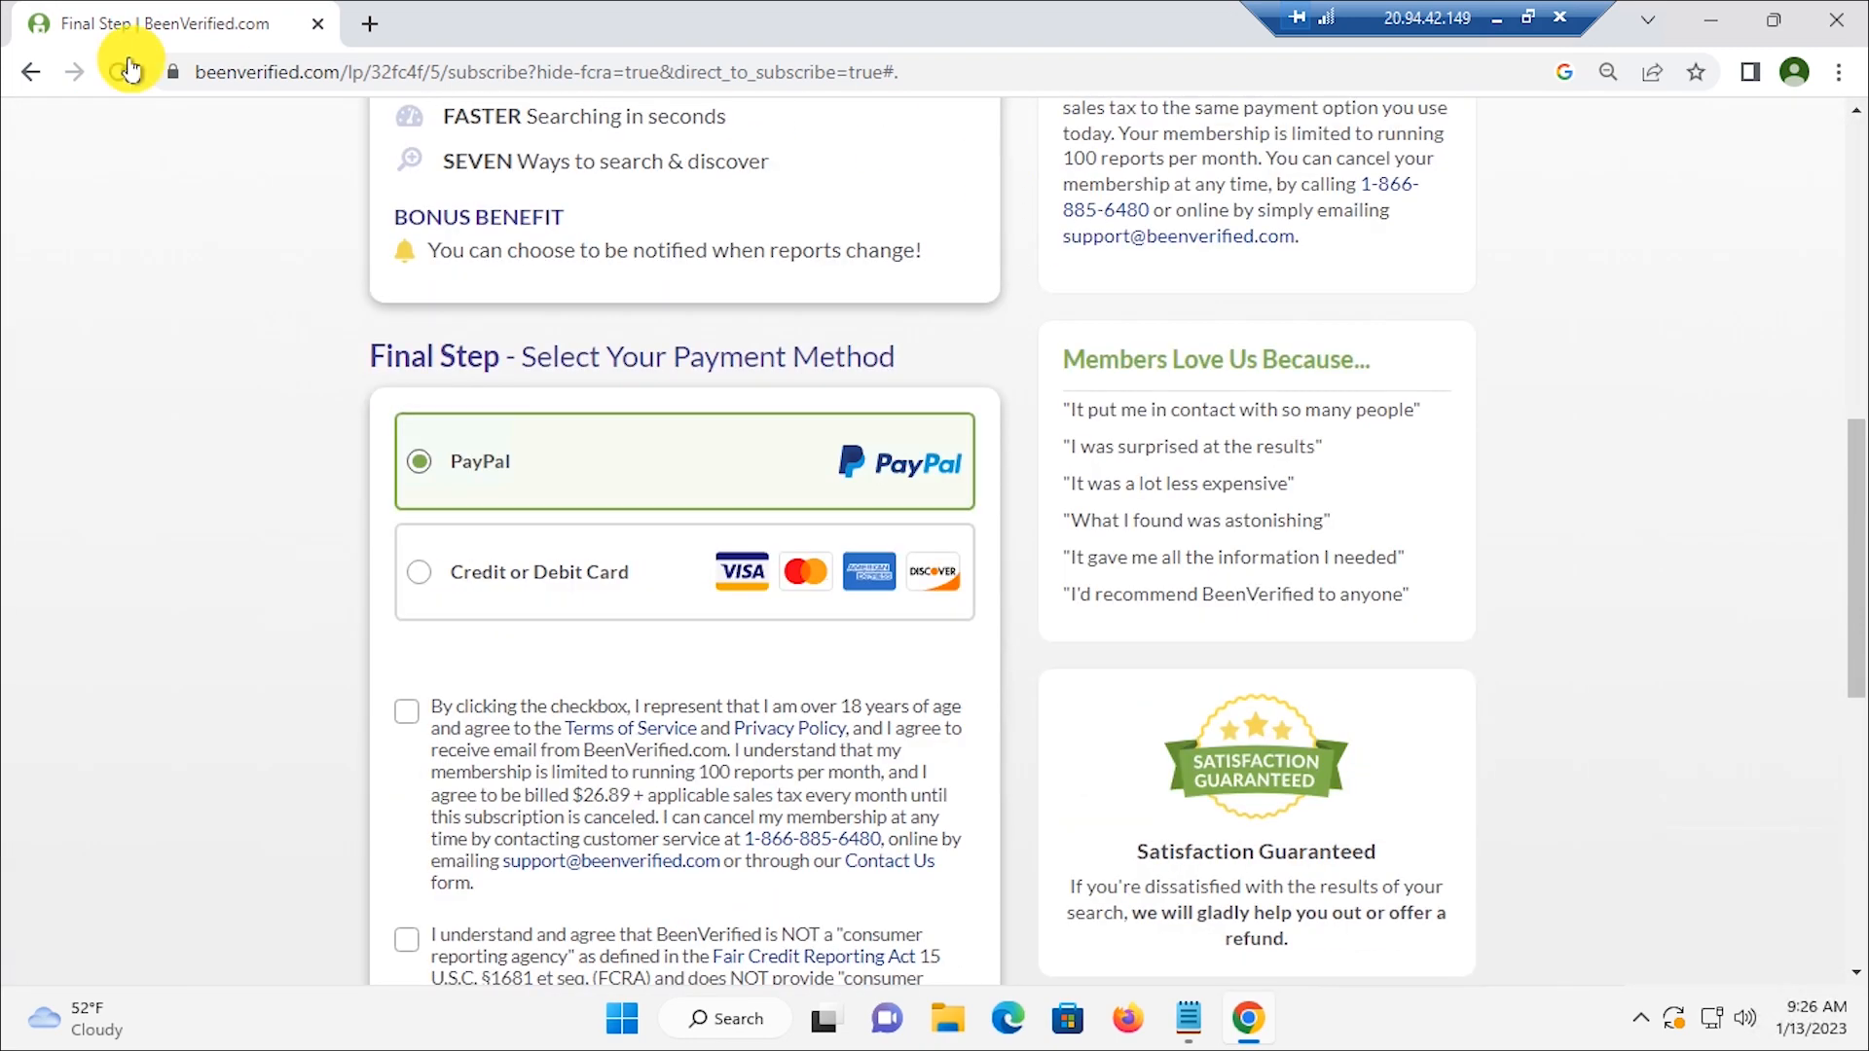
# Step: Go back from the final sign-up page, highlight the special offer's terms and accept the $1 BeenVerified trial
pyautogui.click(34, 85)
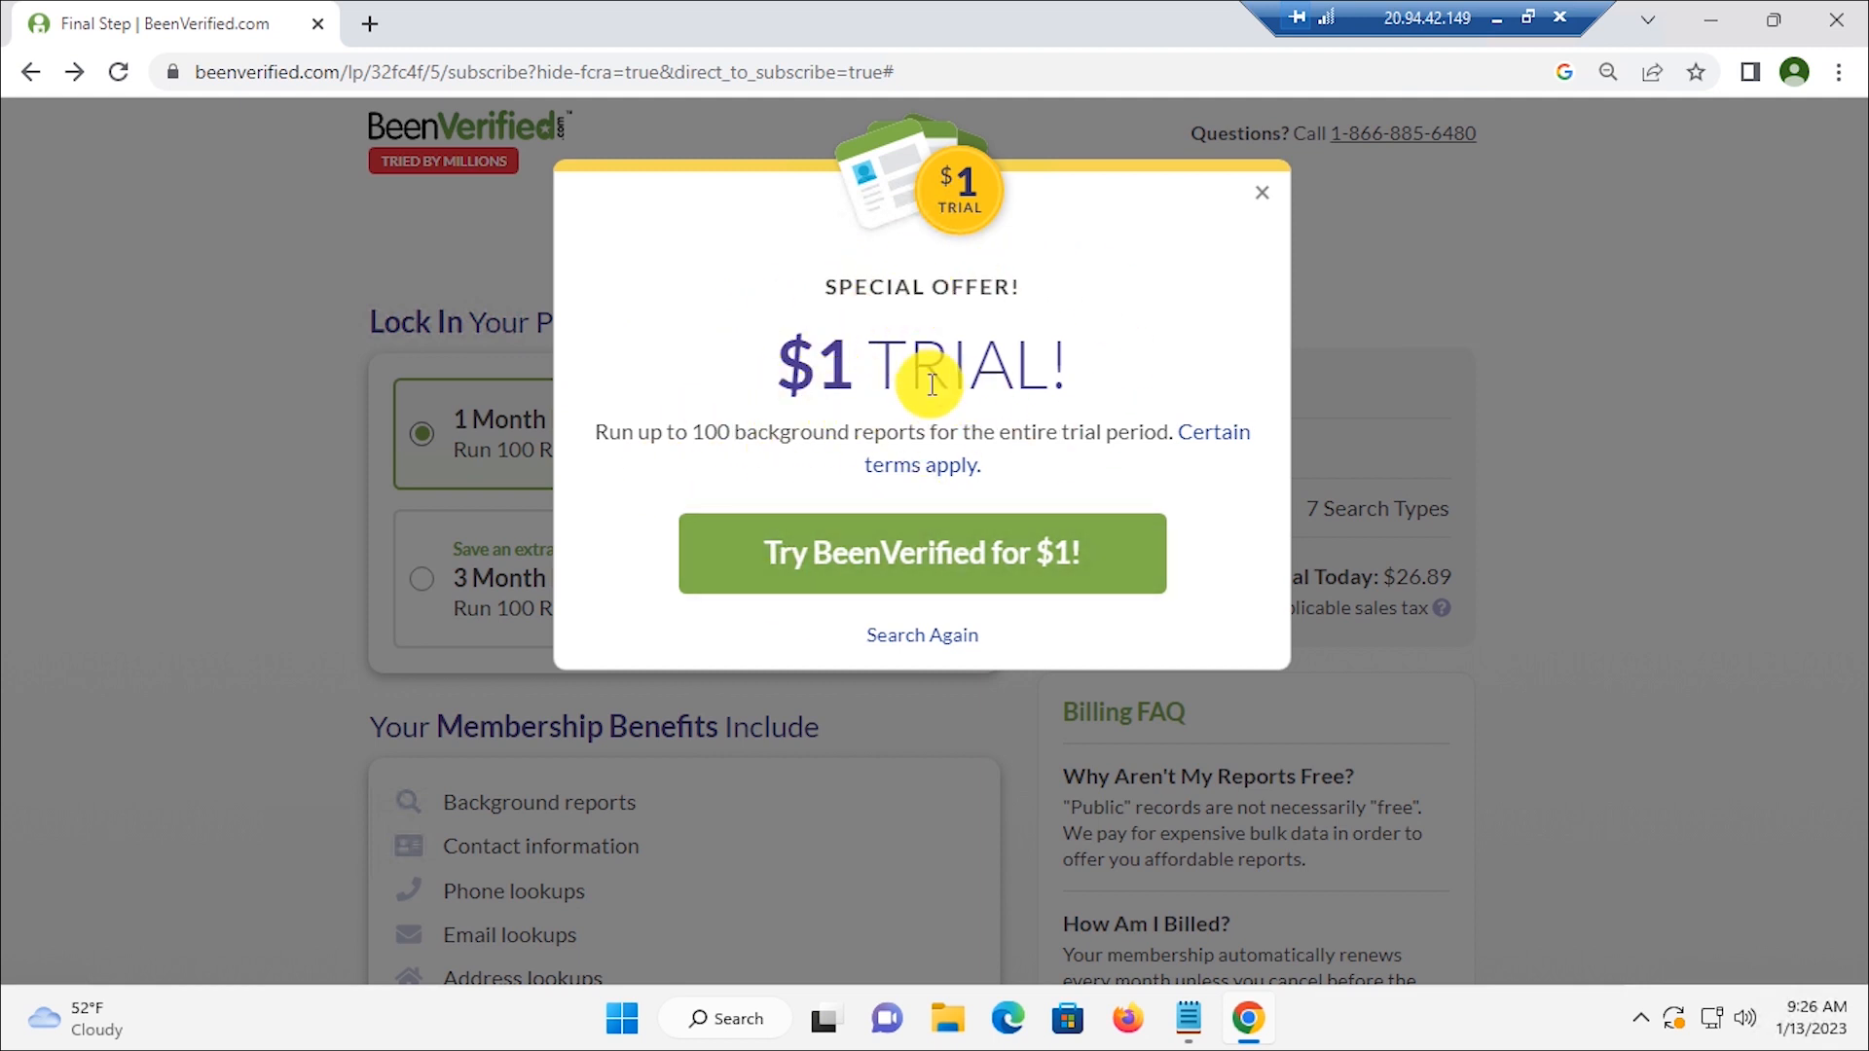
pyautogui.moveTo(780, 364); pyautogui.dragTo(1013, 366)
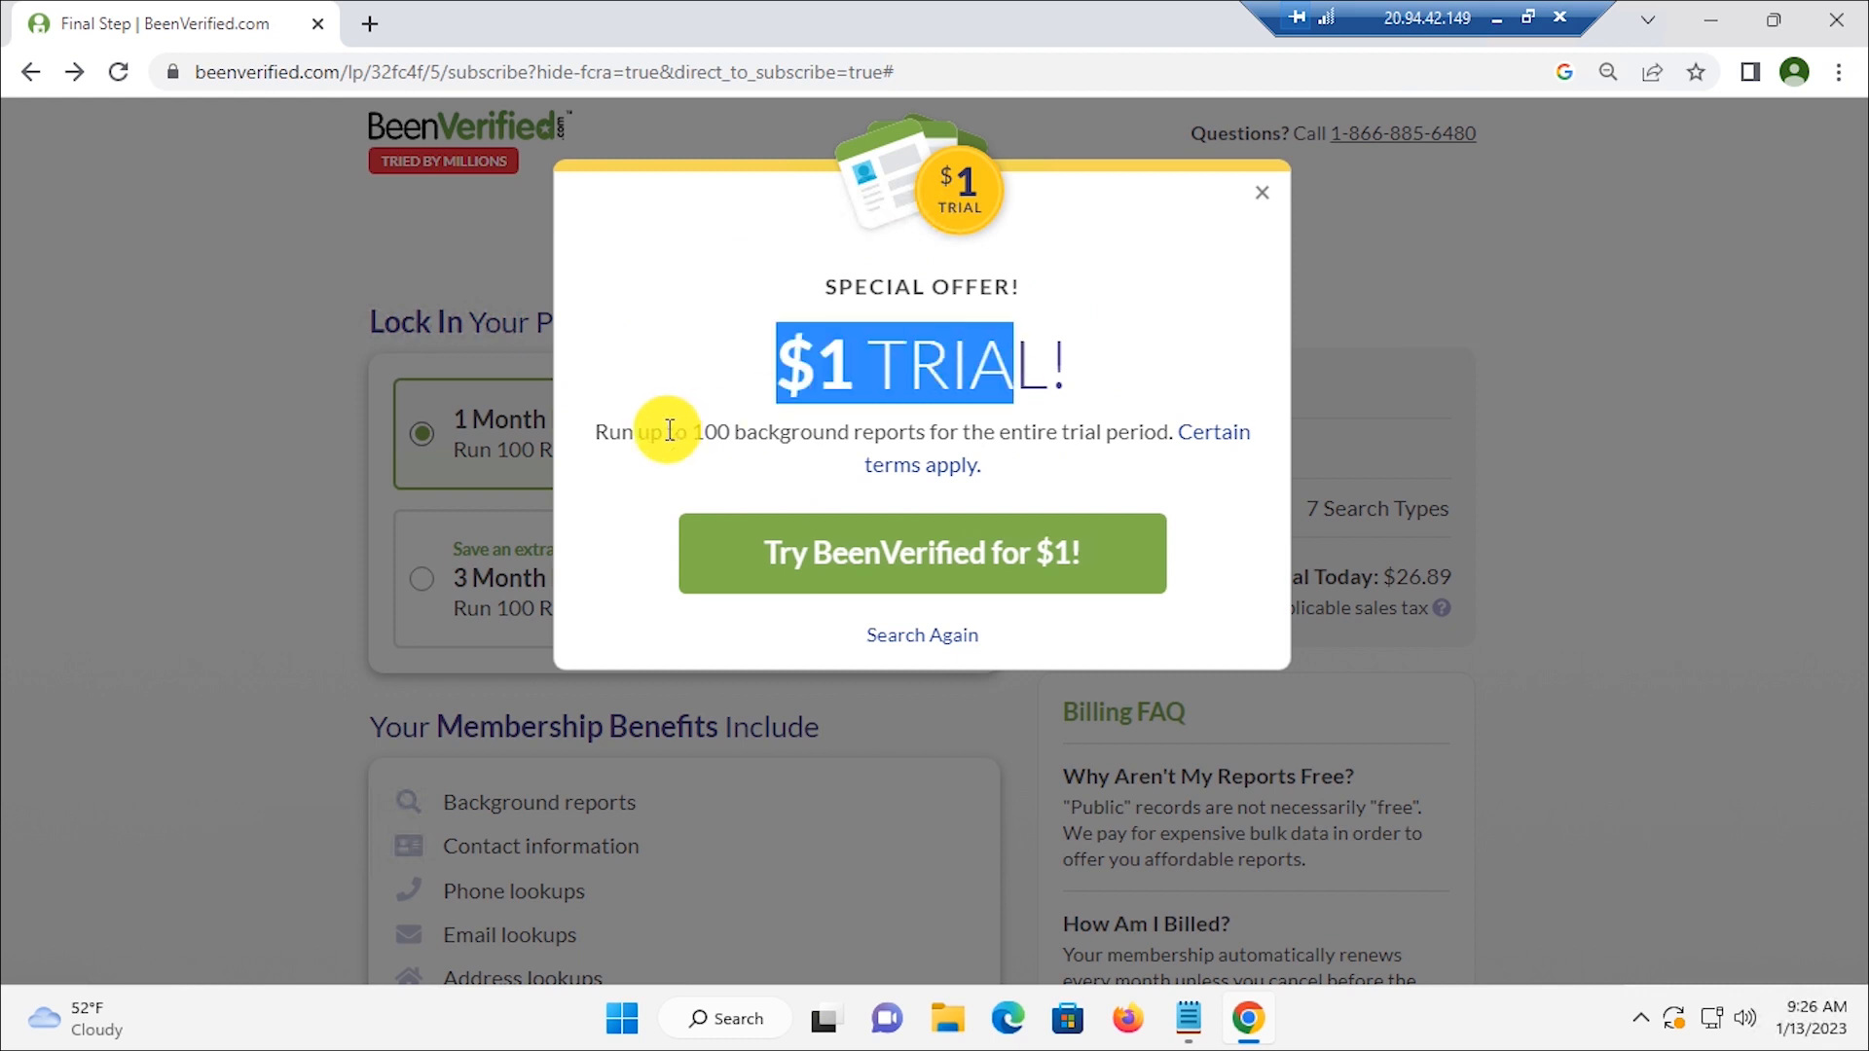
pyautogui.moveTo(634, 432); pyautogui.dragTo(1135, 431)
pyautogui.click(667, 613)
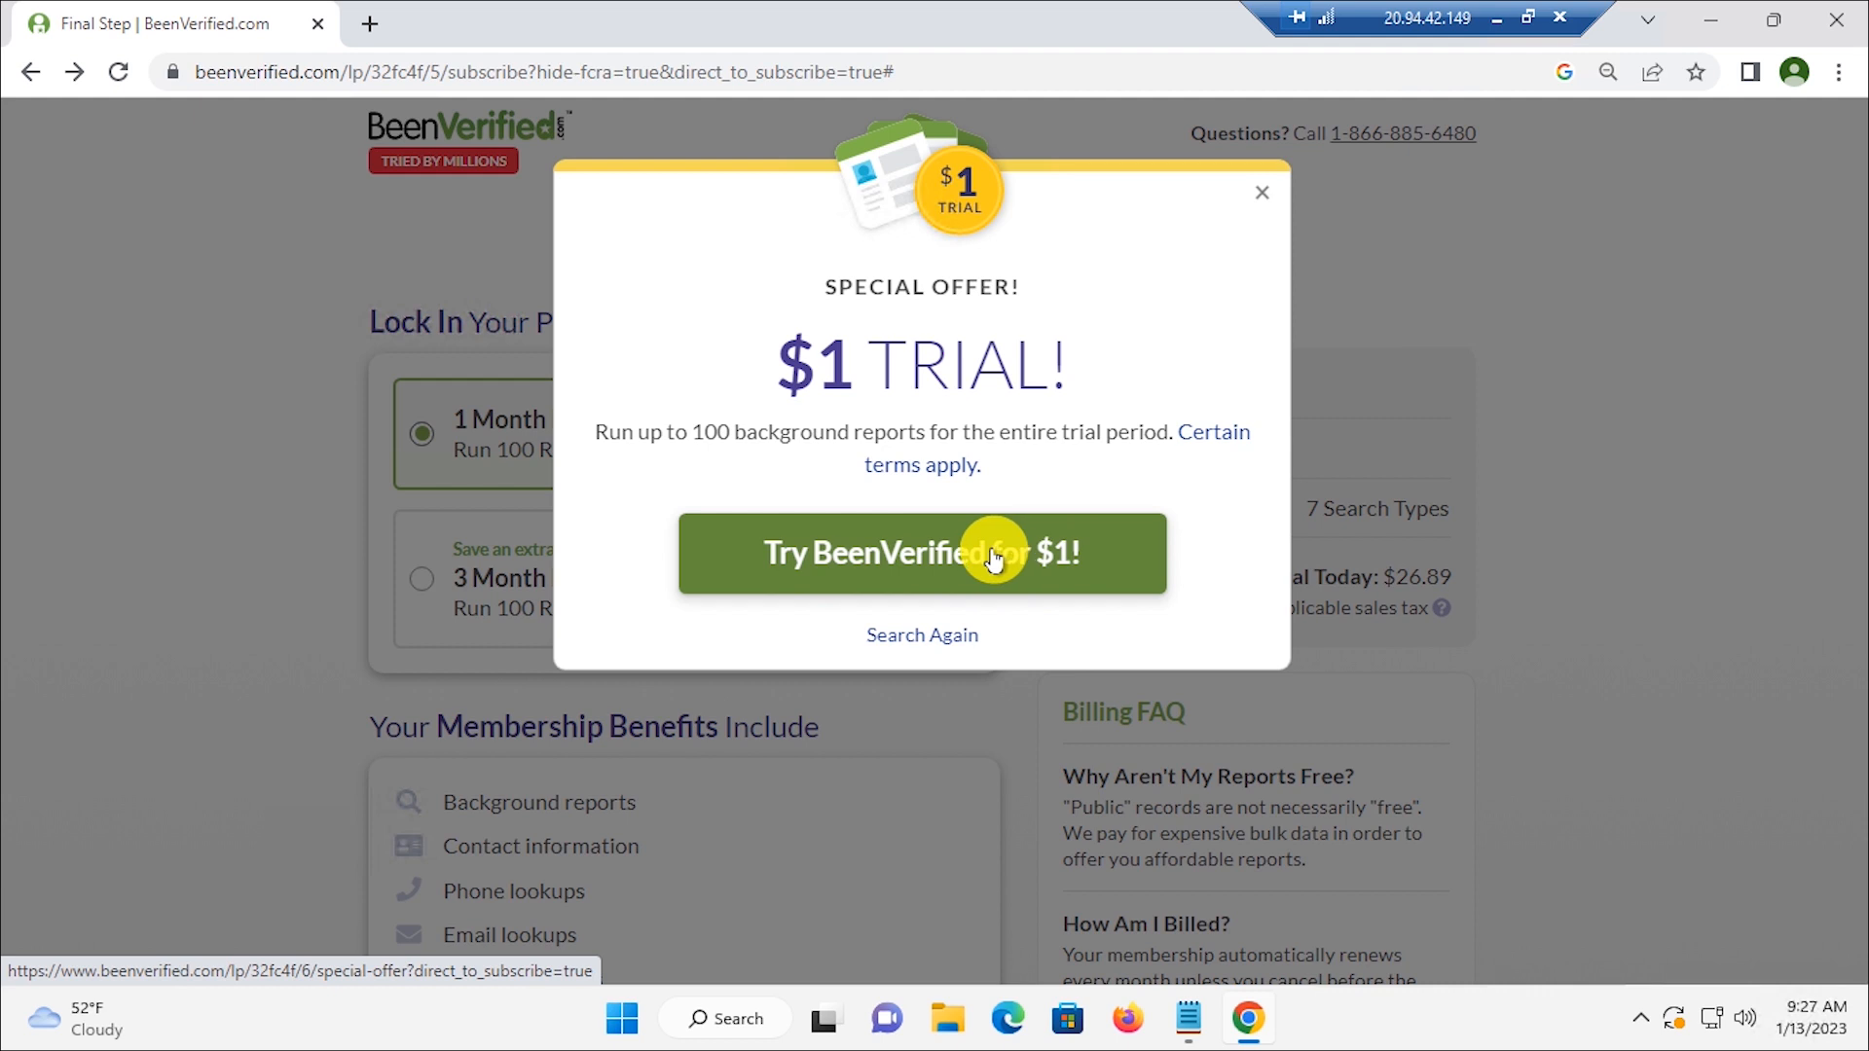
pyautogui.click(1076, 526)
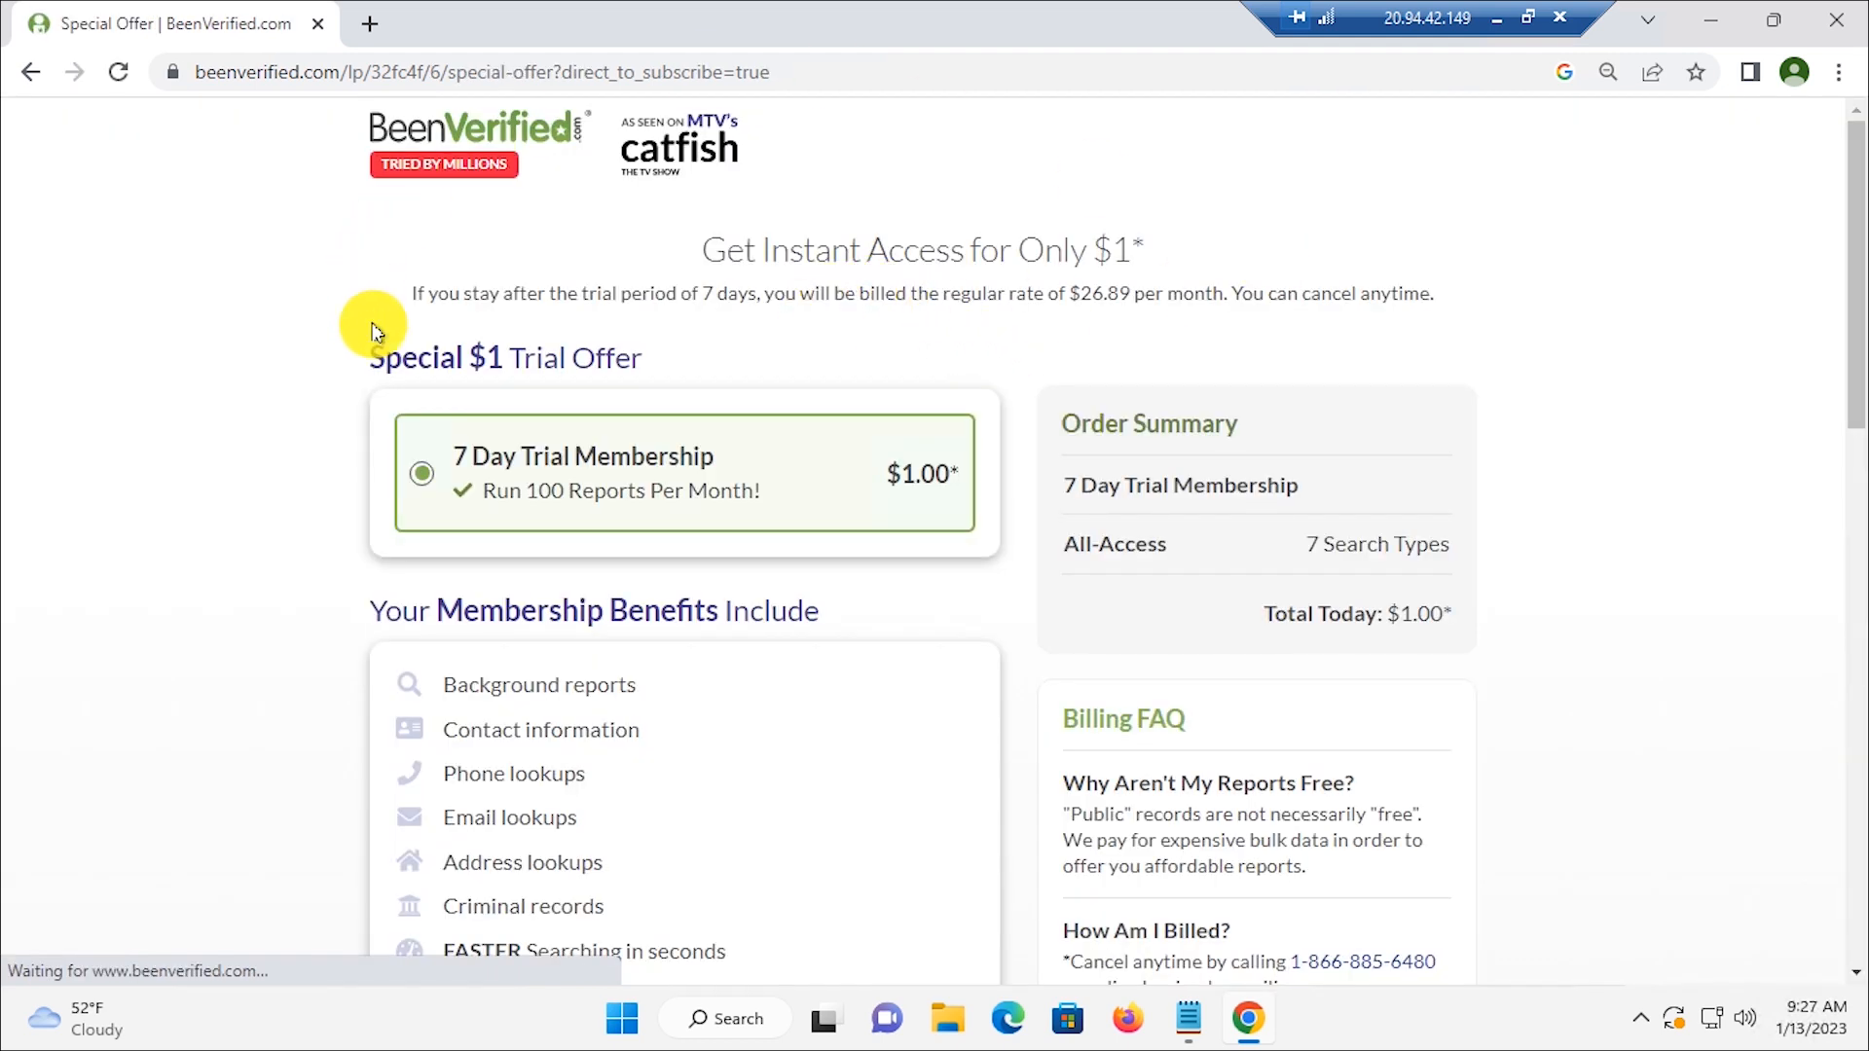
# Step: Examine the $1 trial offer by highlighting its heading, the 7 Day Trial Membership and the listed benefits from background reports to address lookups
pyautogui.moveTo(359, 350); pyautogui.dragTo(719, 345)
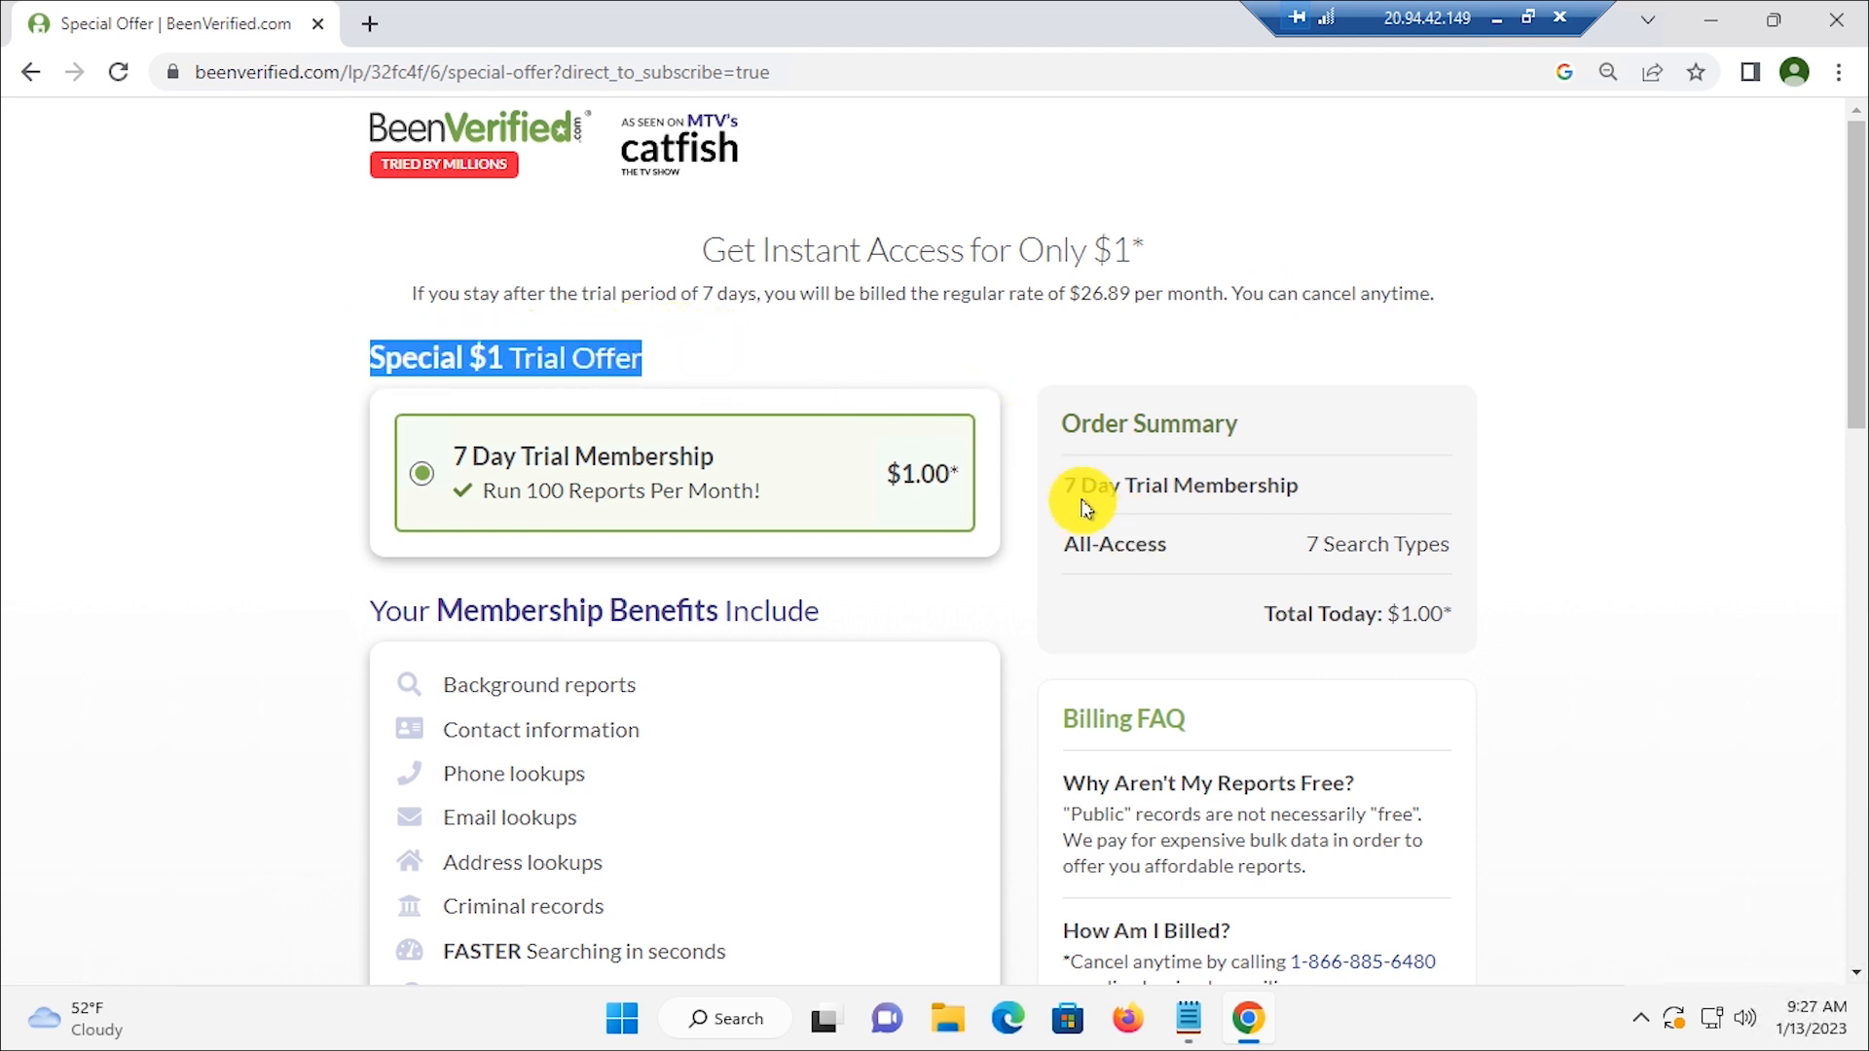
pyautogui.moveTo(1489, 471); pyautogui.dragTo(968, 471)
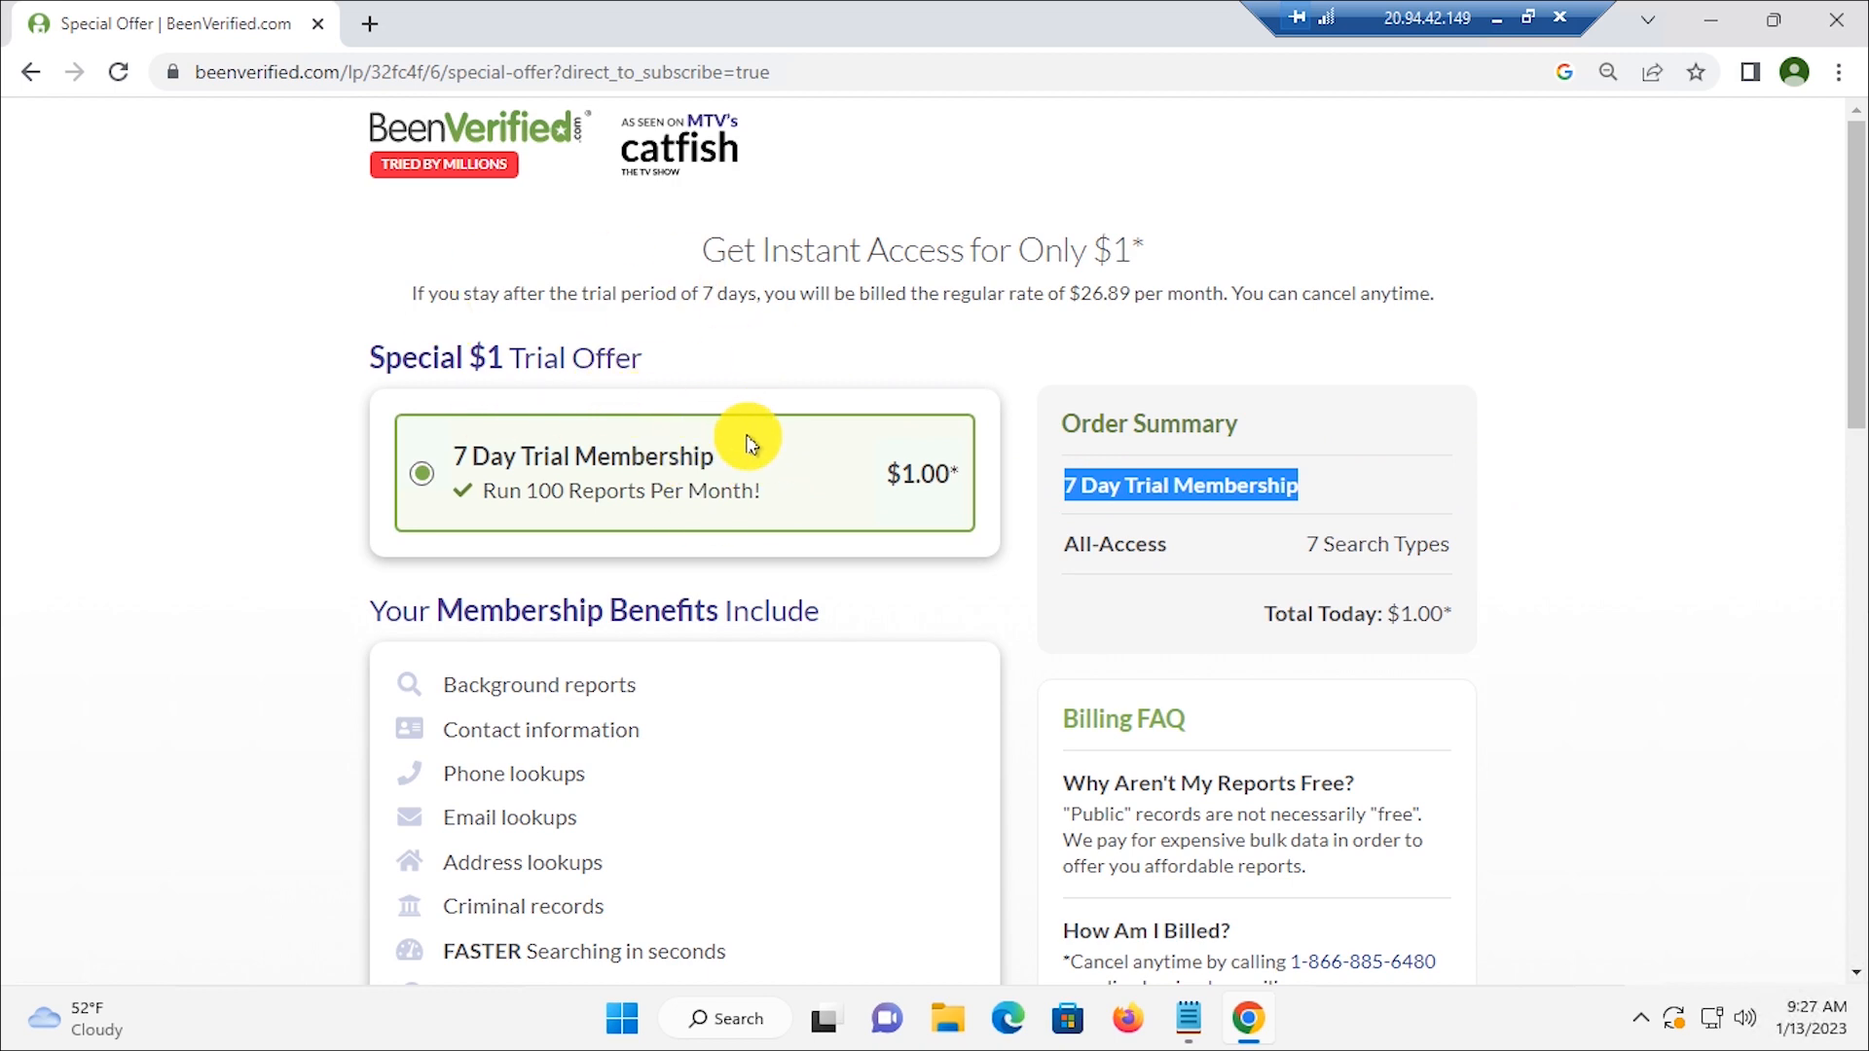
pyautogui.scroll(-3, 713, 426)
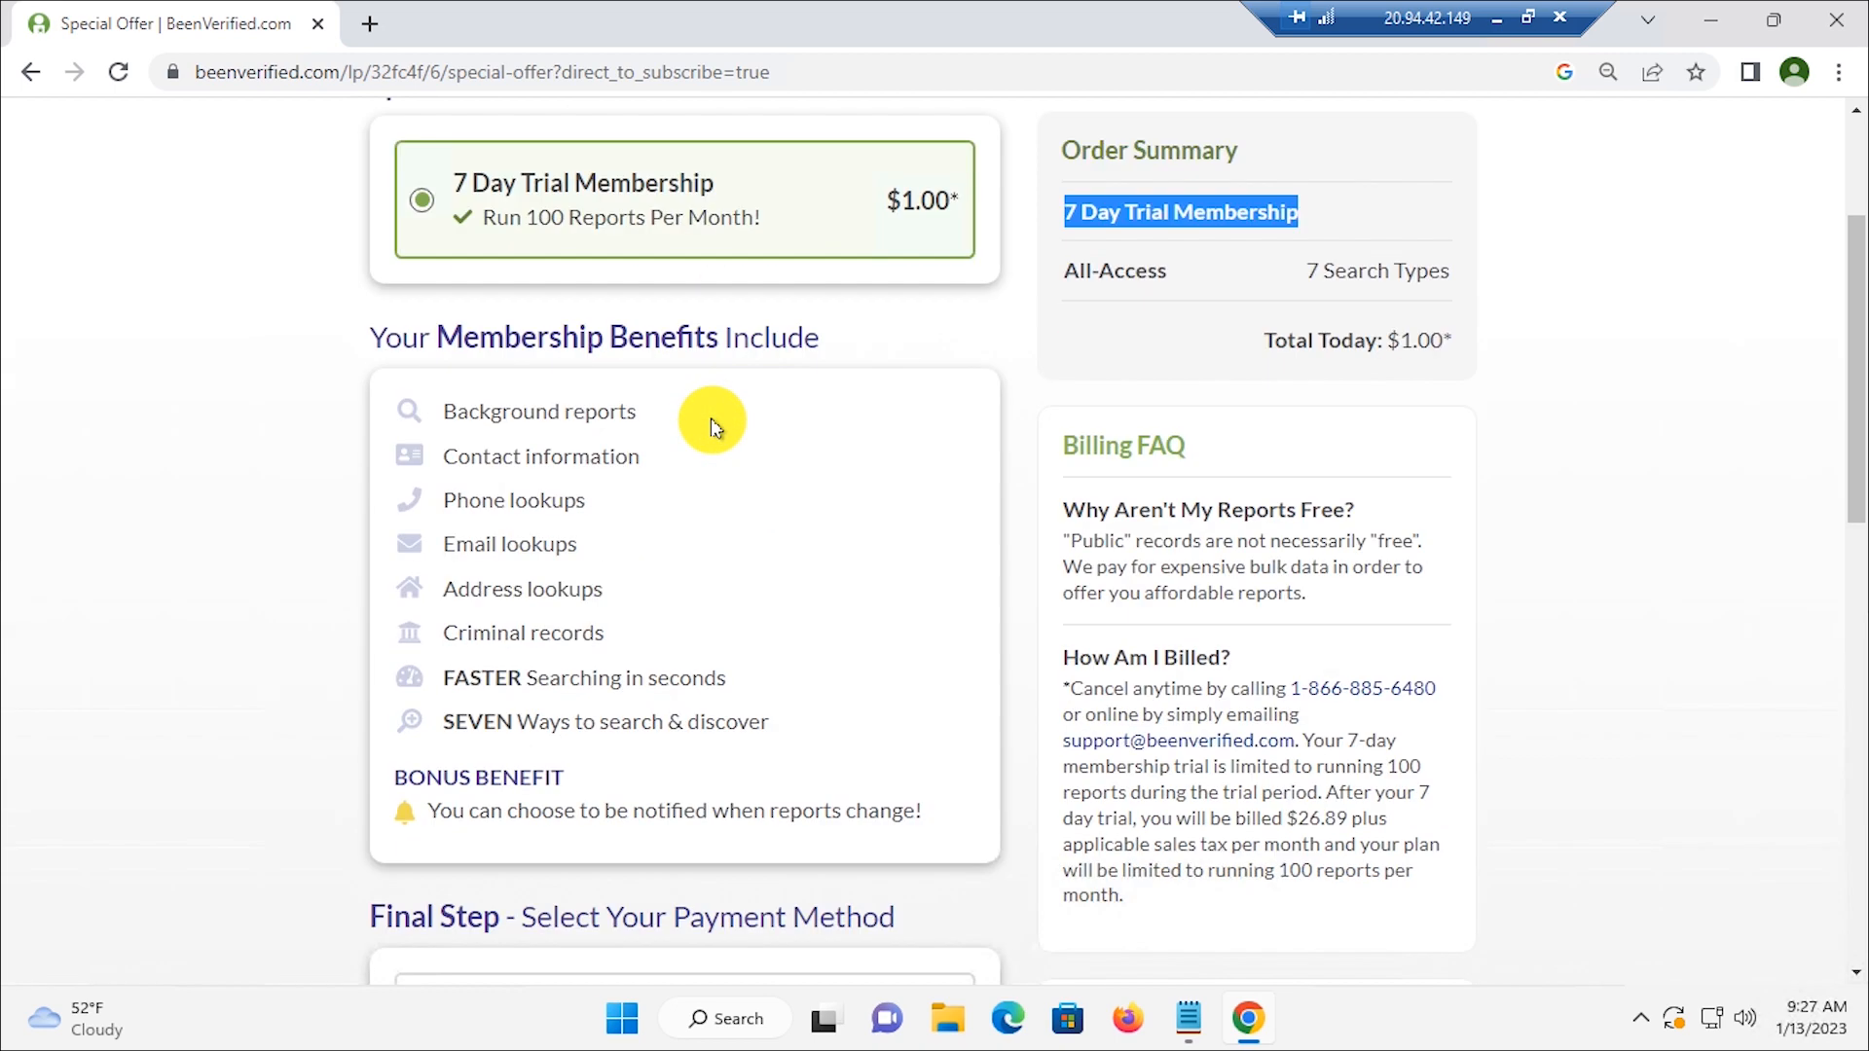
pyautogui.scroll(-1, 713, 427)
pyautogui.moveTo(352, 190); pyautogui.dragTo(764, 201)
pyautogui.moveTo(637, 276); pyautogui.dragTo(440, 275)
pyautogui.moveTo(639, 321); pyautogui.dragTo(444, 320)
pyautogui.moveTo(576, 363); pyautogui.dragTo(443, 363)
pyautogui.moveTo(581, 406); pyautogui.dragTo(443, 407)
pyautogui.moveTo(604, 453); pyautogui.dragTo(443, 452)
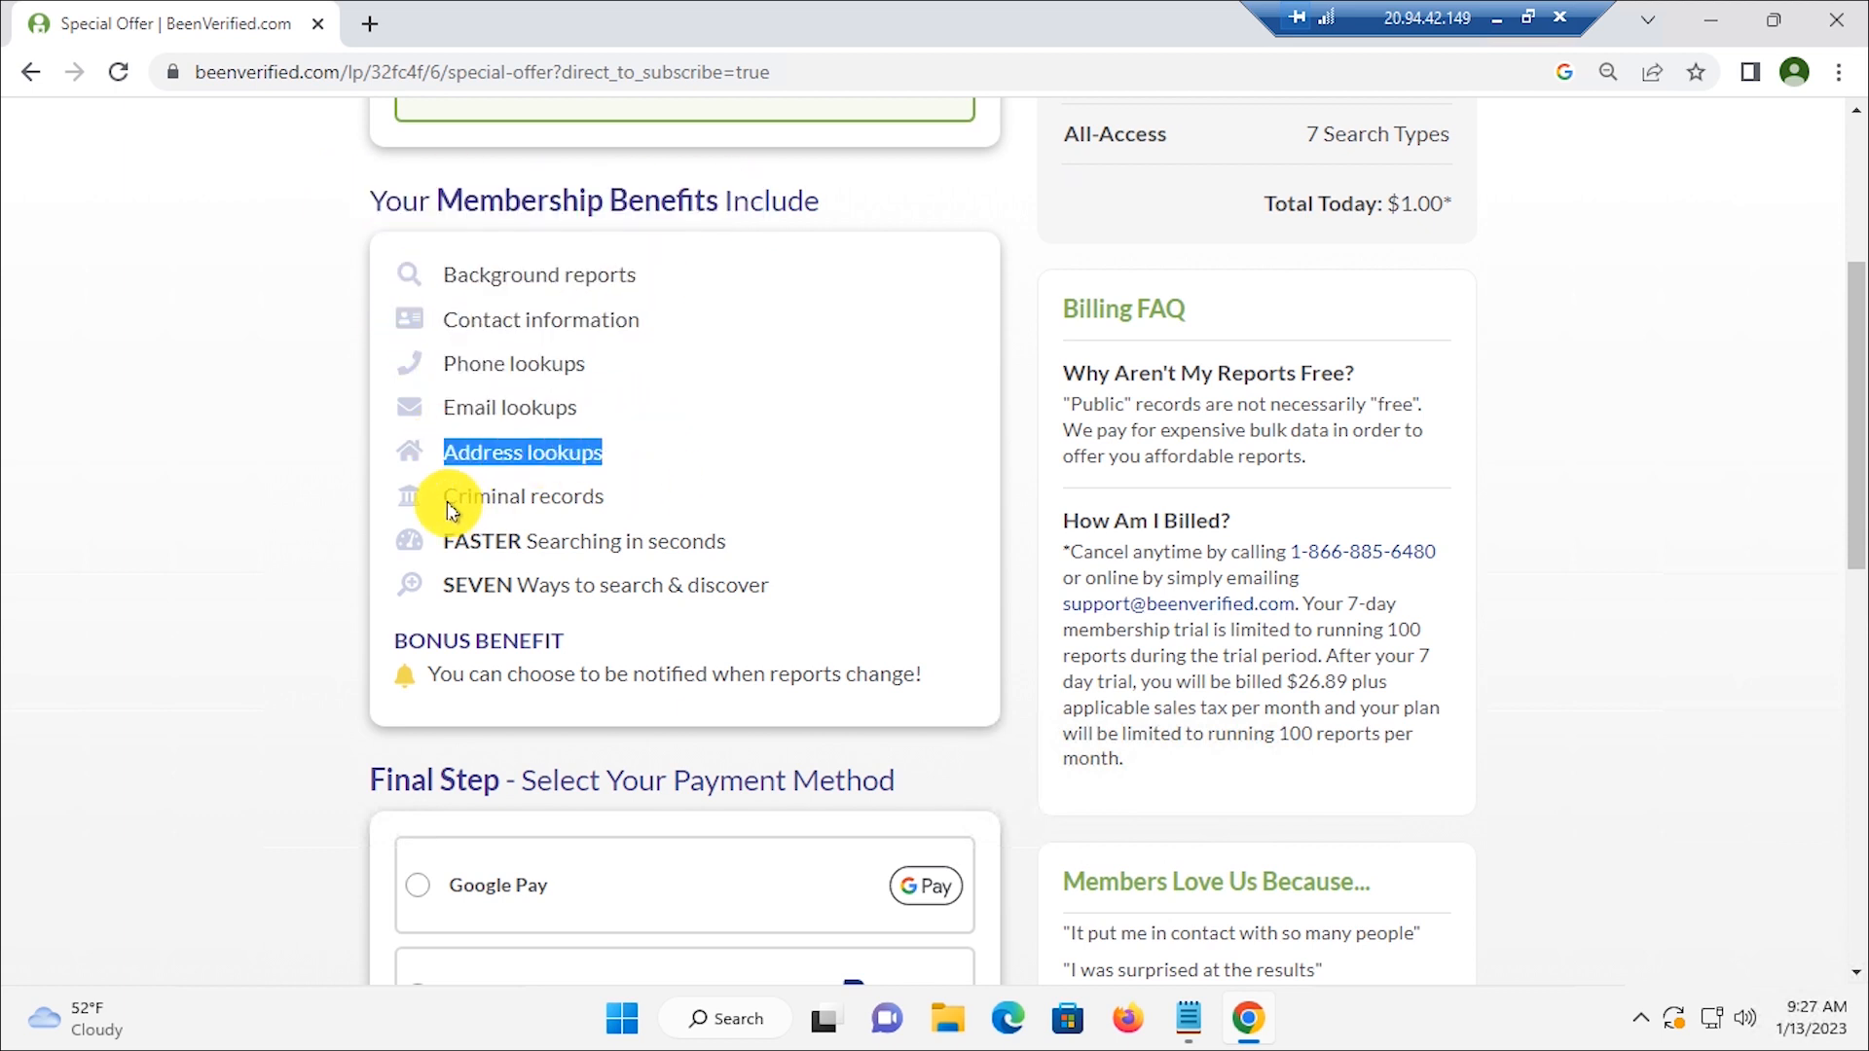
pyautogui.scroll(-1, 598, 623)
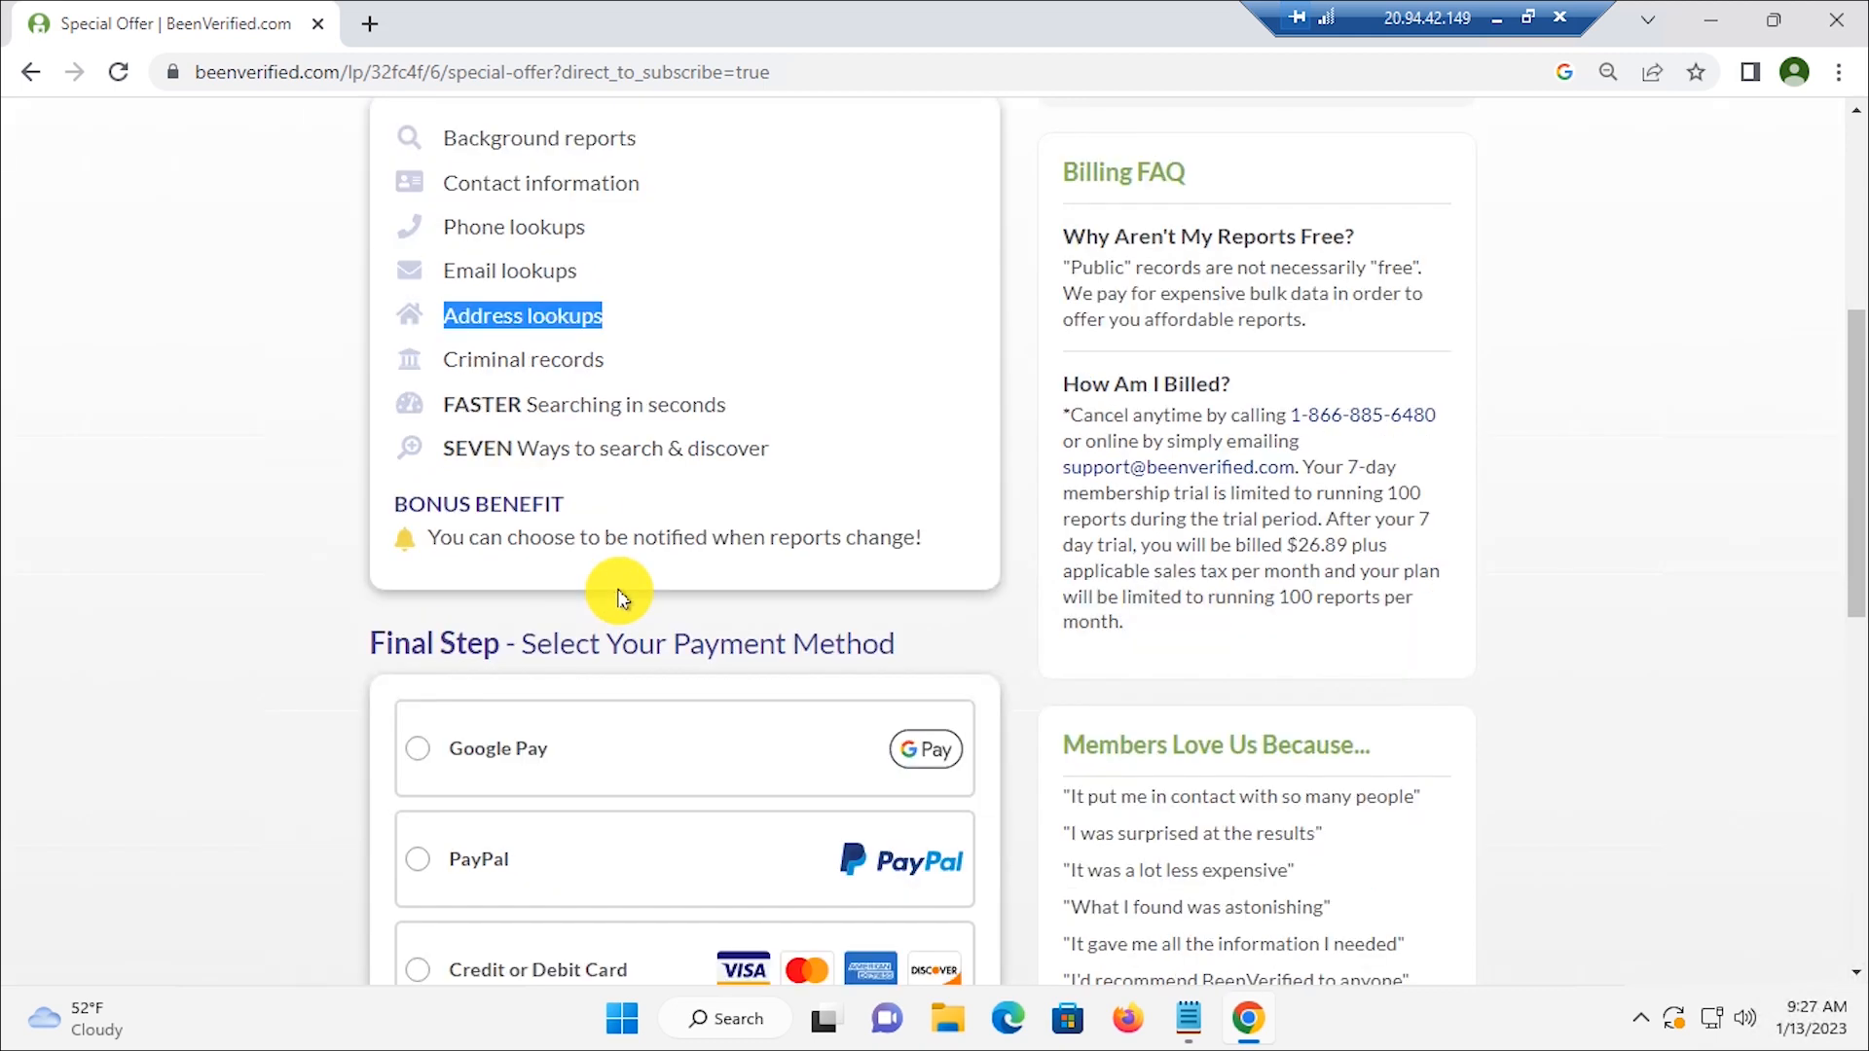
# Step: Highlight the Select Your Payment Method heading and choose Google Pay for the trial membership
pyautogui.scroll(-3, 825, 337)
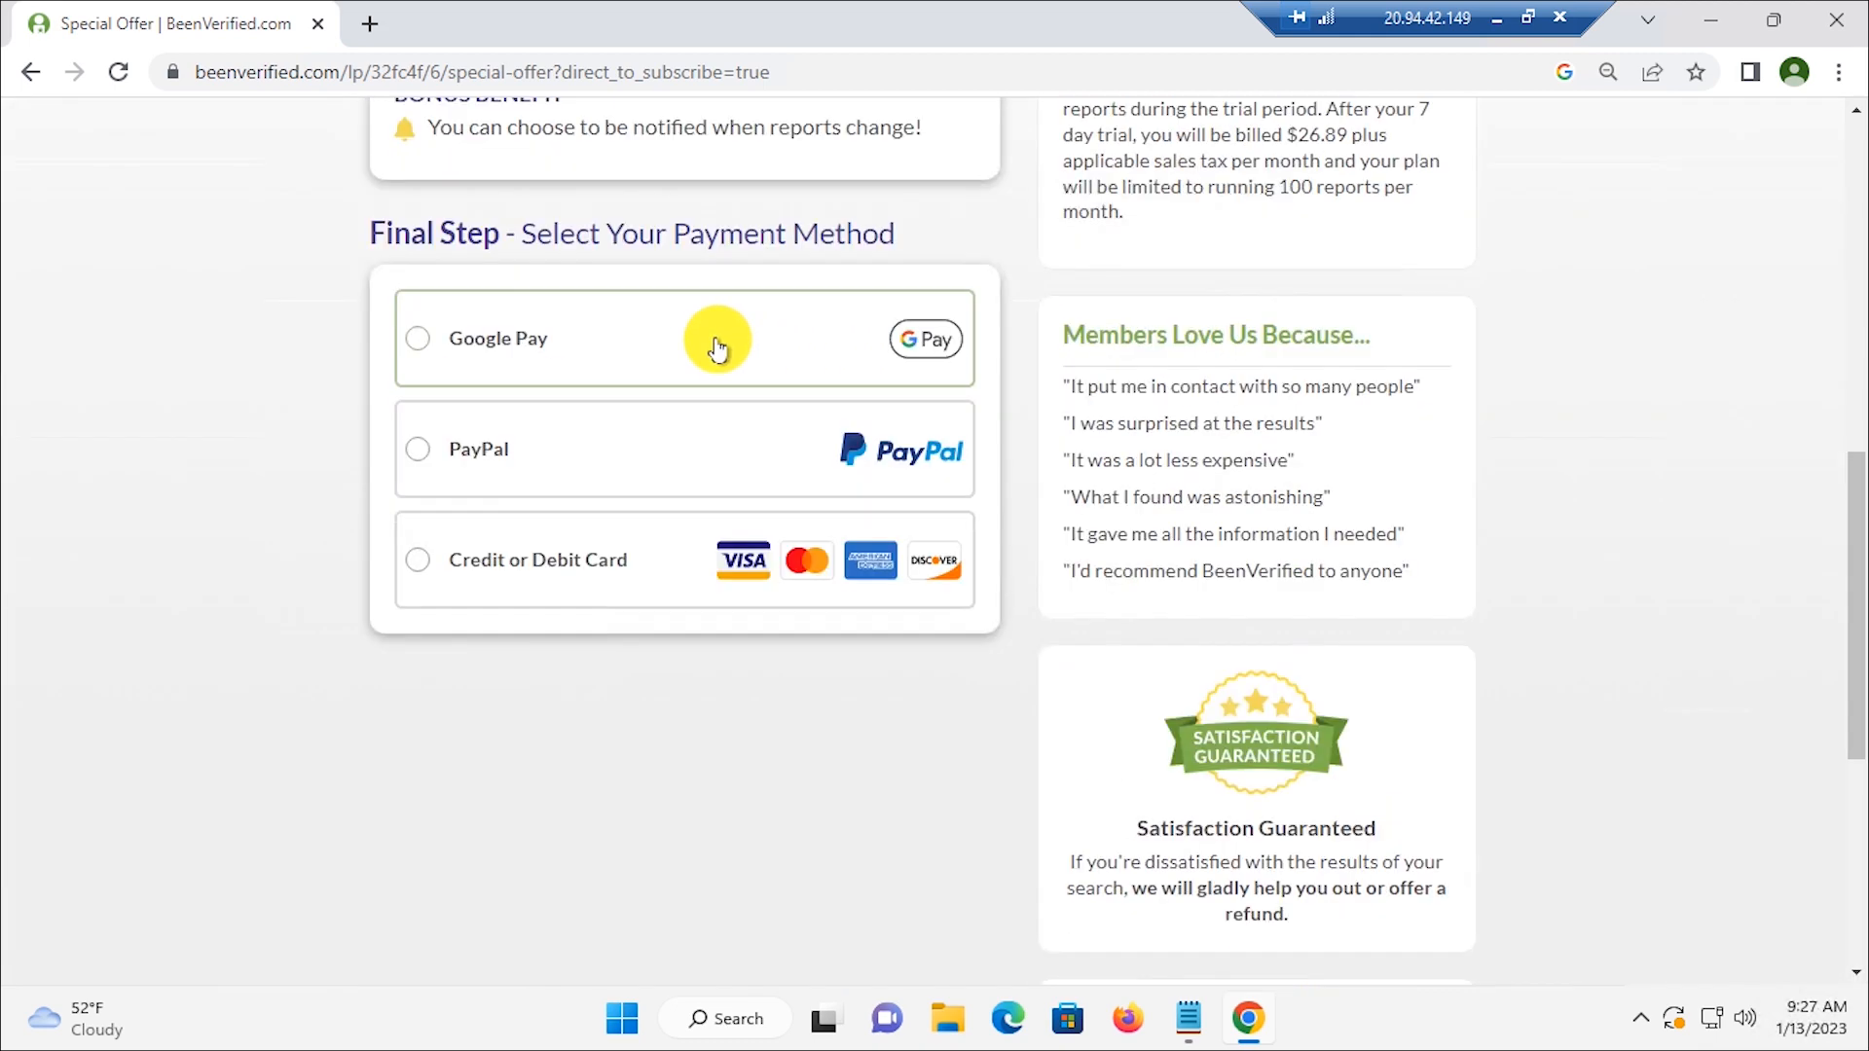
pyautogui.scroll(1, 487, 379)
pyautogui.moveTo(368, 369); pyautogui.dragTo(934, 389)
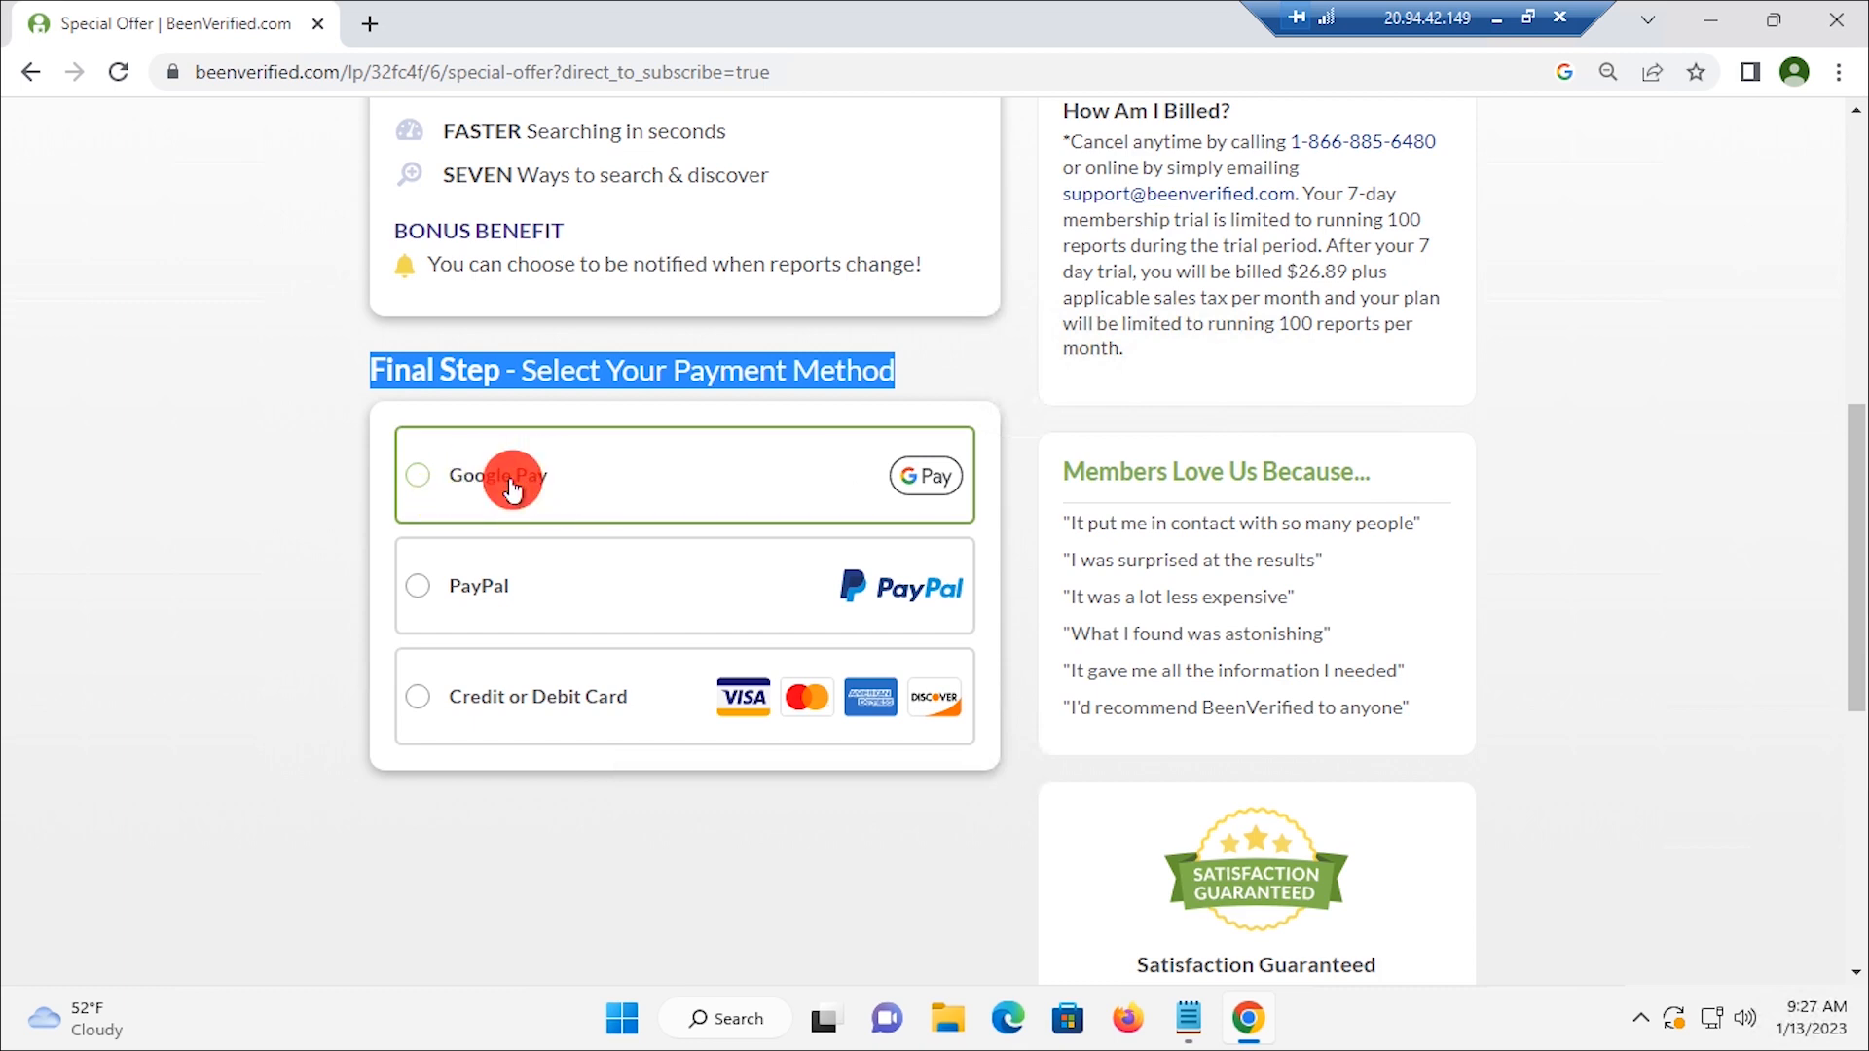
pyautogui.click(584, 492)
pyautogui.scroll(-4, 599, 494)
pyautogui.scroll(-3, 603, 492)
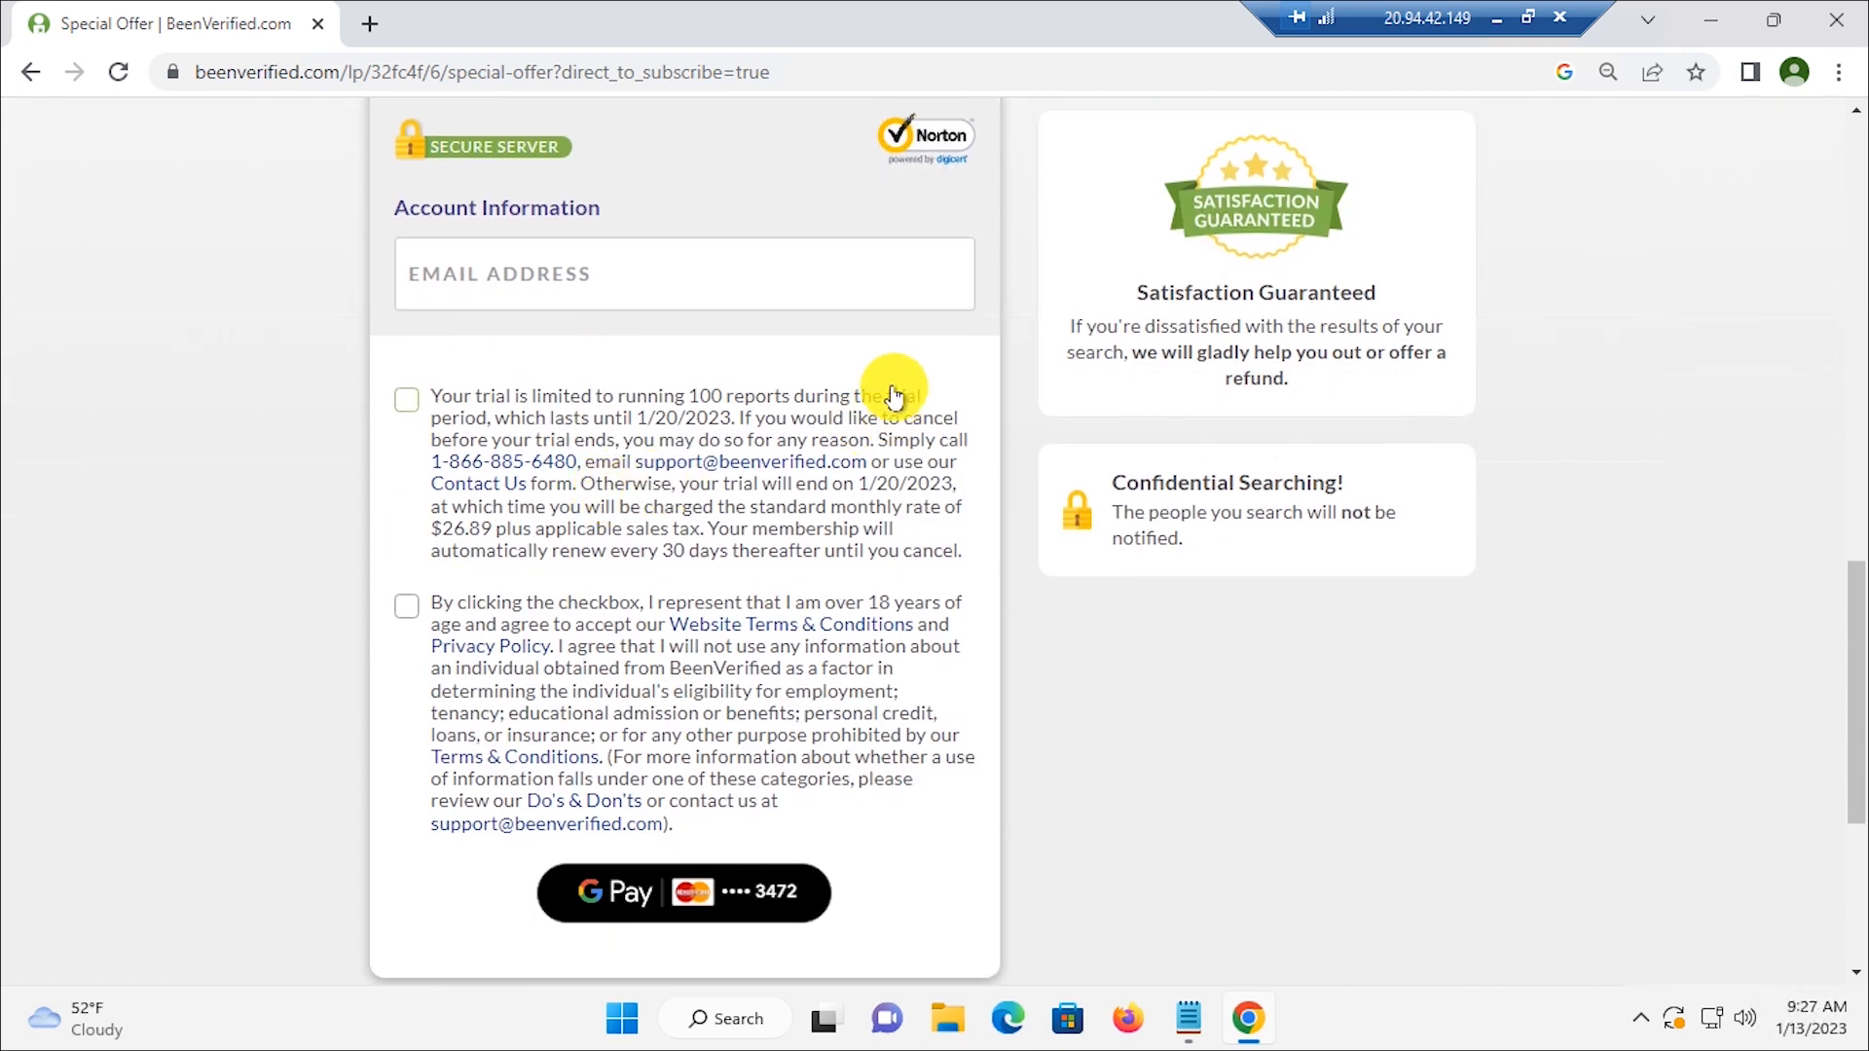
# Step: Copy the e-mail address from the Notepad notes and paste it into the sign-up form's Email Address field
pyautogui.scroll(2, 888, 389)
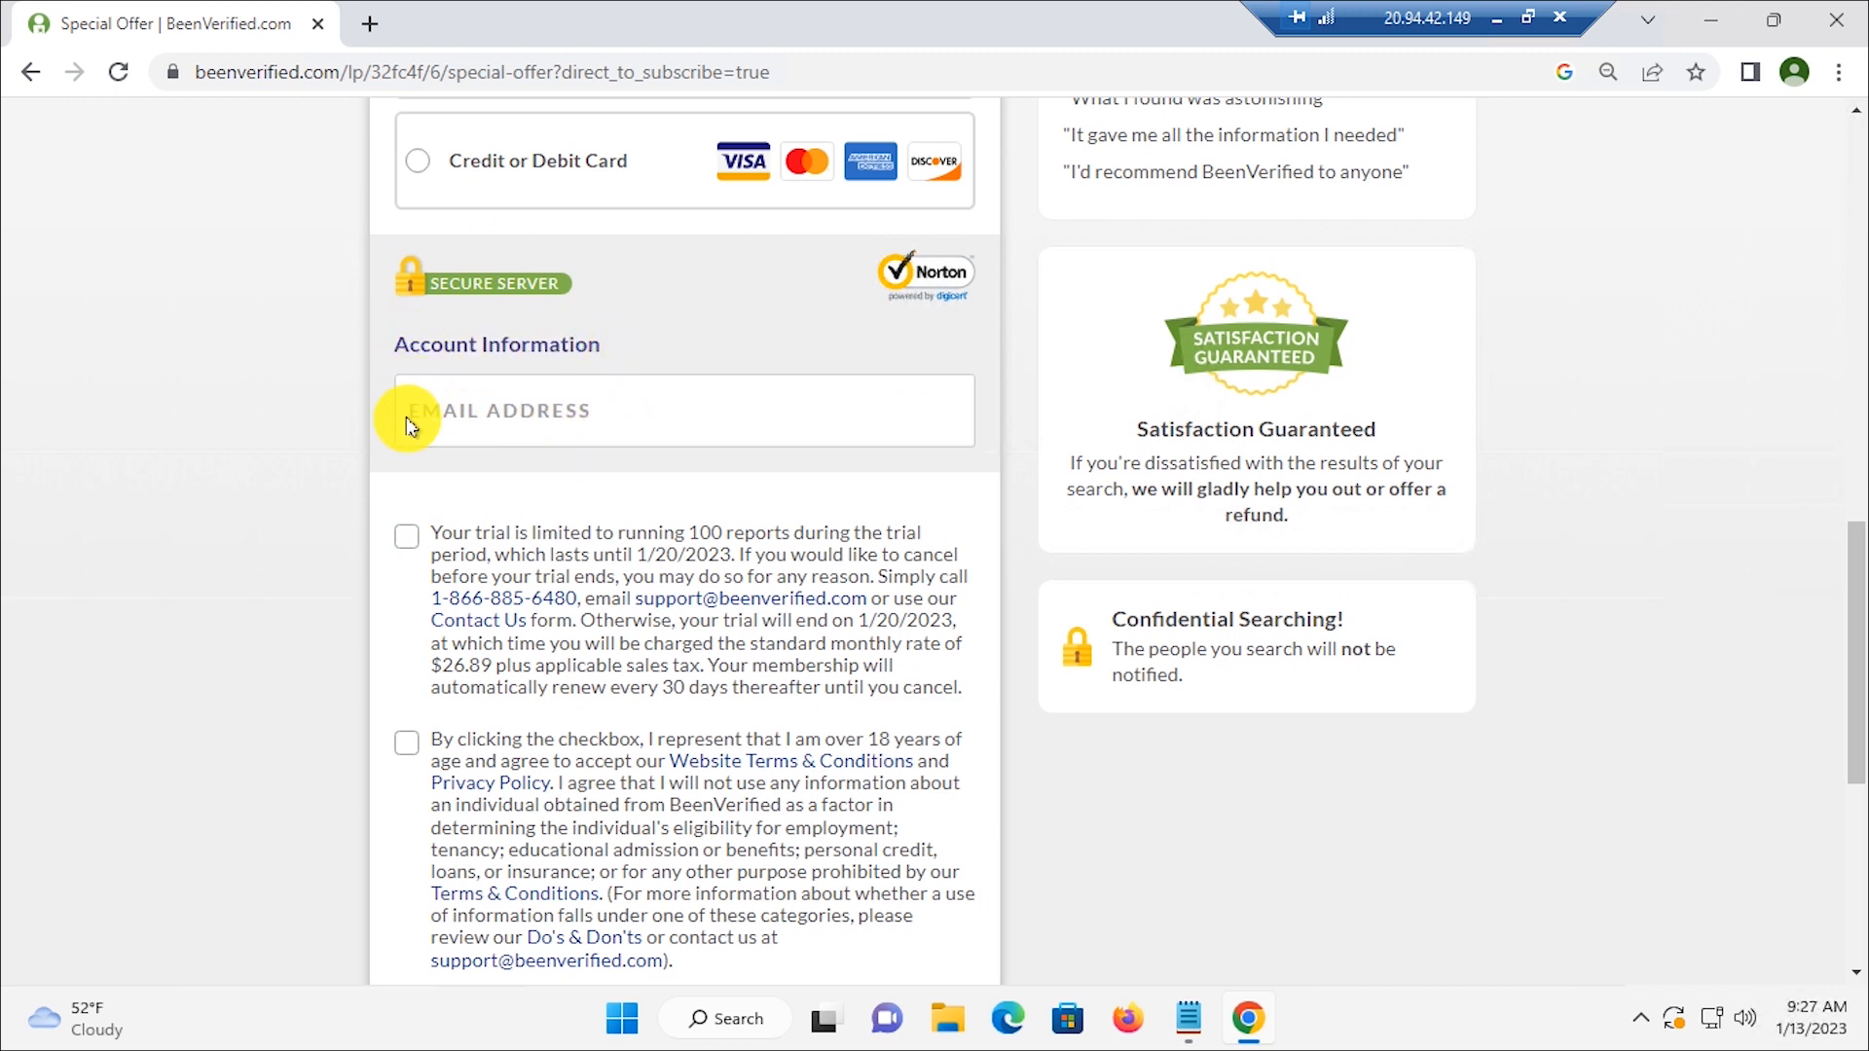
pyautogui.click(441, 421)
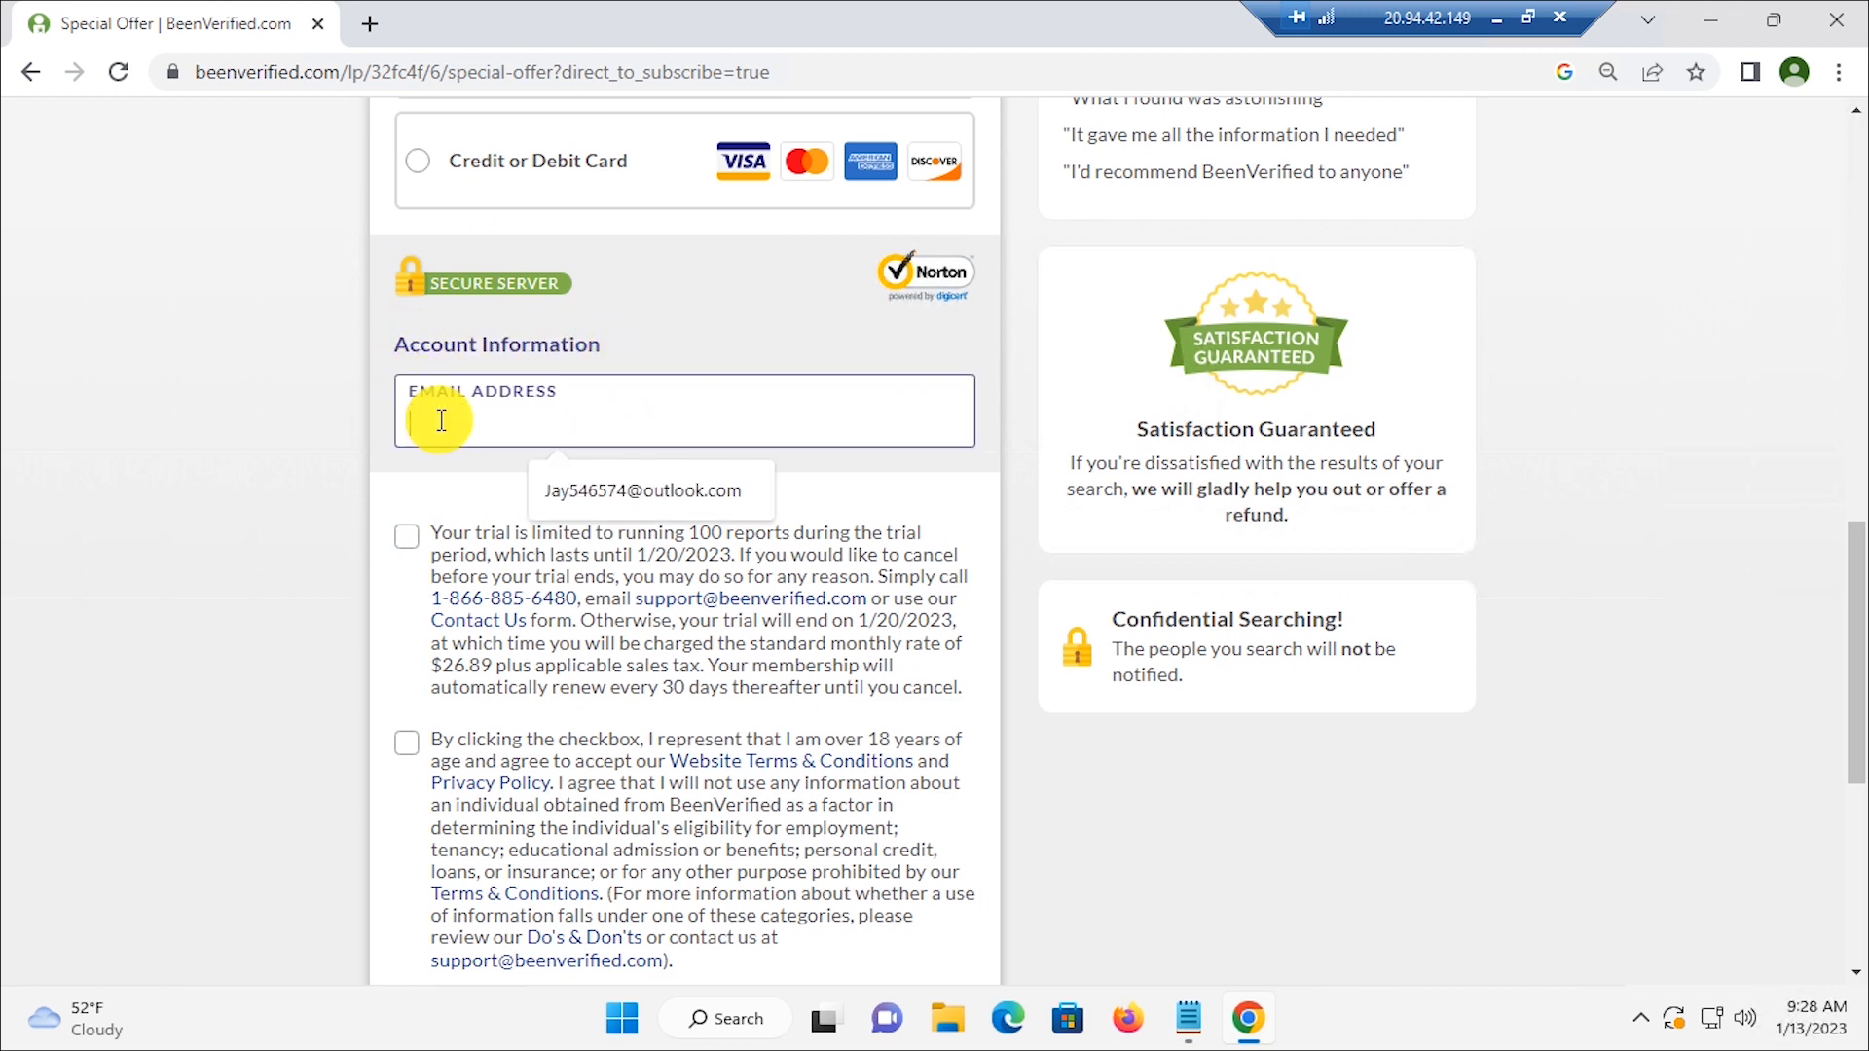
pyautogui.click(433, 477)
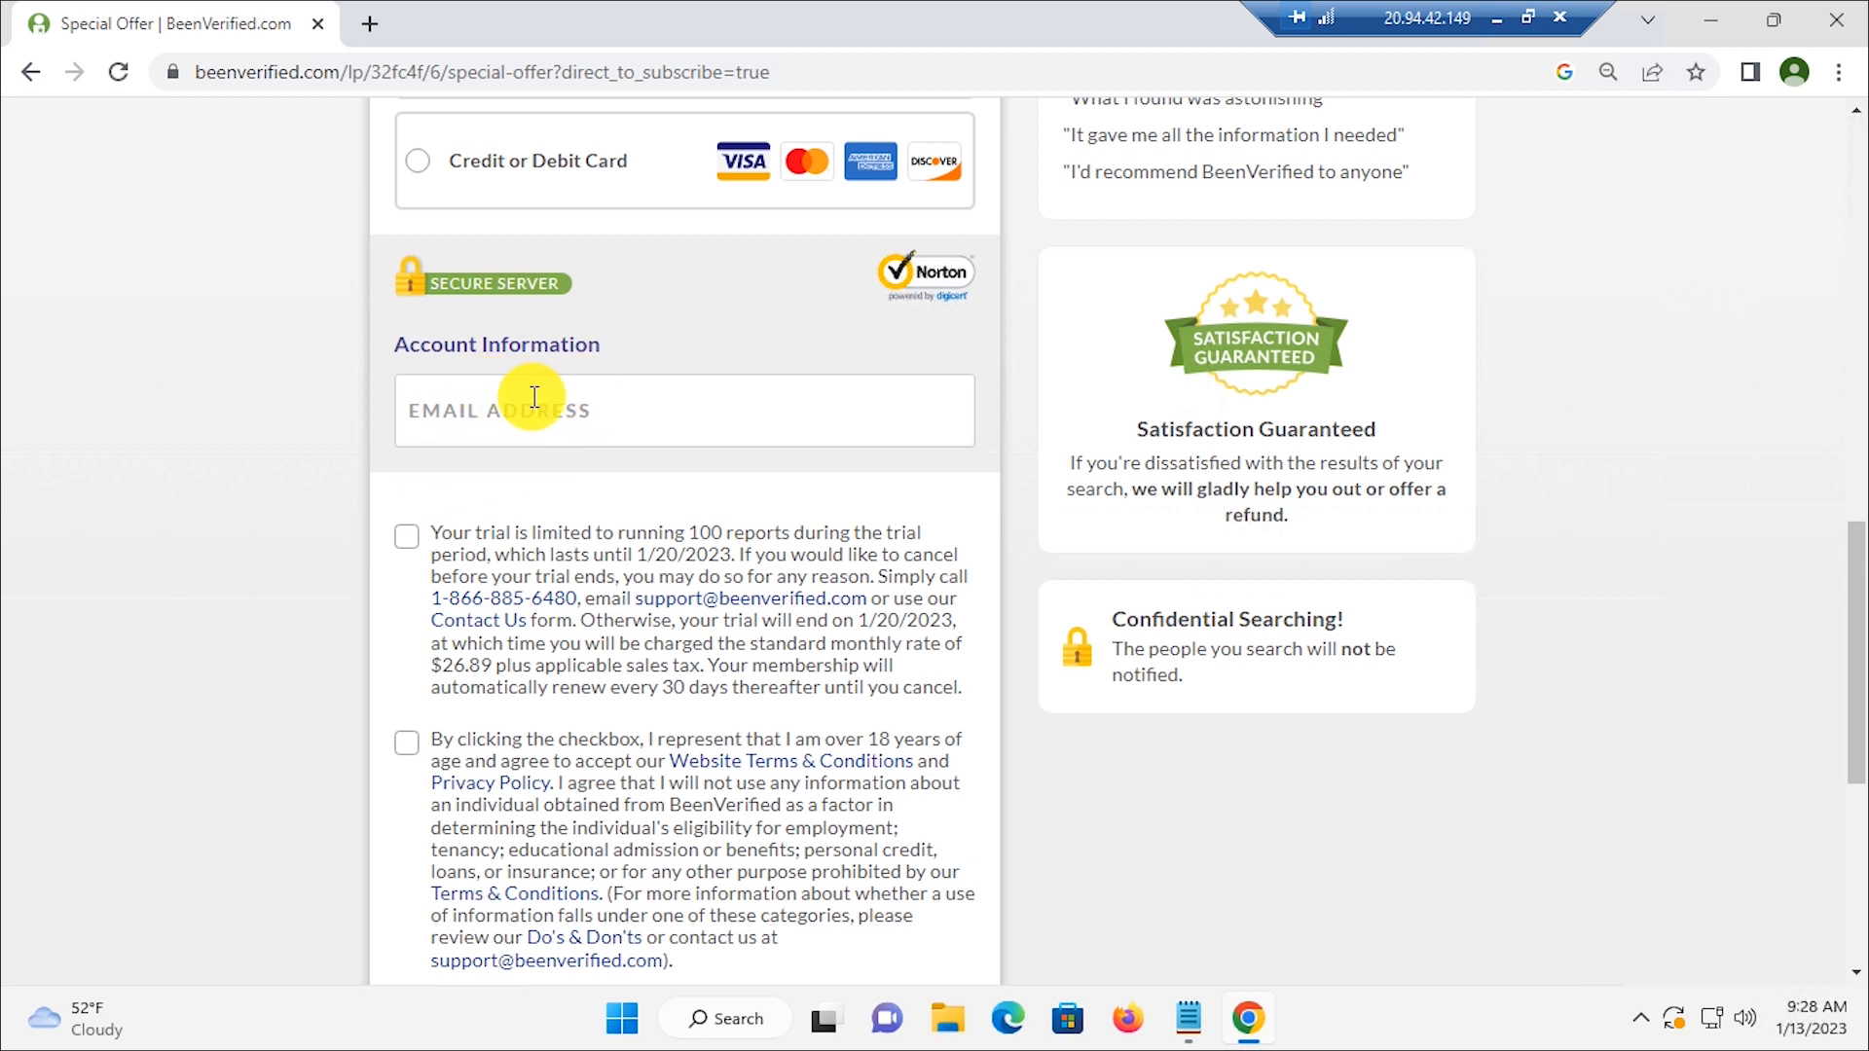
pyautogui.click(1188, 1018)
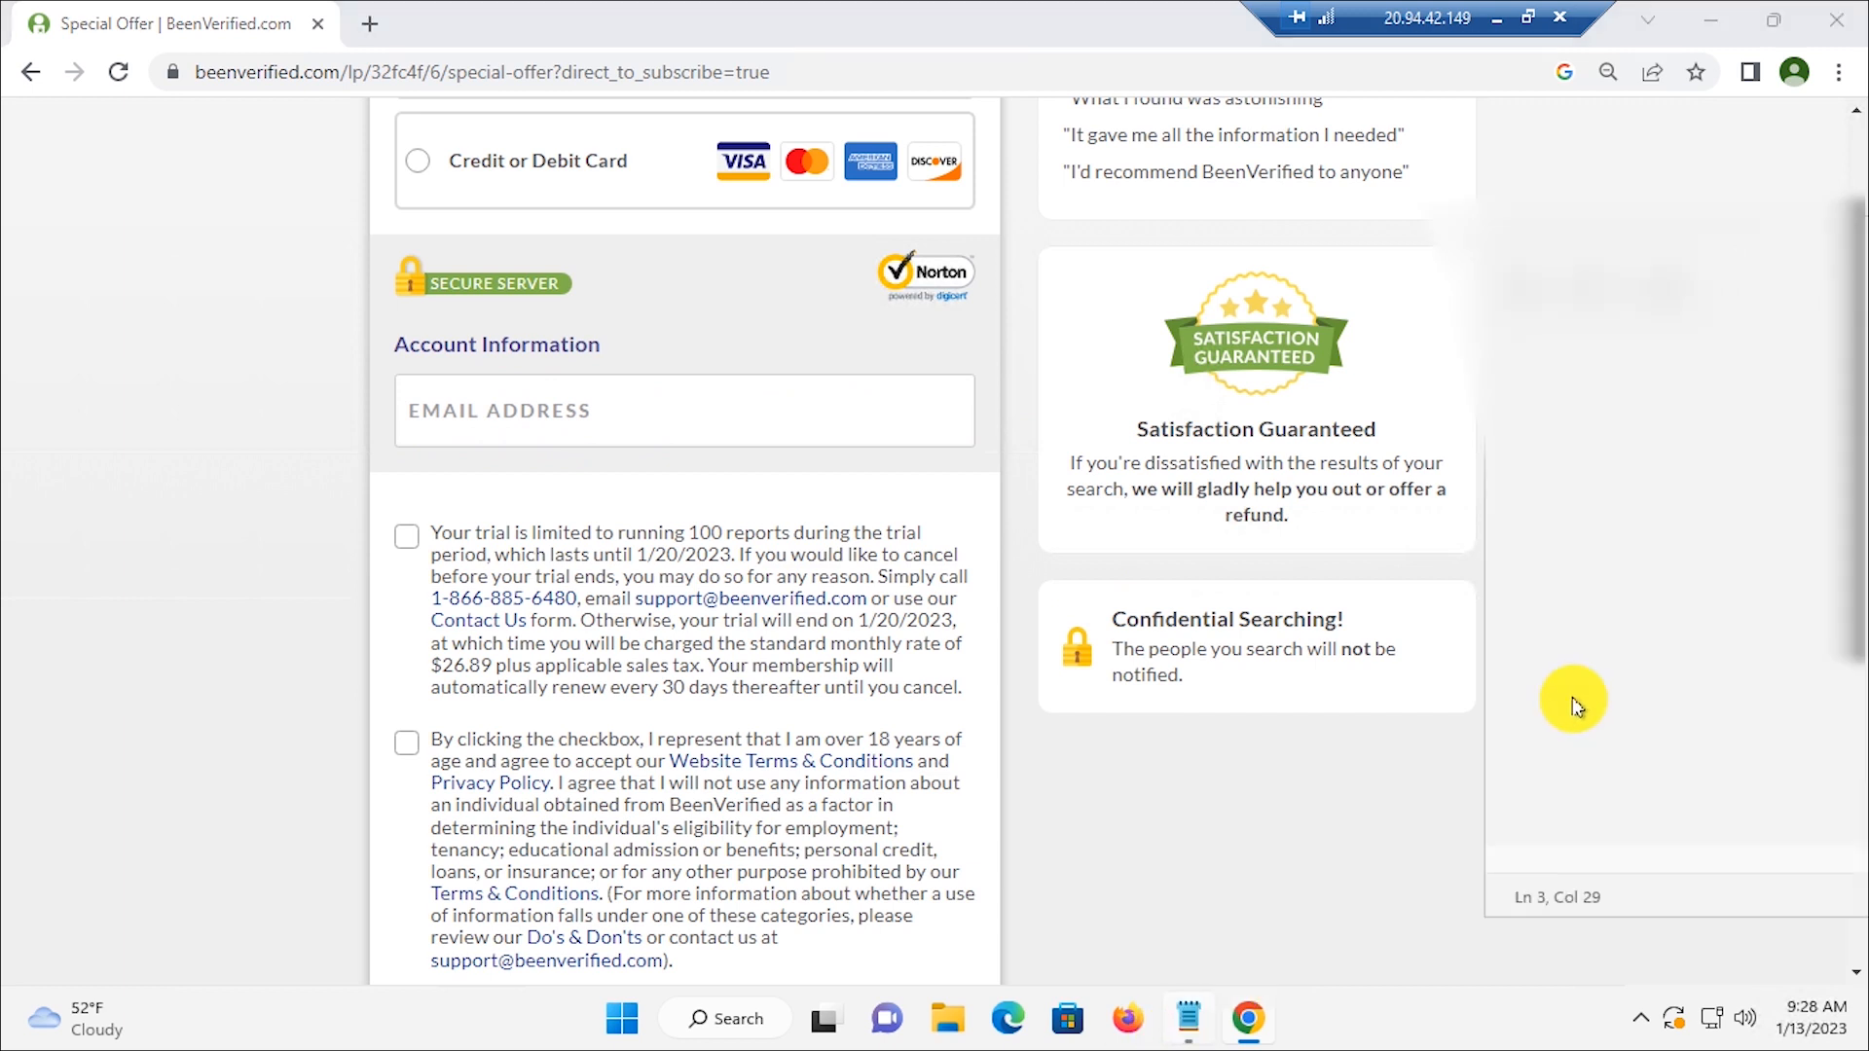
pyautogui.moveTo(1523, 347); pyautogui.dragTo(1761, 348)
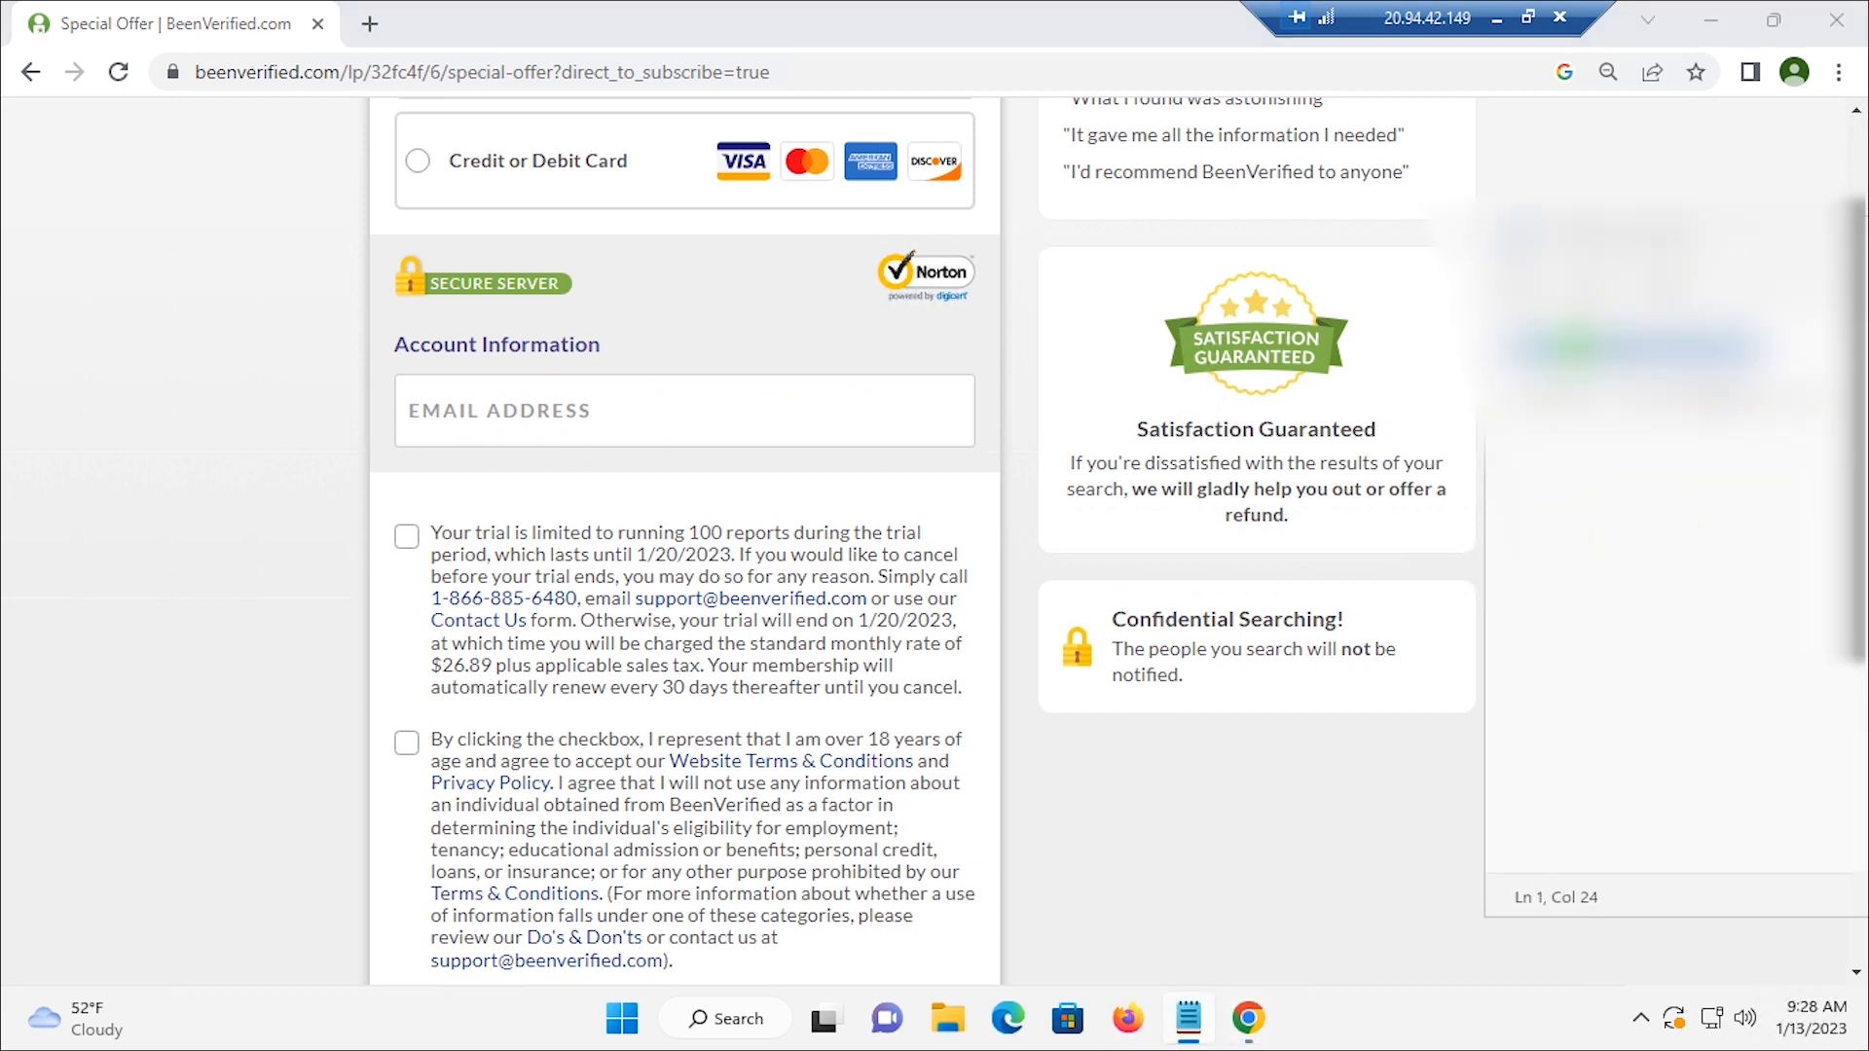
pyautogui.rightClick(1611, 391)
pyautogui.click(1310, 492)
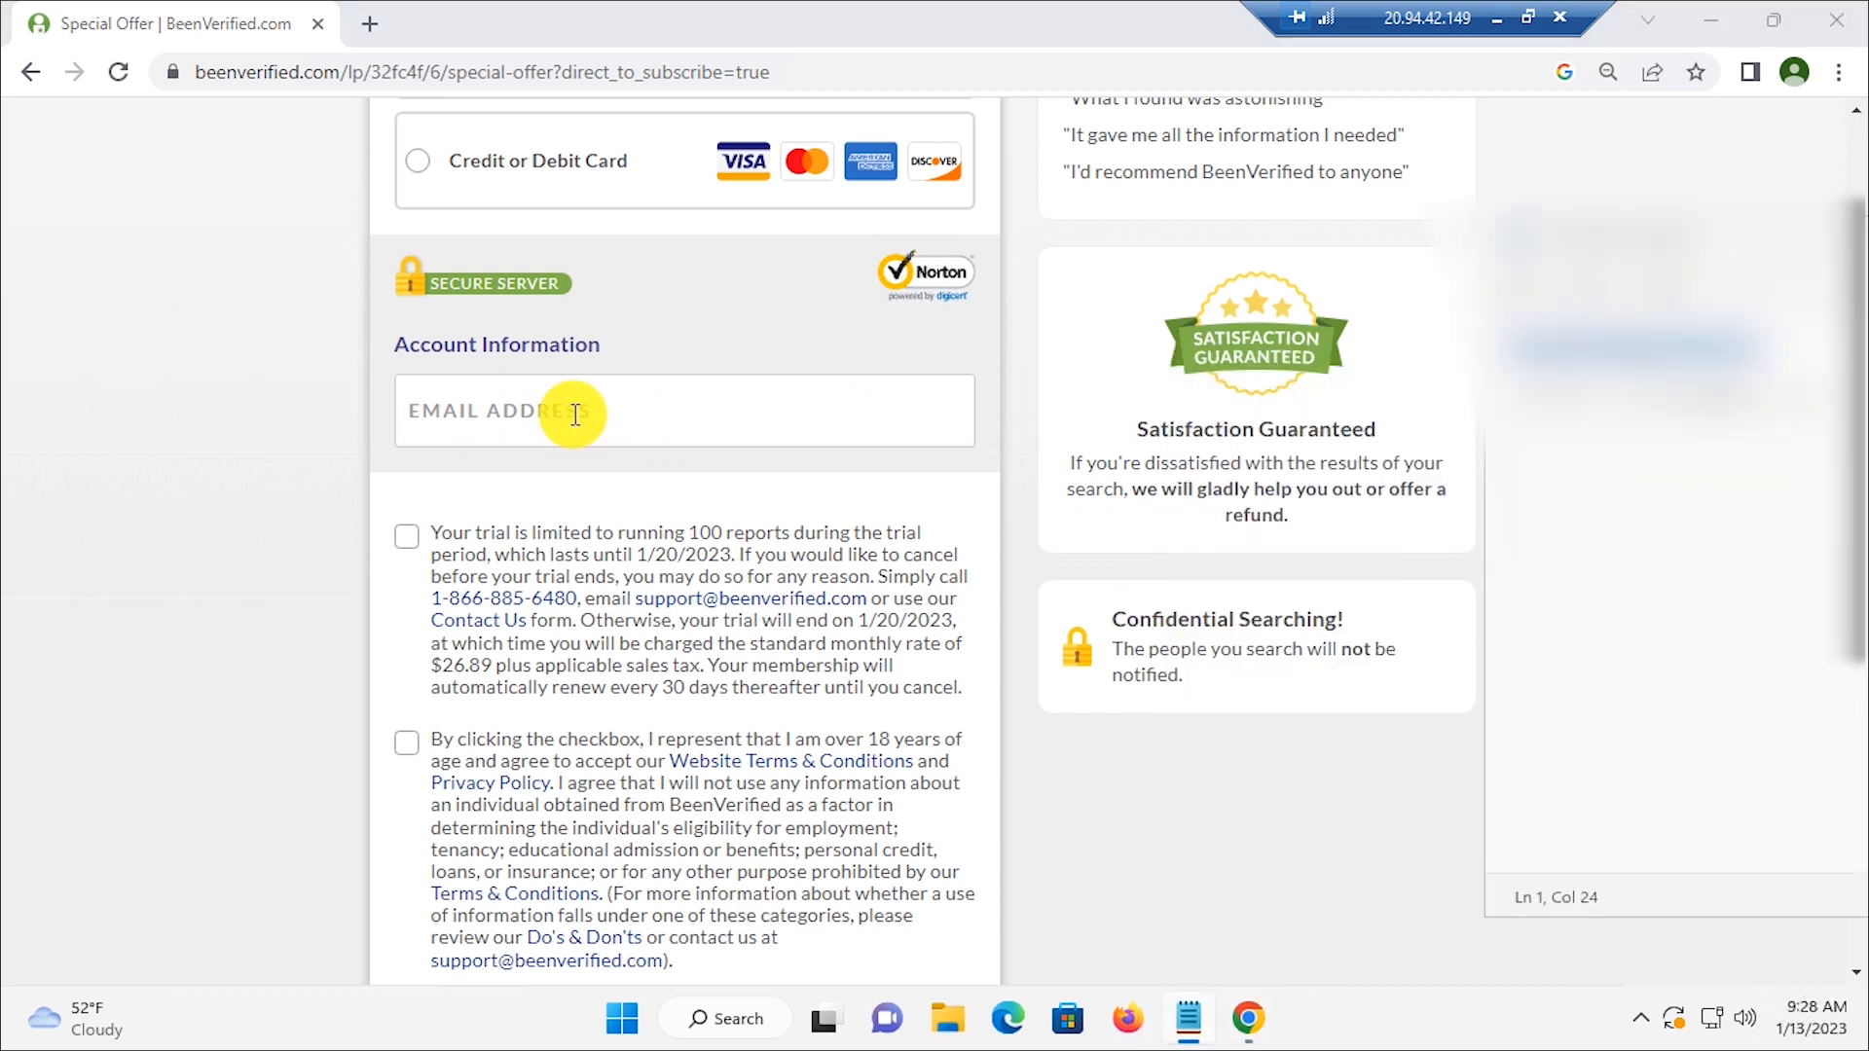
pyautogui.click(574, 415)
pyautogui.hotkey('ctrl', 'v')
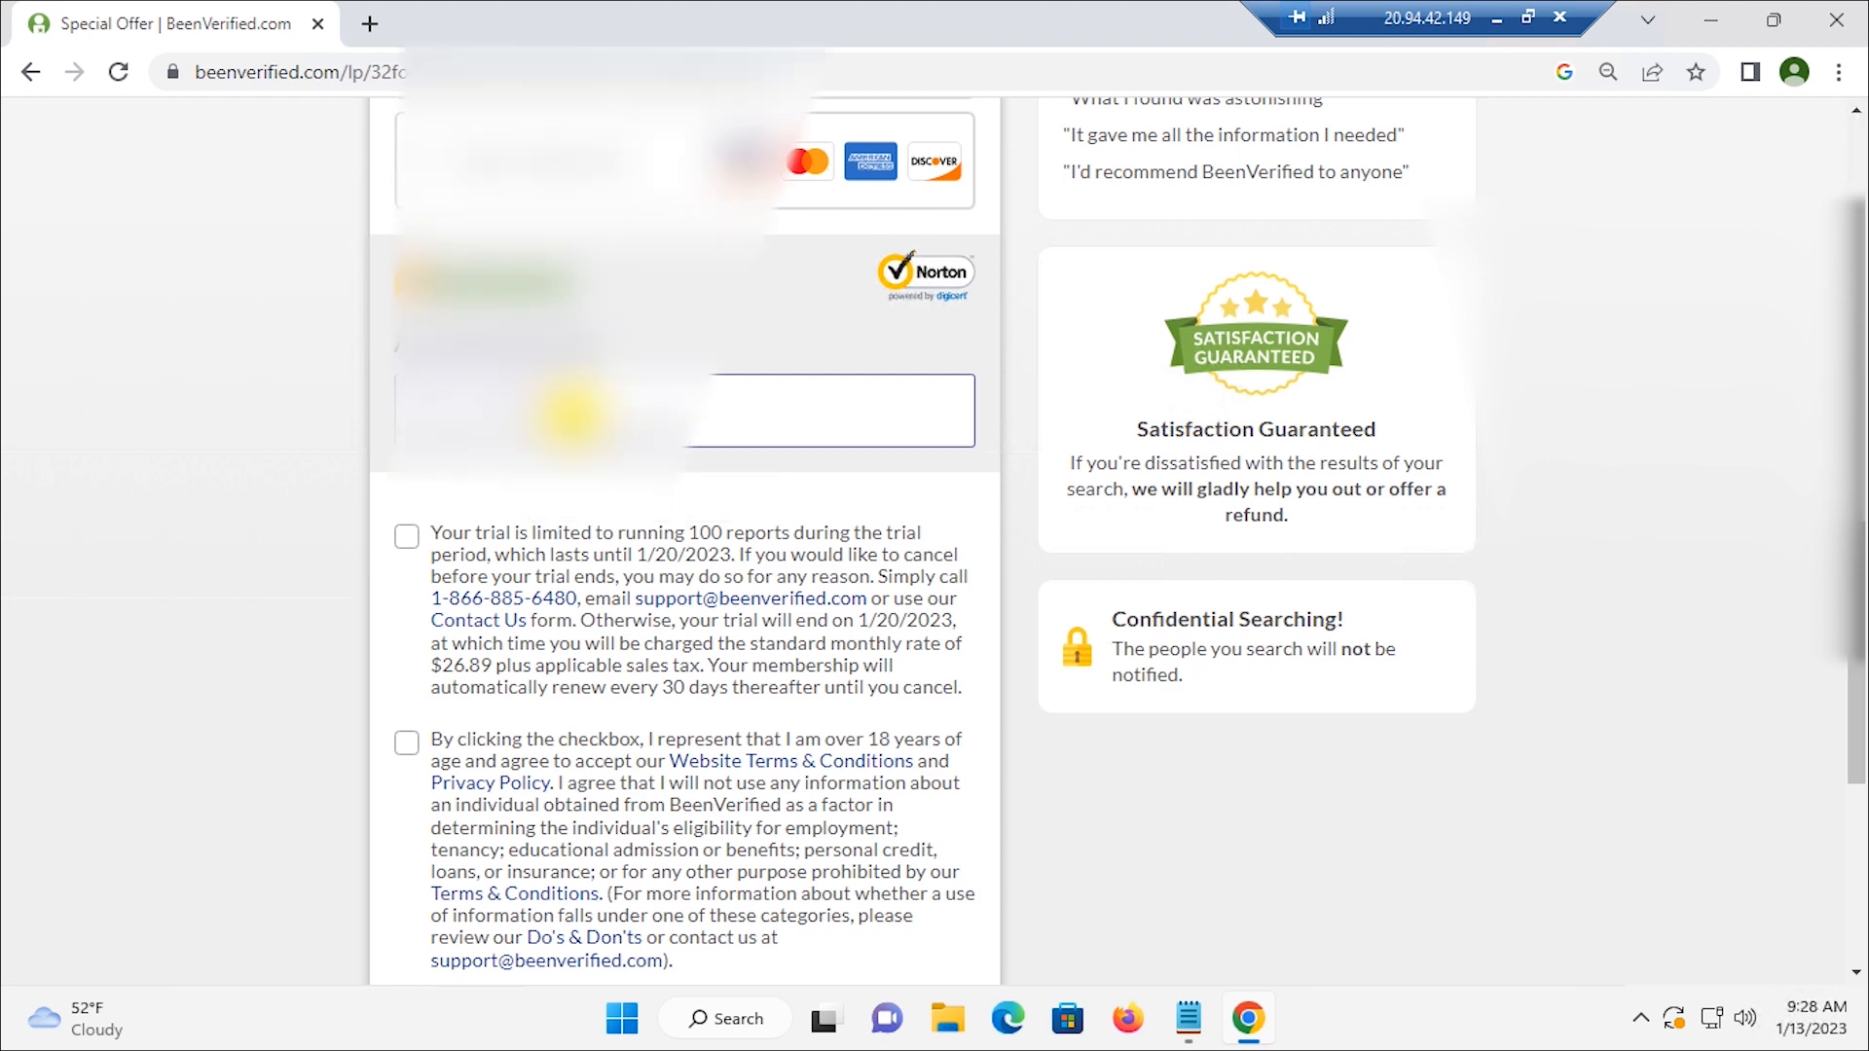
# Step: Accept both the trial billing terms and the age, Terms & Conditions and Privacy Policy statement
pyautogui.click(405, 536)
pyautogui.click(404, 750)
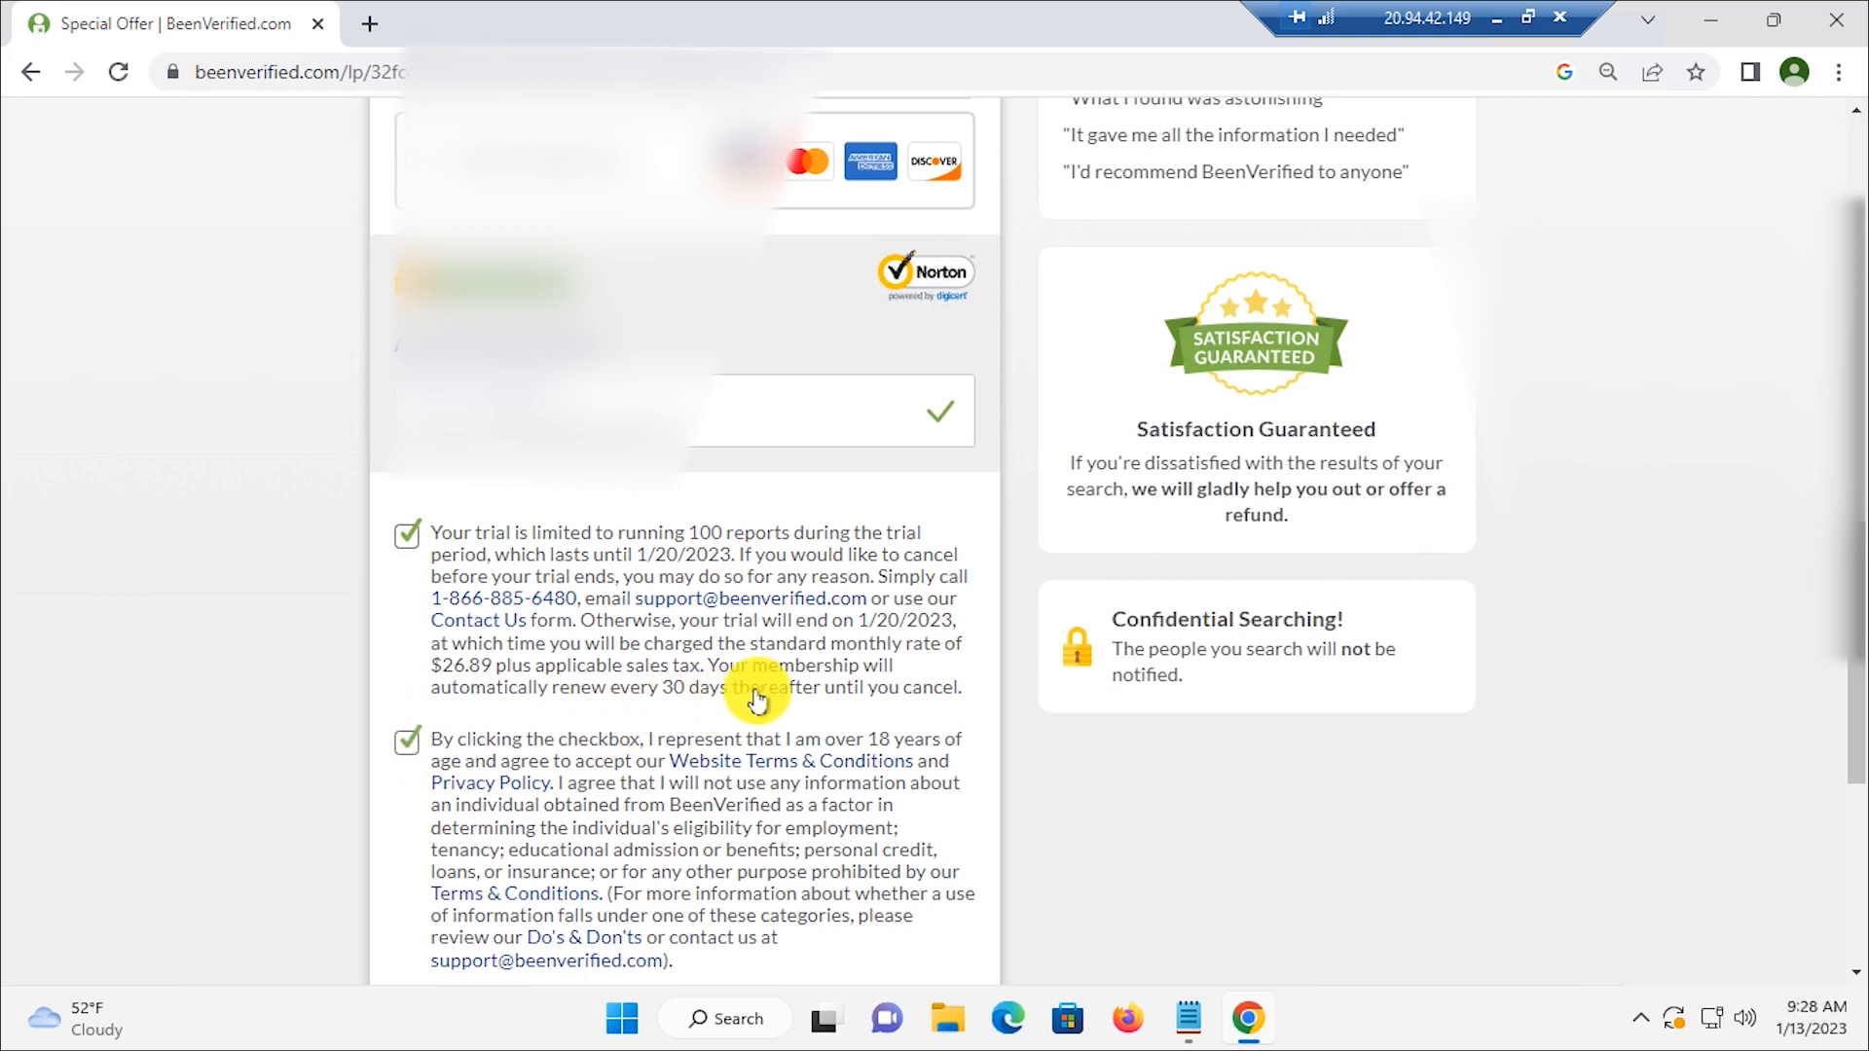
pyautogui.scroll(-3, 768, 699)
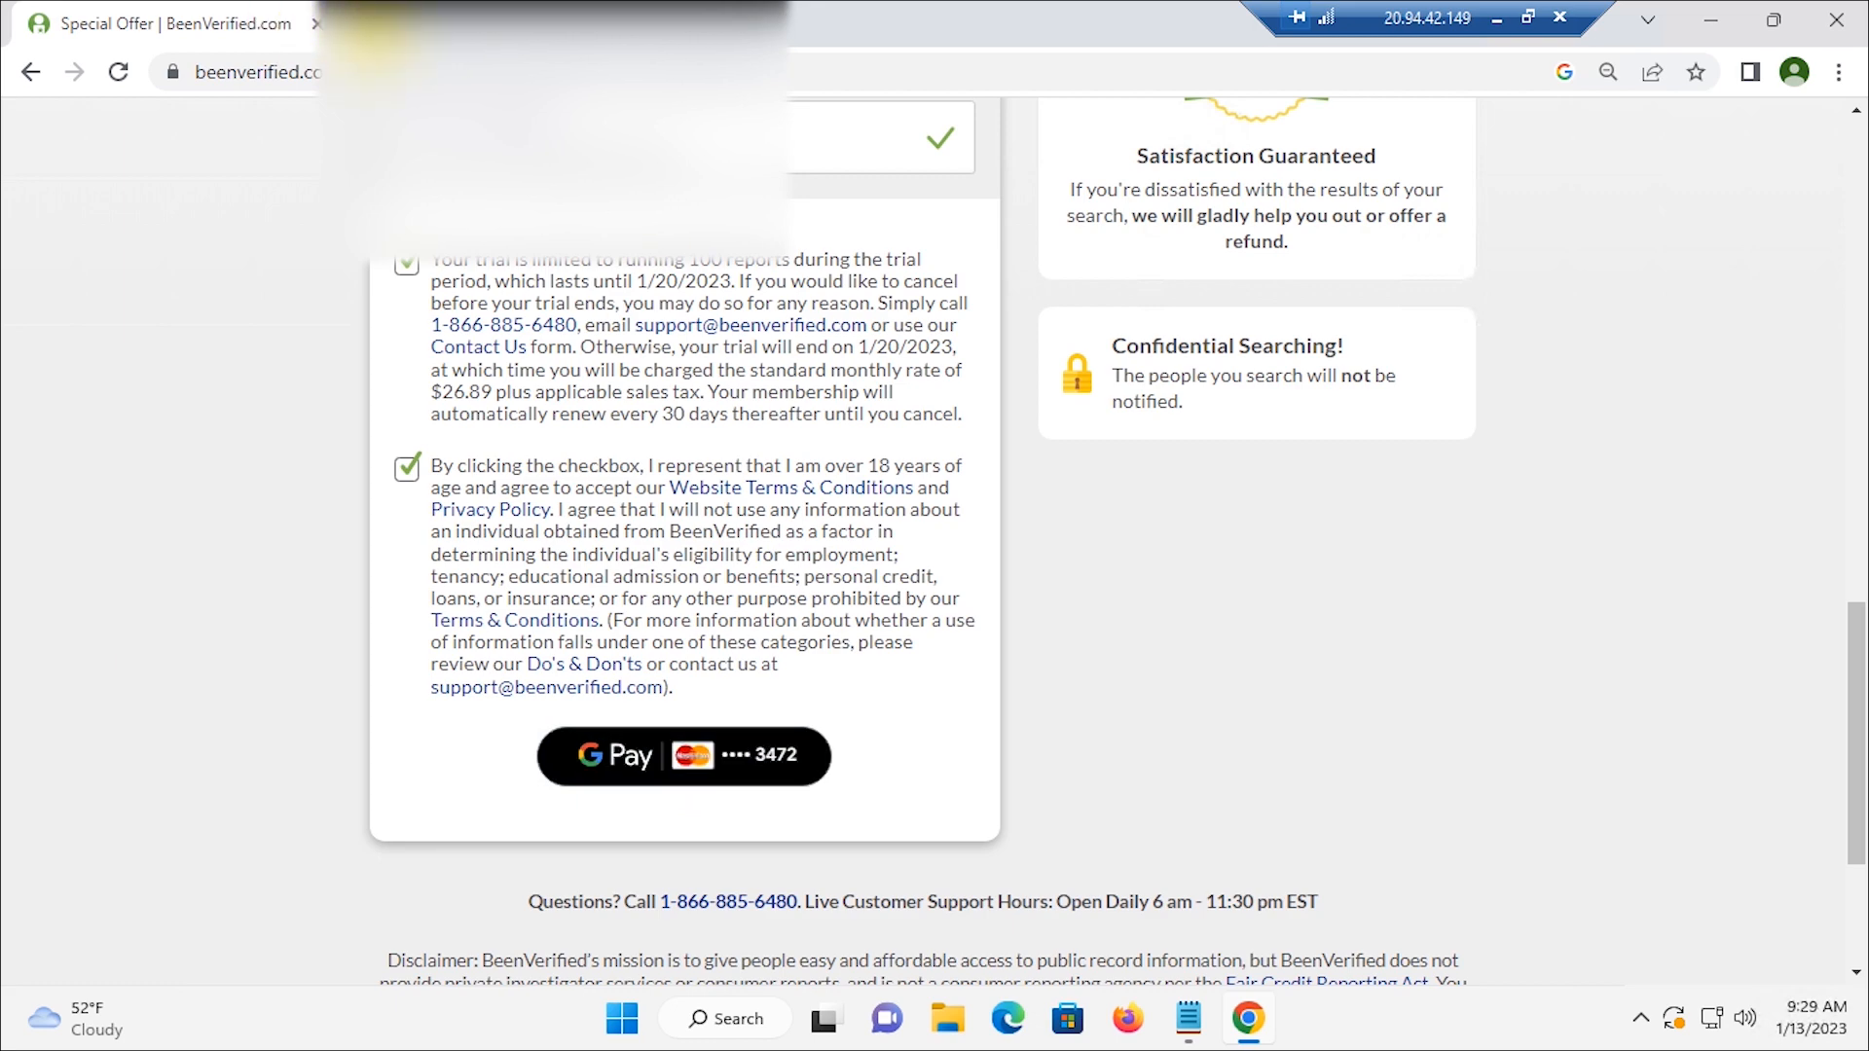
# Step: Open Google Pay in a new browser tab and check its saved payment methods
pyautogui.click(369, 27)
pyautogui.click(302, 72)
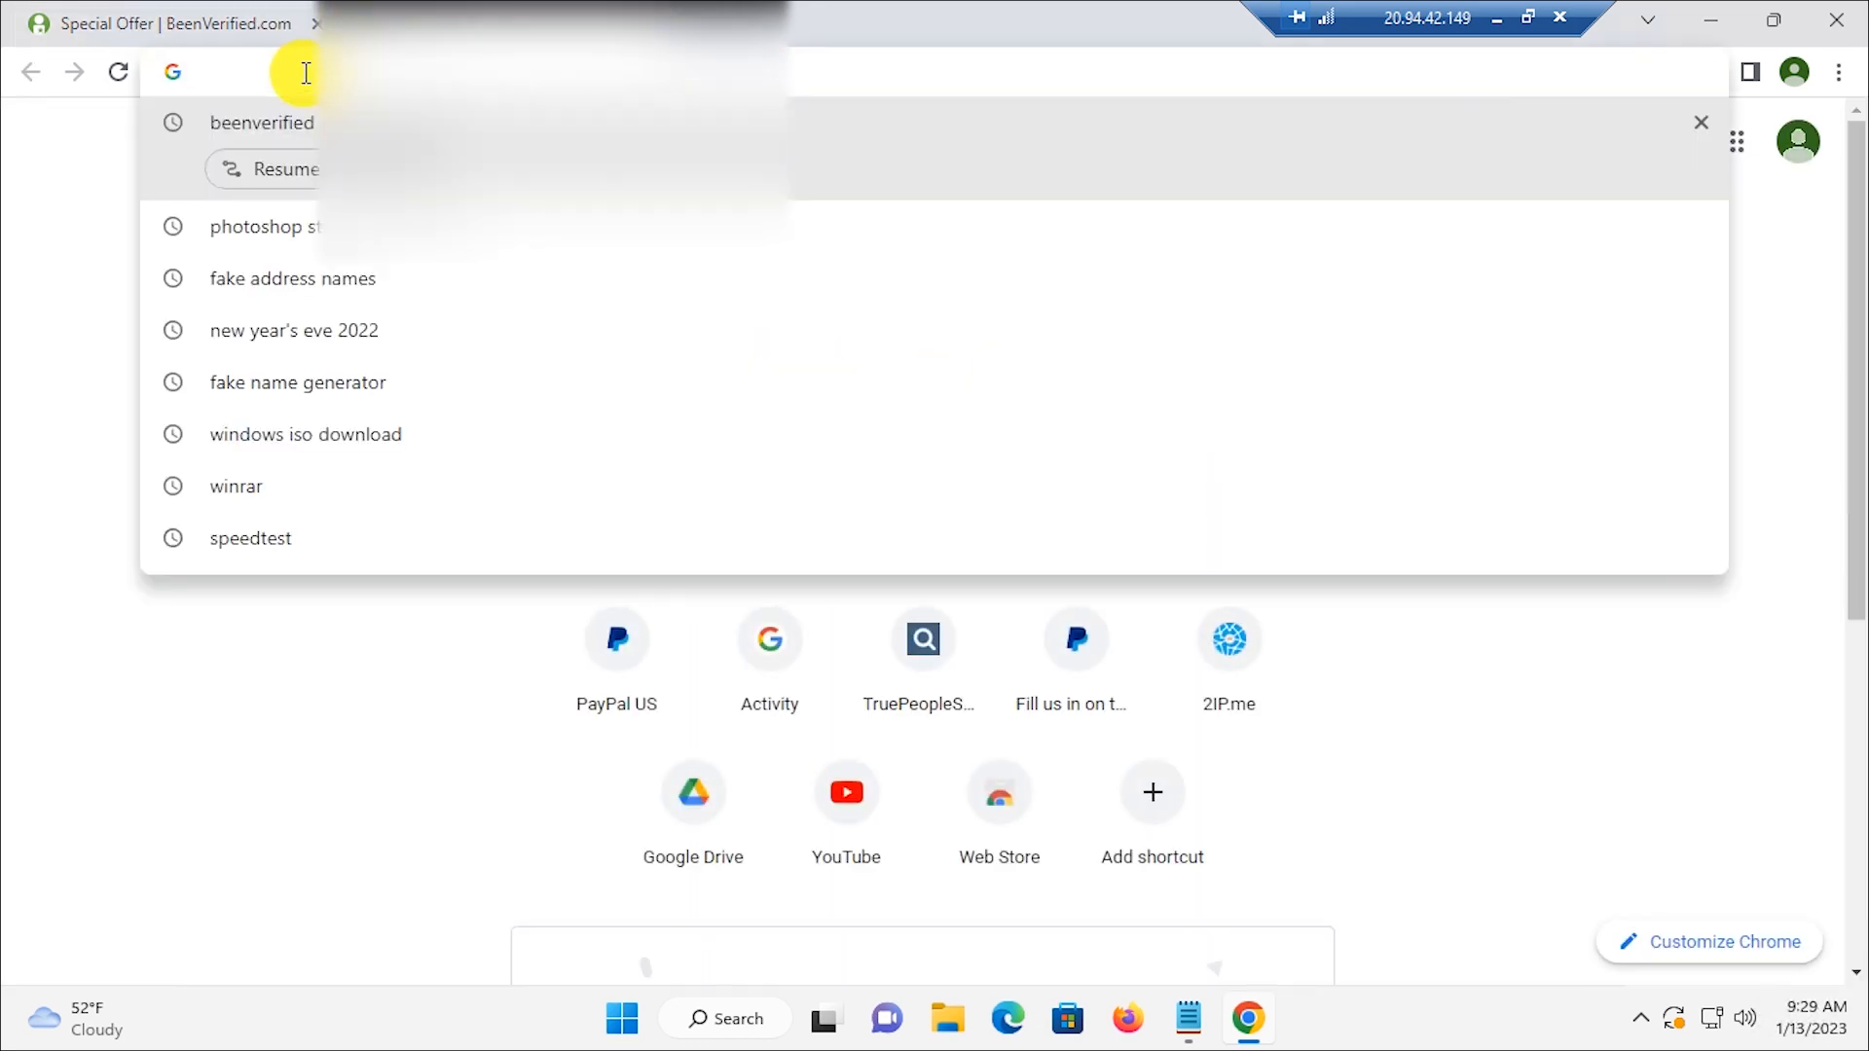
pyautogui.write('gpa')
pyautogui.hotkey('ctrl', 'a')
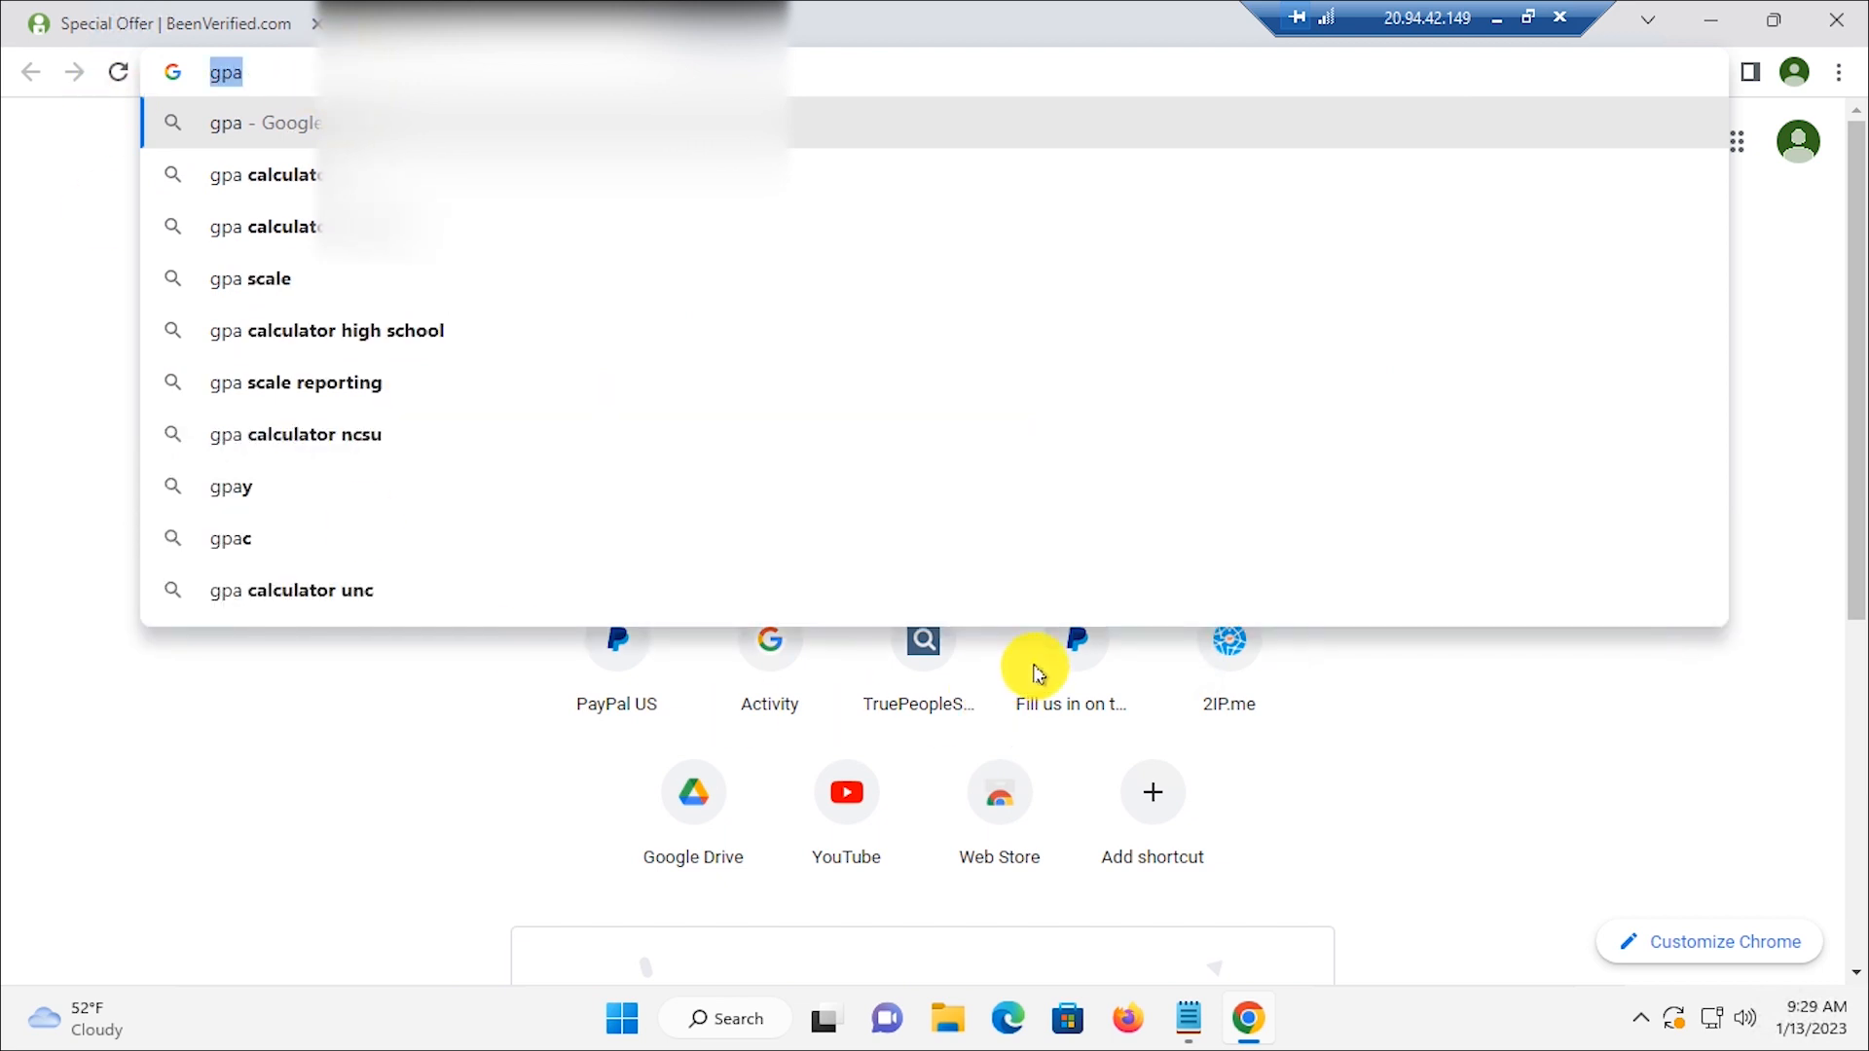
pyautogui.click(737, 697)
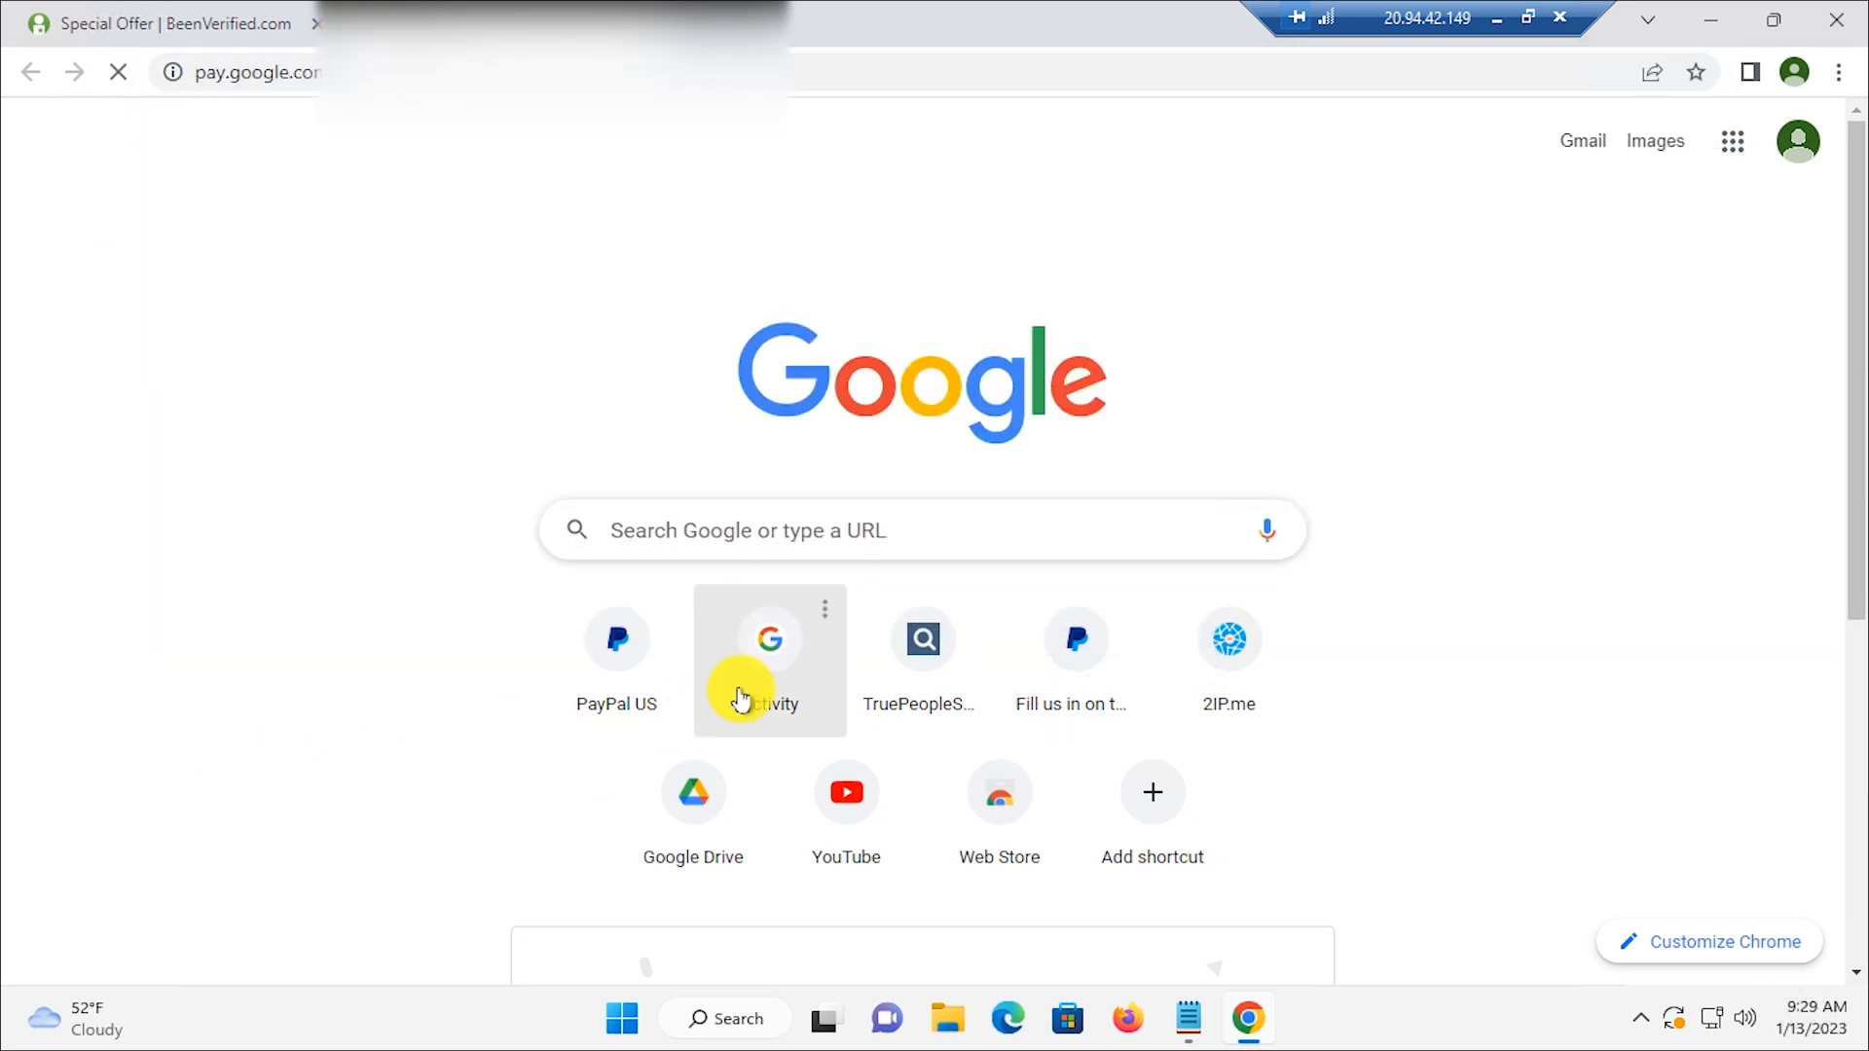
pyautogui.click(729, 279)
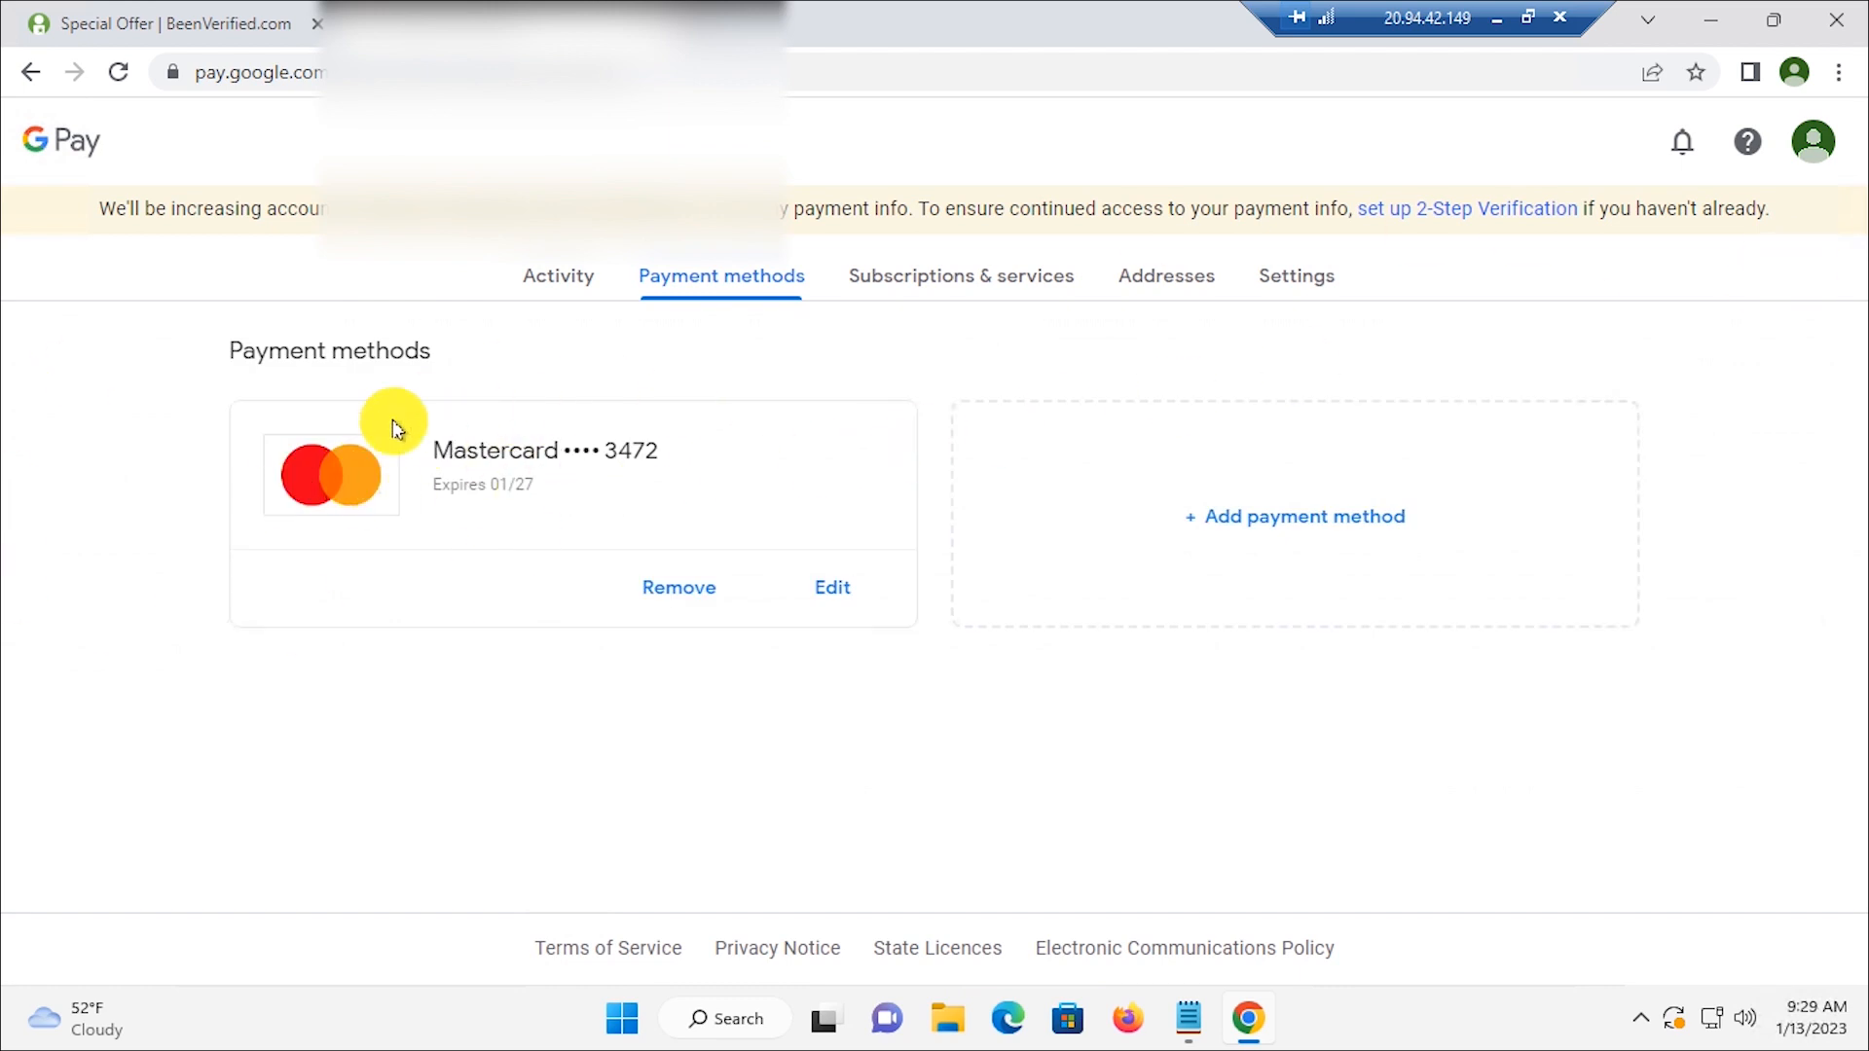
# Step: Return to the BeenVerified special offer and pay for the trial through Google Pay with the saved Mastercard
pyautogui.click(113, 13)
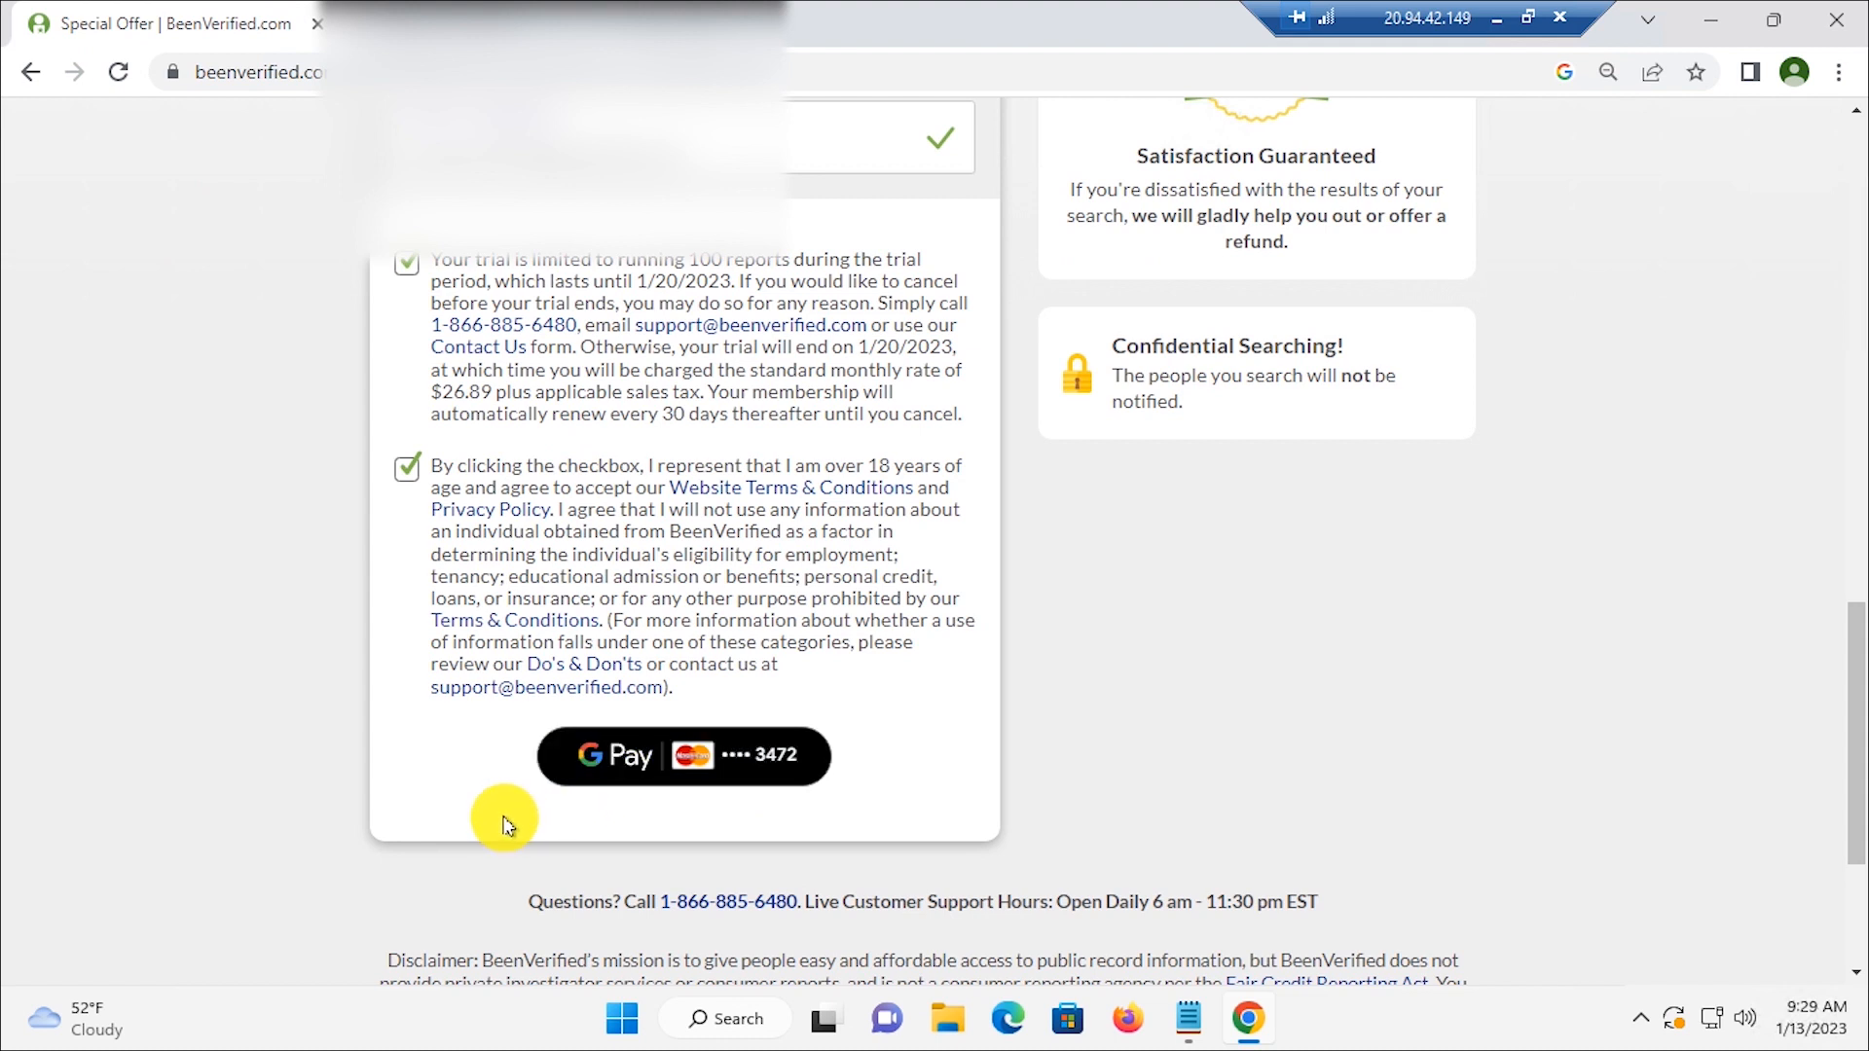
pyautogui.click(706, 772)
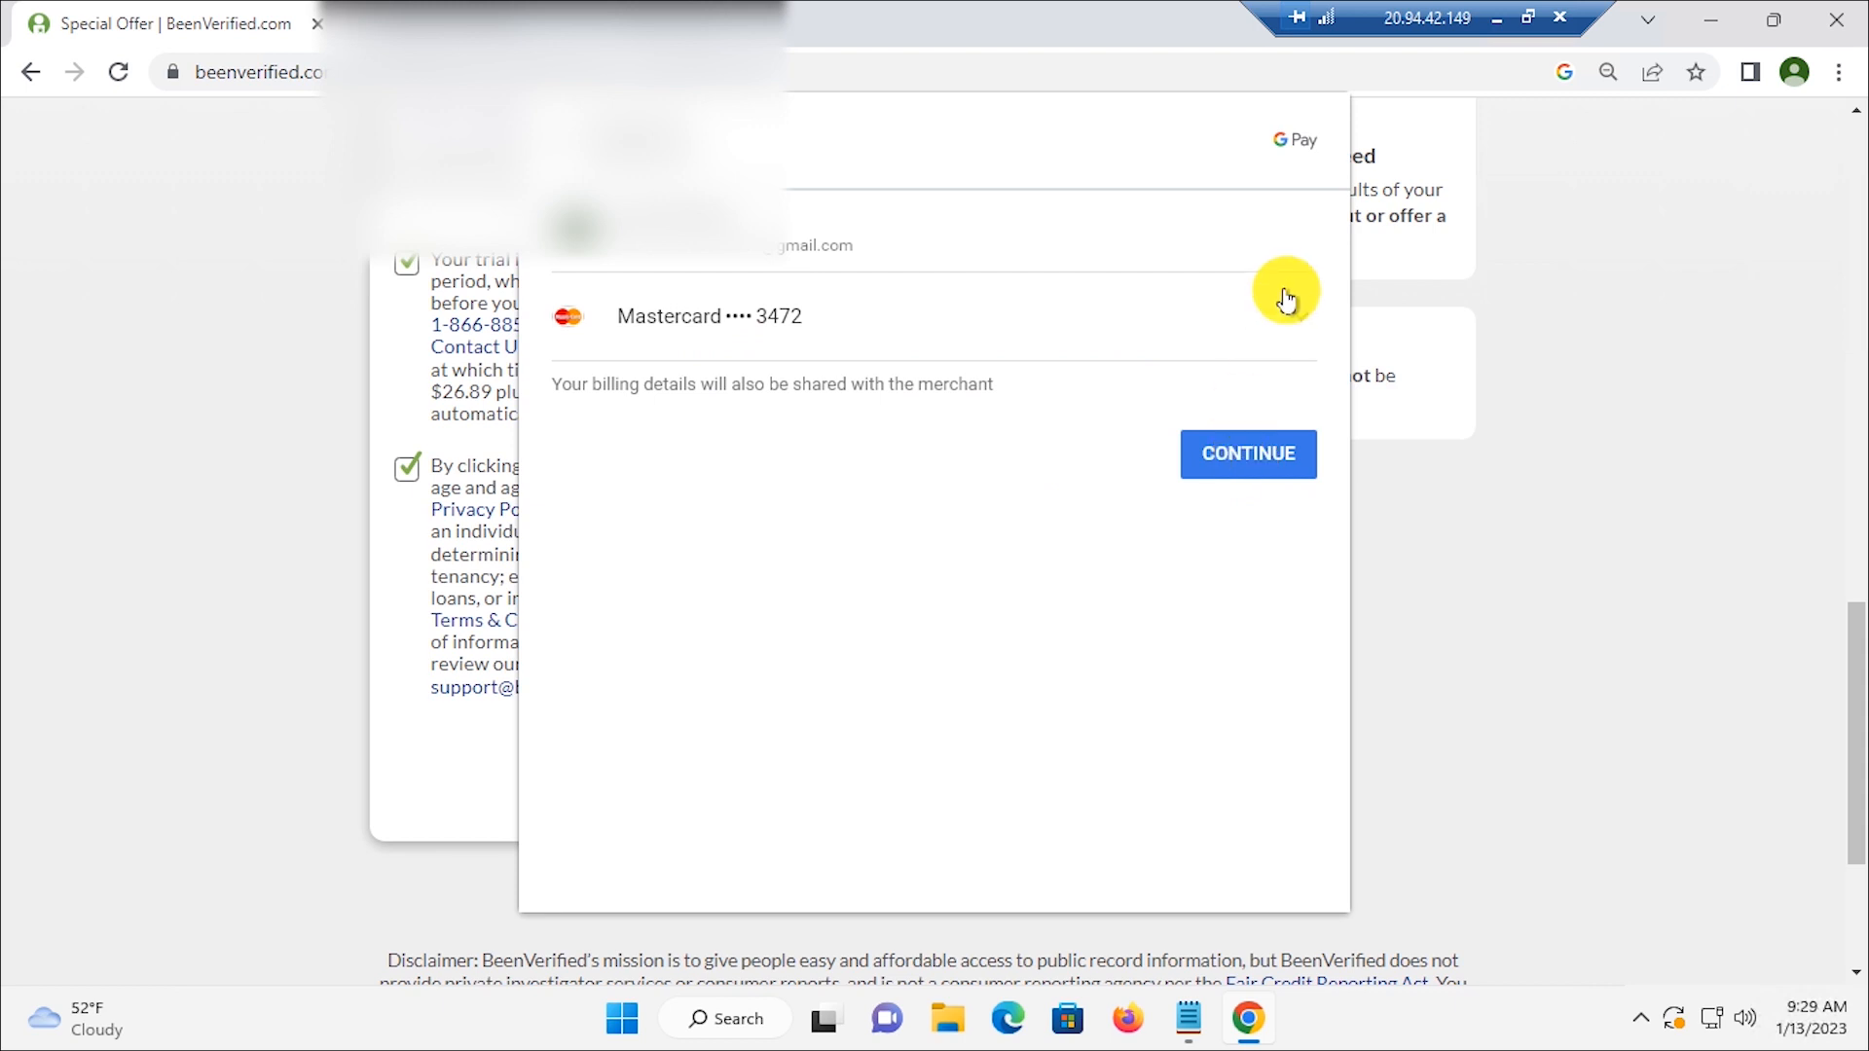
pyautogui.click(1241, 456)
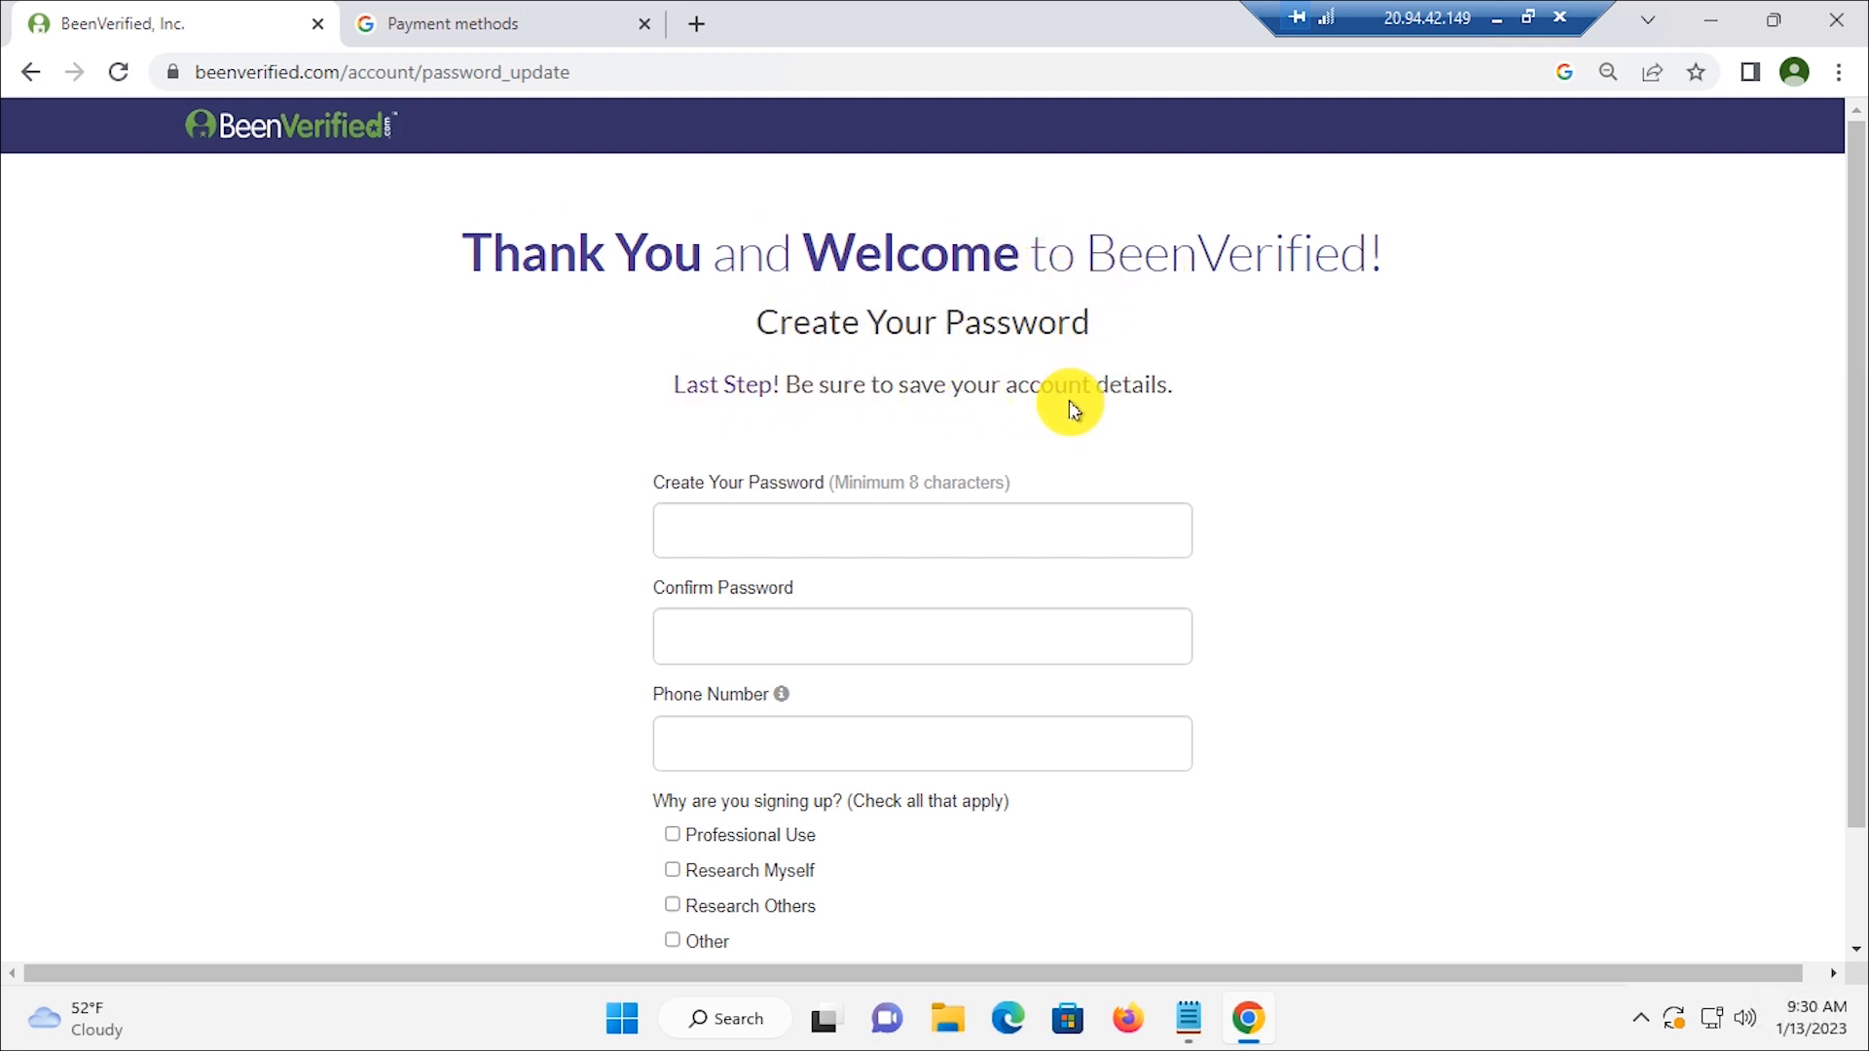
# Step: Copy the account password from the Notepad notes and enter it in both Create Your Password and Confirm Password
pyautogui.scroll(-1, 710, 501)
pyautogui.scroll(1, 744, 504)
pyautogui.scroll(-1, 742, 506)
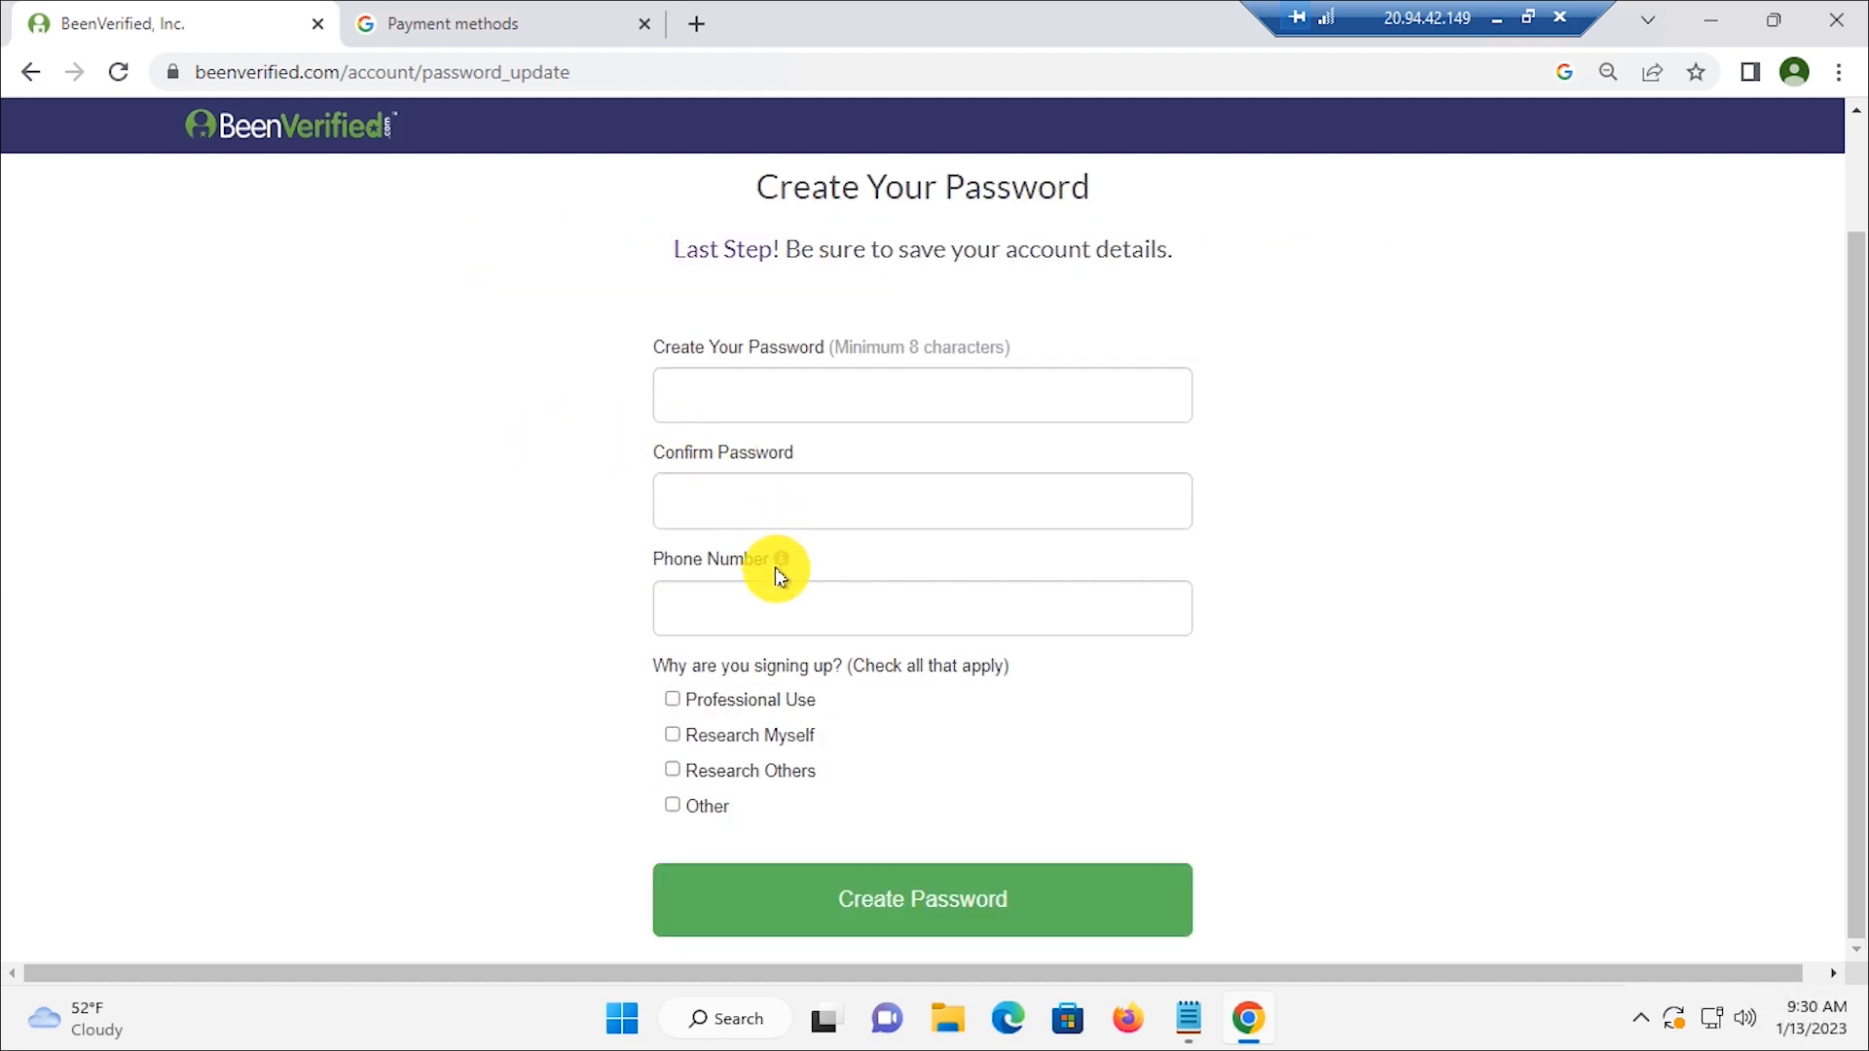
pyautogui.click(1189, 1016)
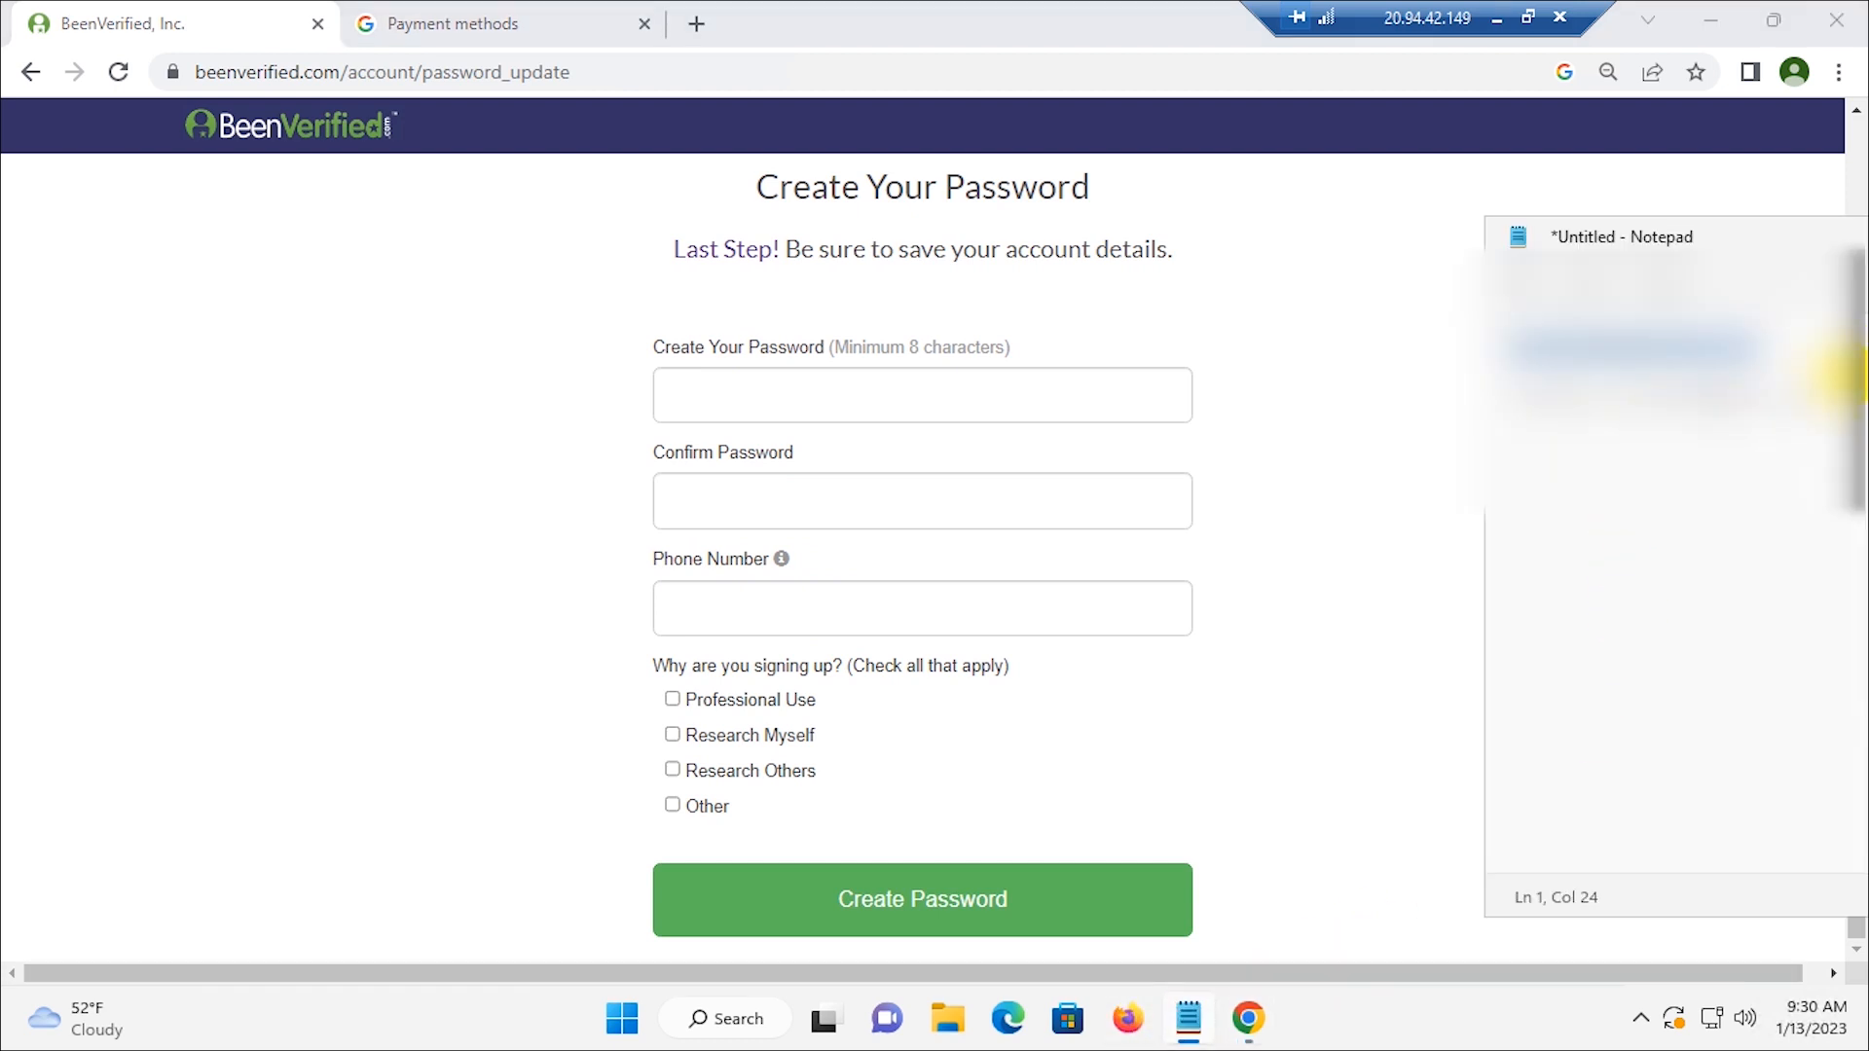
pyautogui.click(1818, 395)
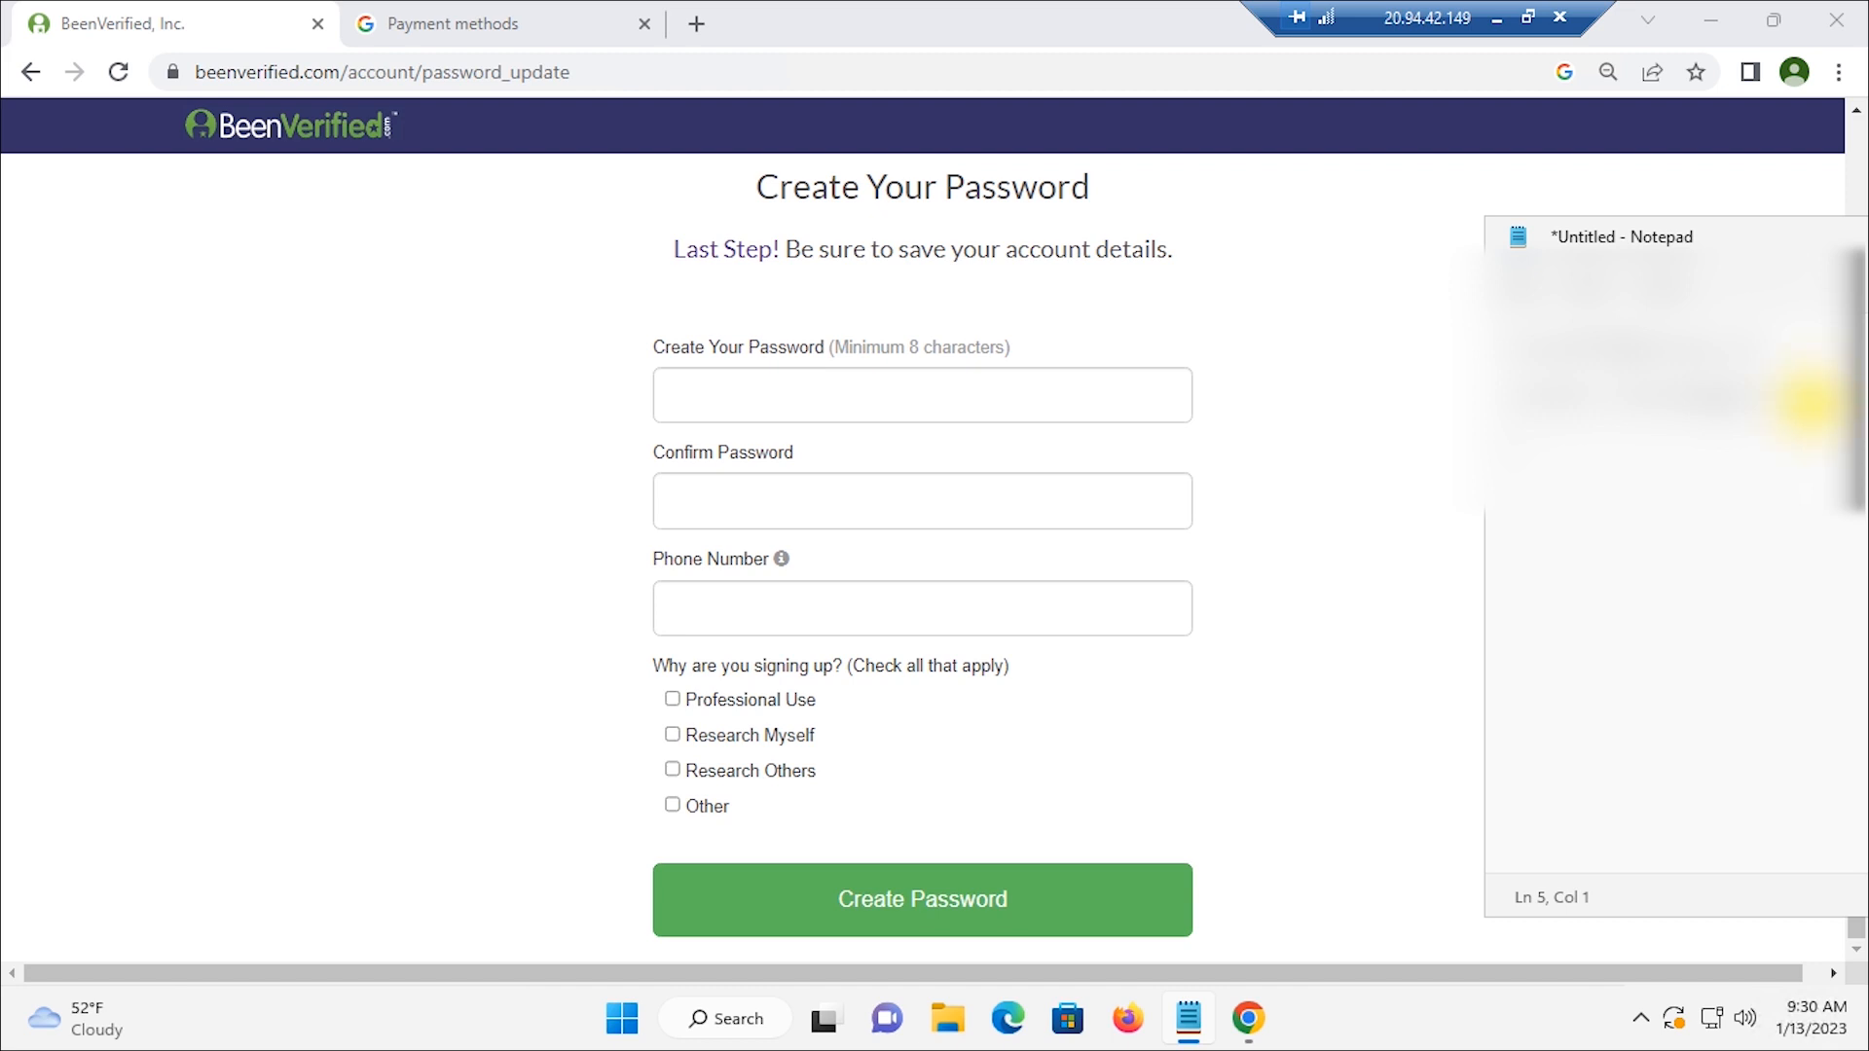
pyautogui.click(730, 376)
pyautogui.hotkey('ctrl', 'v')
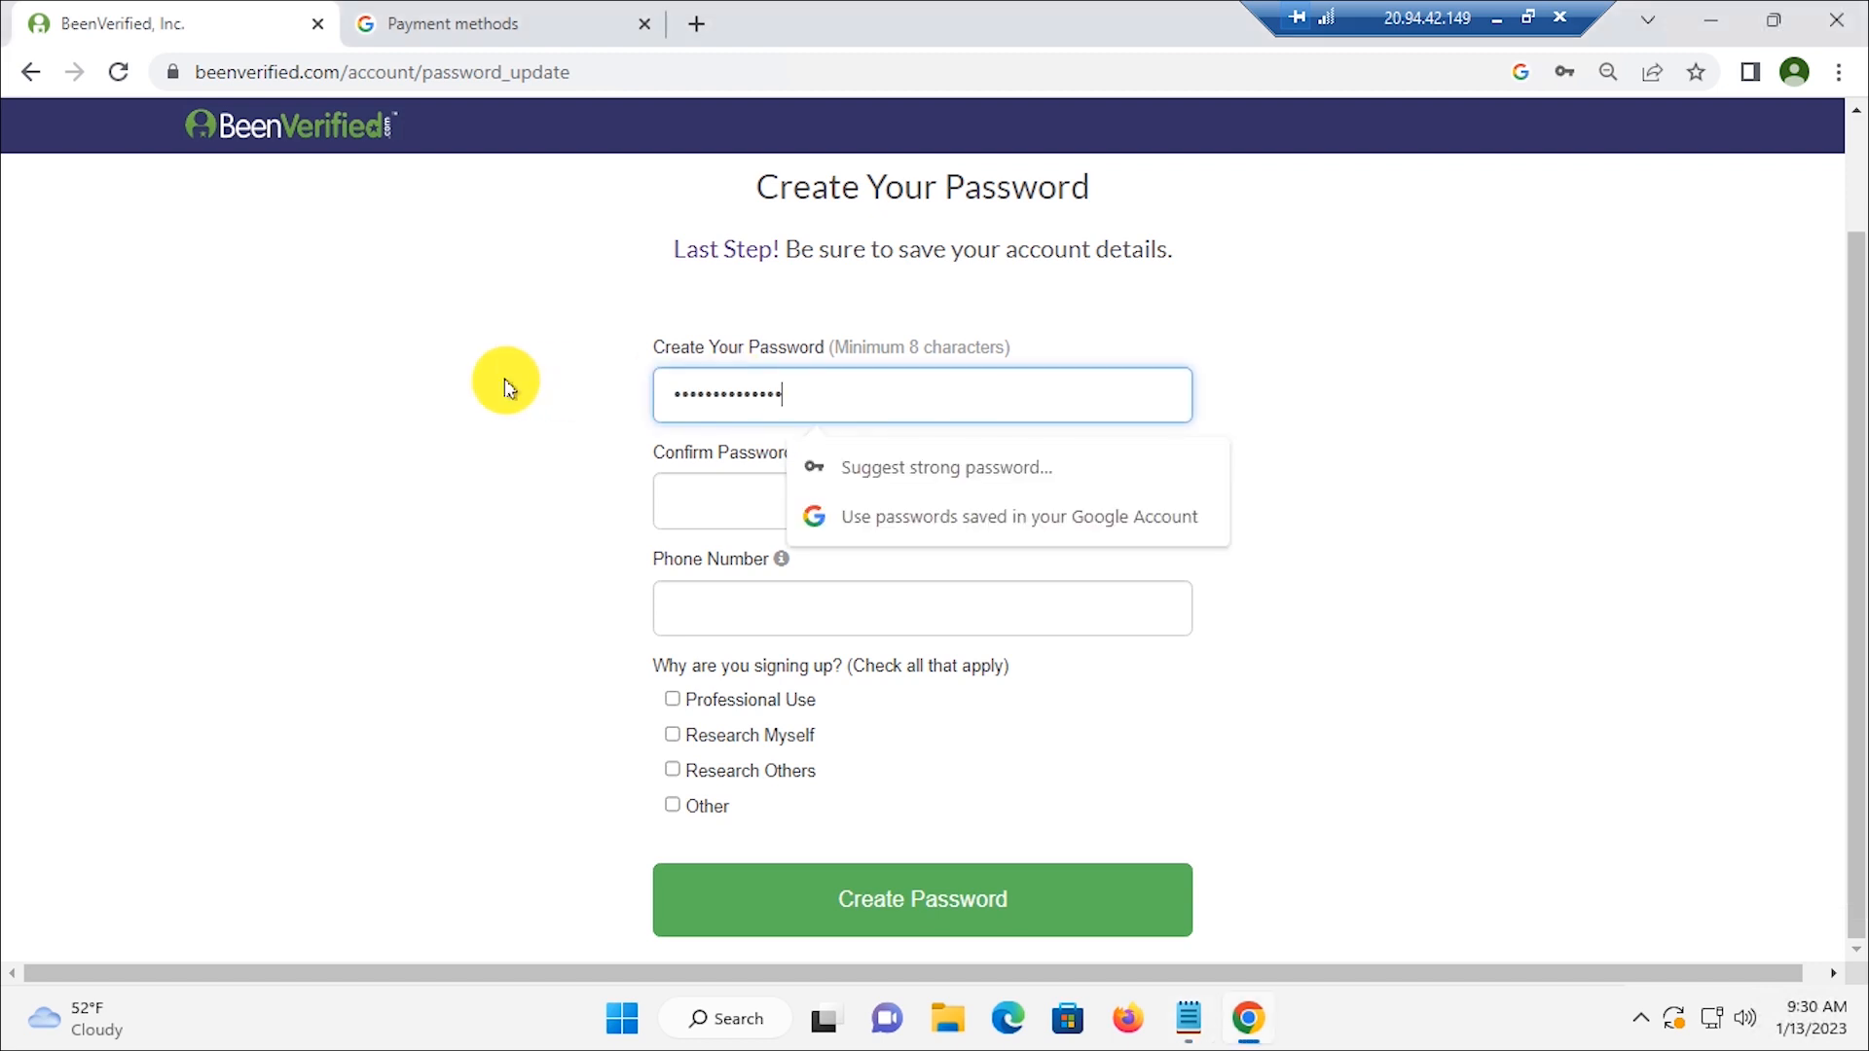
pyautogui.click(711, 511)
pyautogui.hotkey('ctrl', 'v')
# Step: Enter the phone number with Research Myself and Research Others as sign-up reasons, then create the password and save it in the browser
pyautogui.click(785, 615)
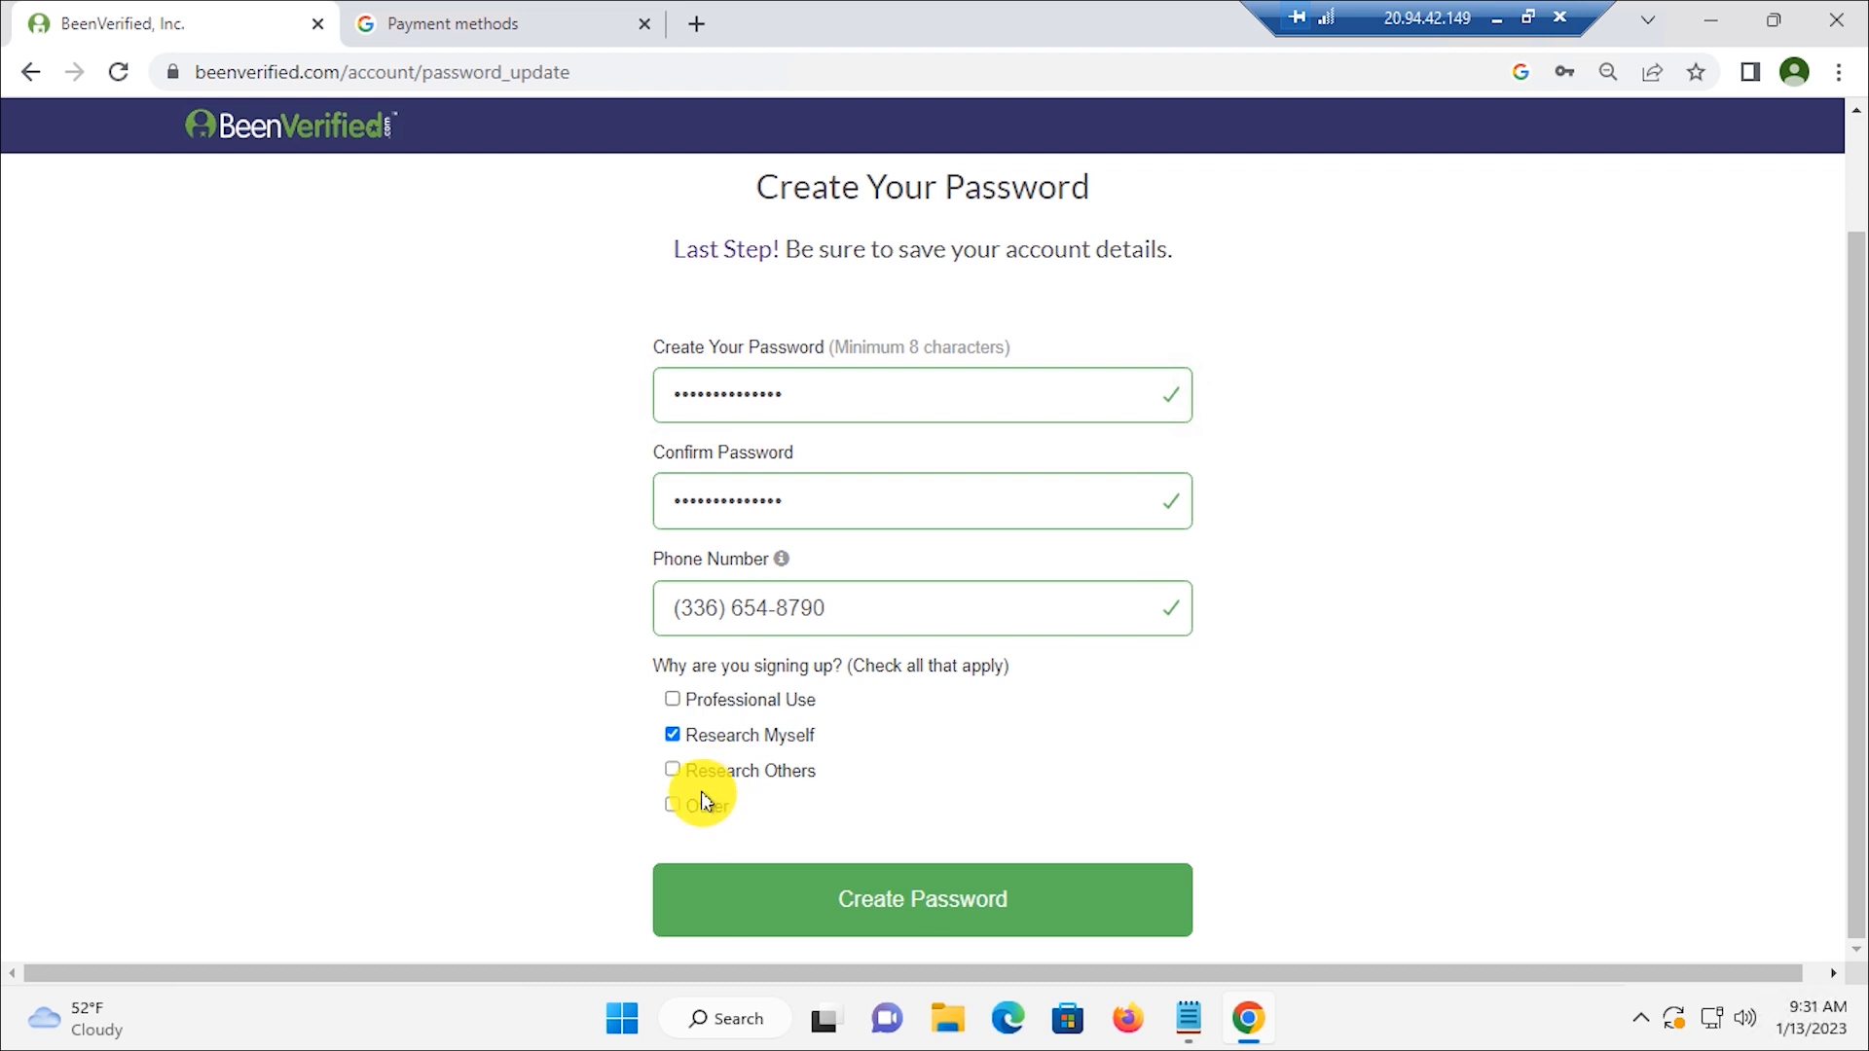
pyautogui.click(775, 776)
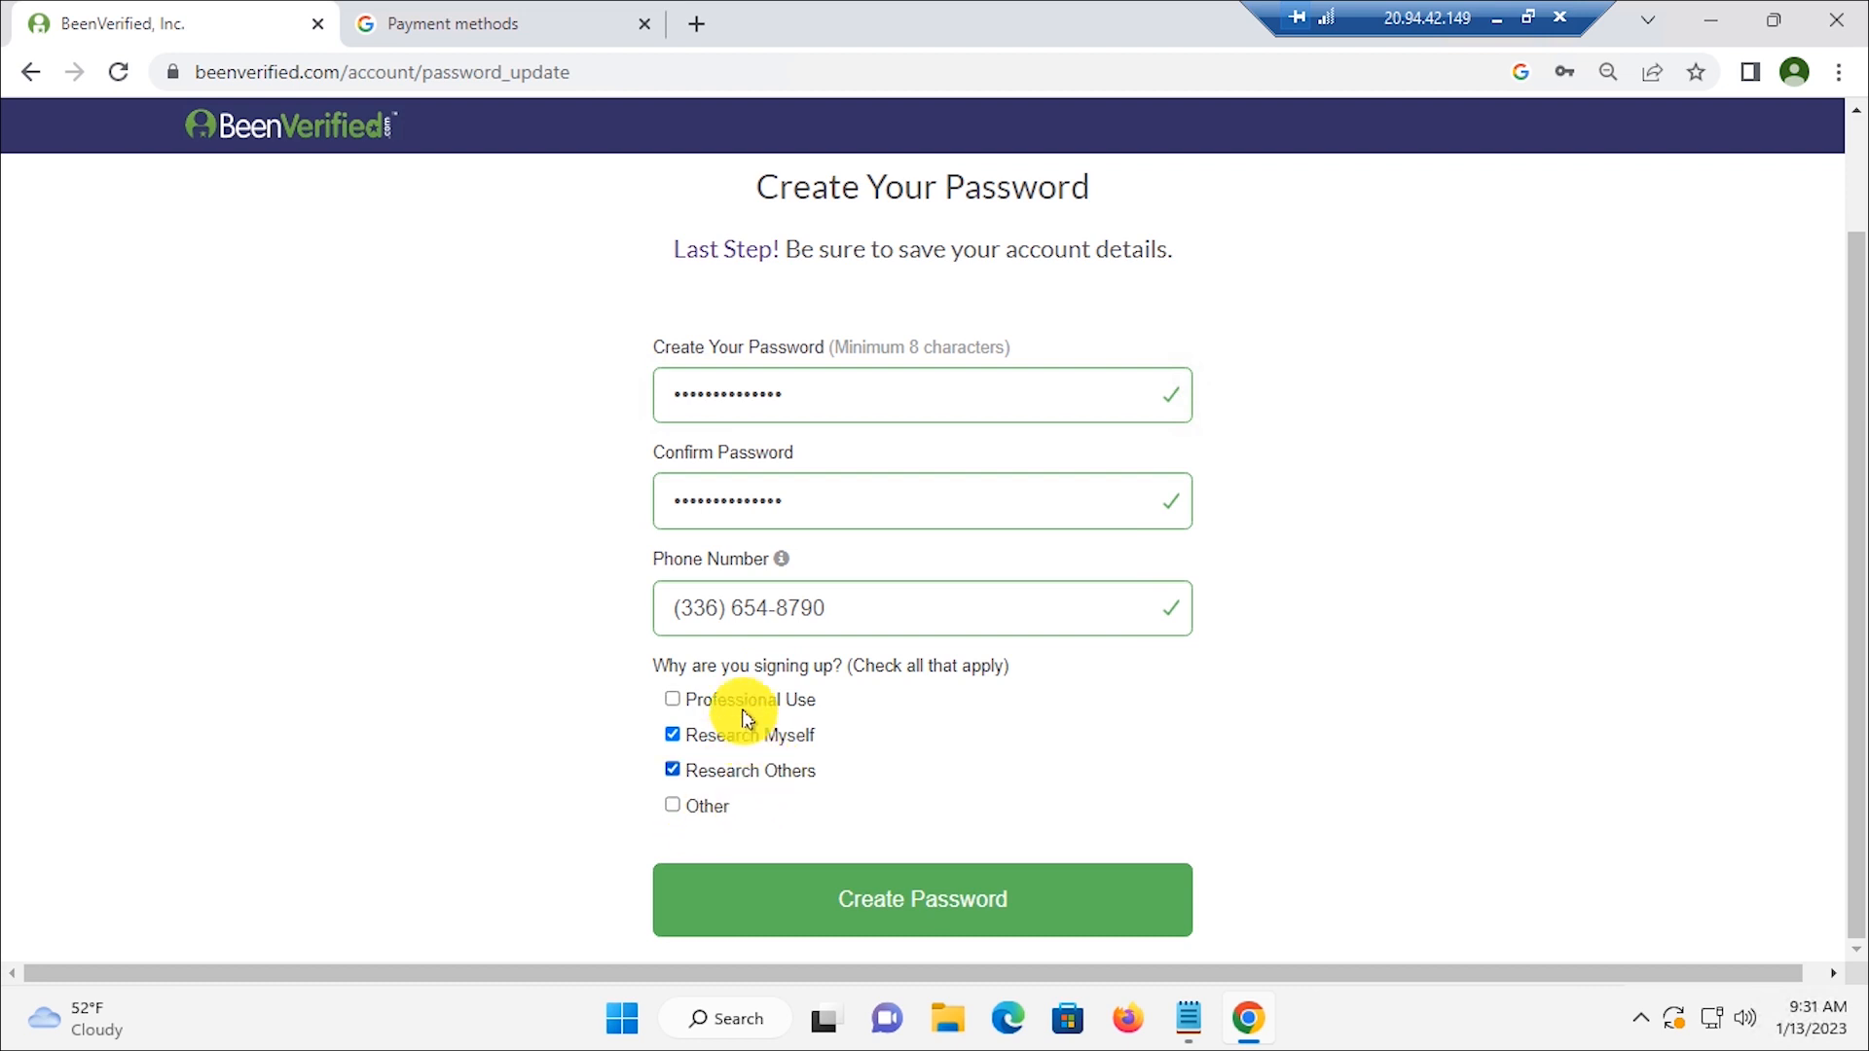
pyautogui.click(855, 900)
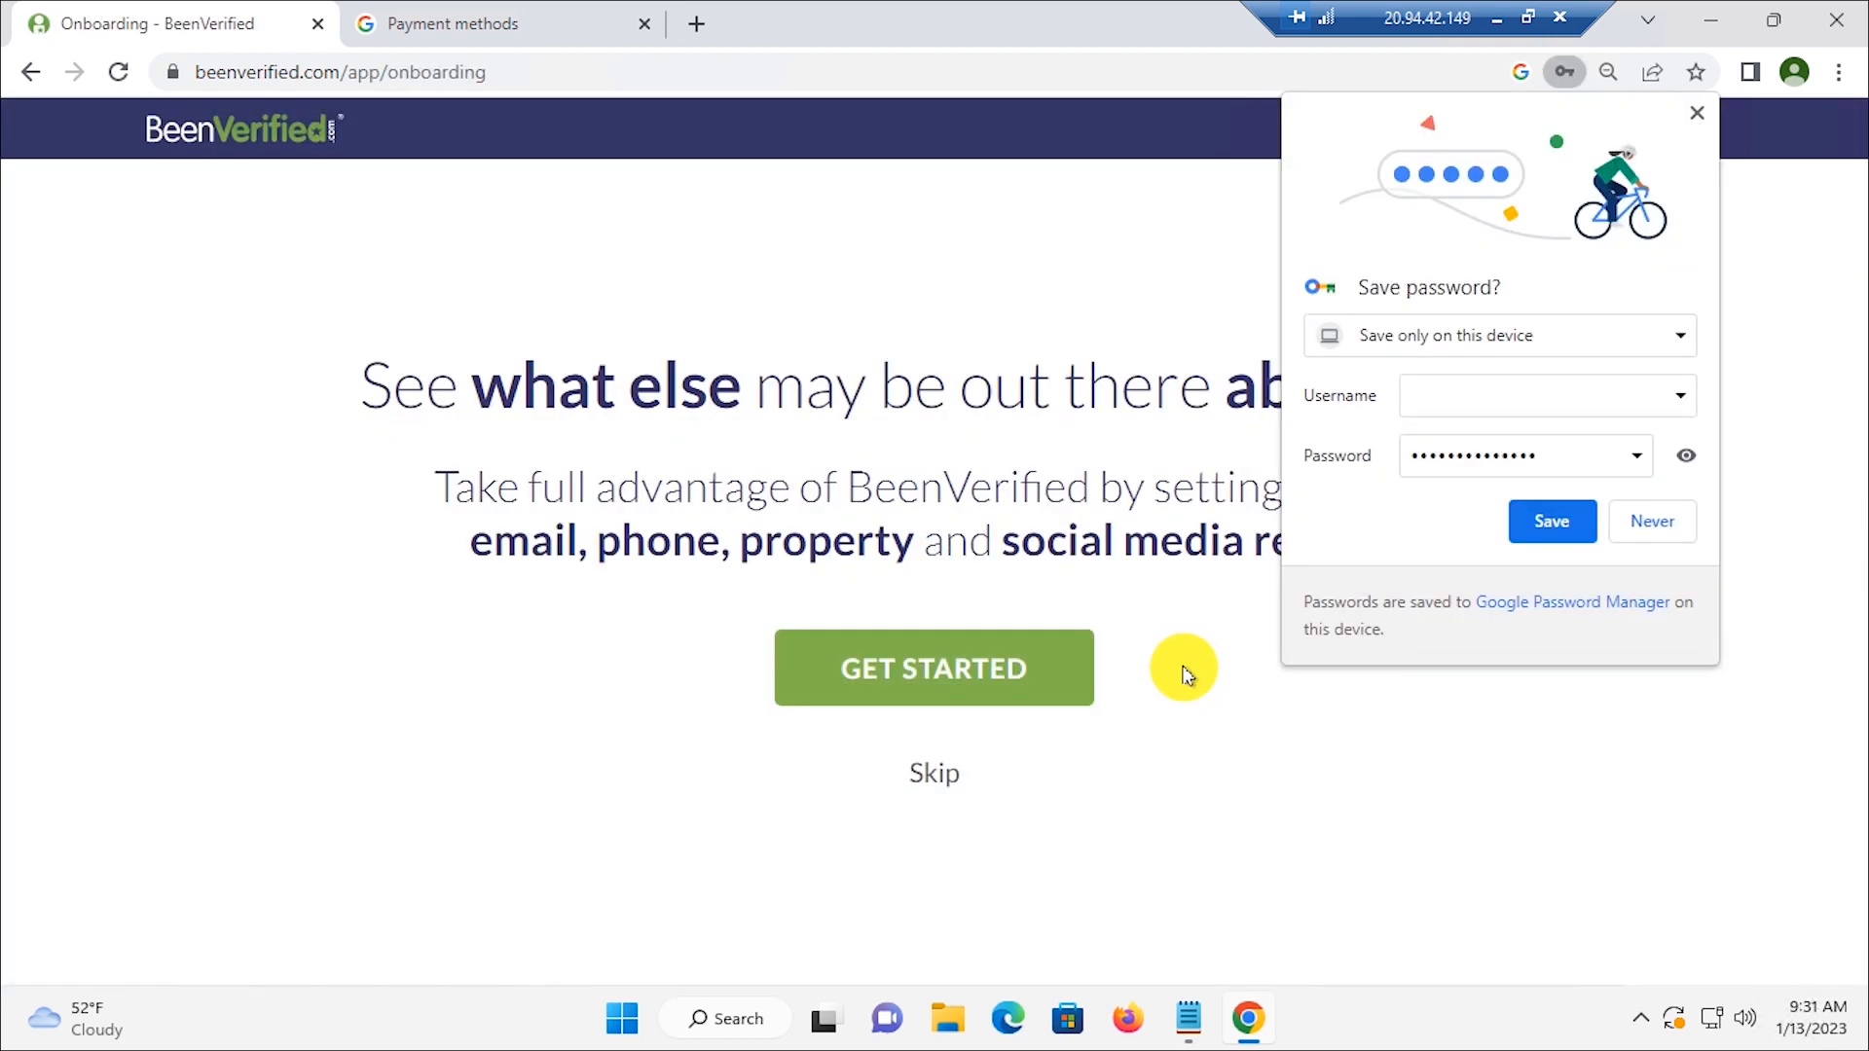
pyautogui.click(1547, 519)
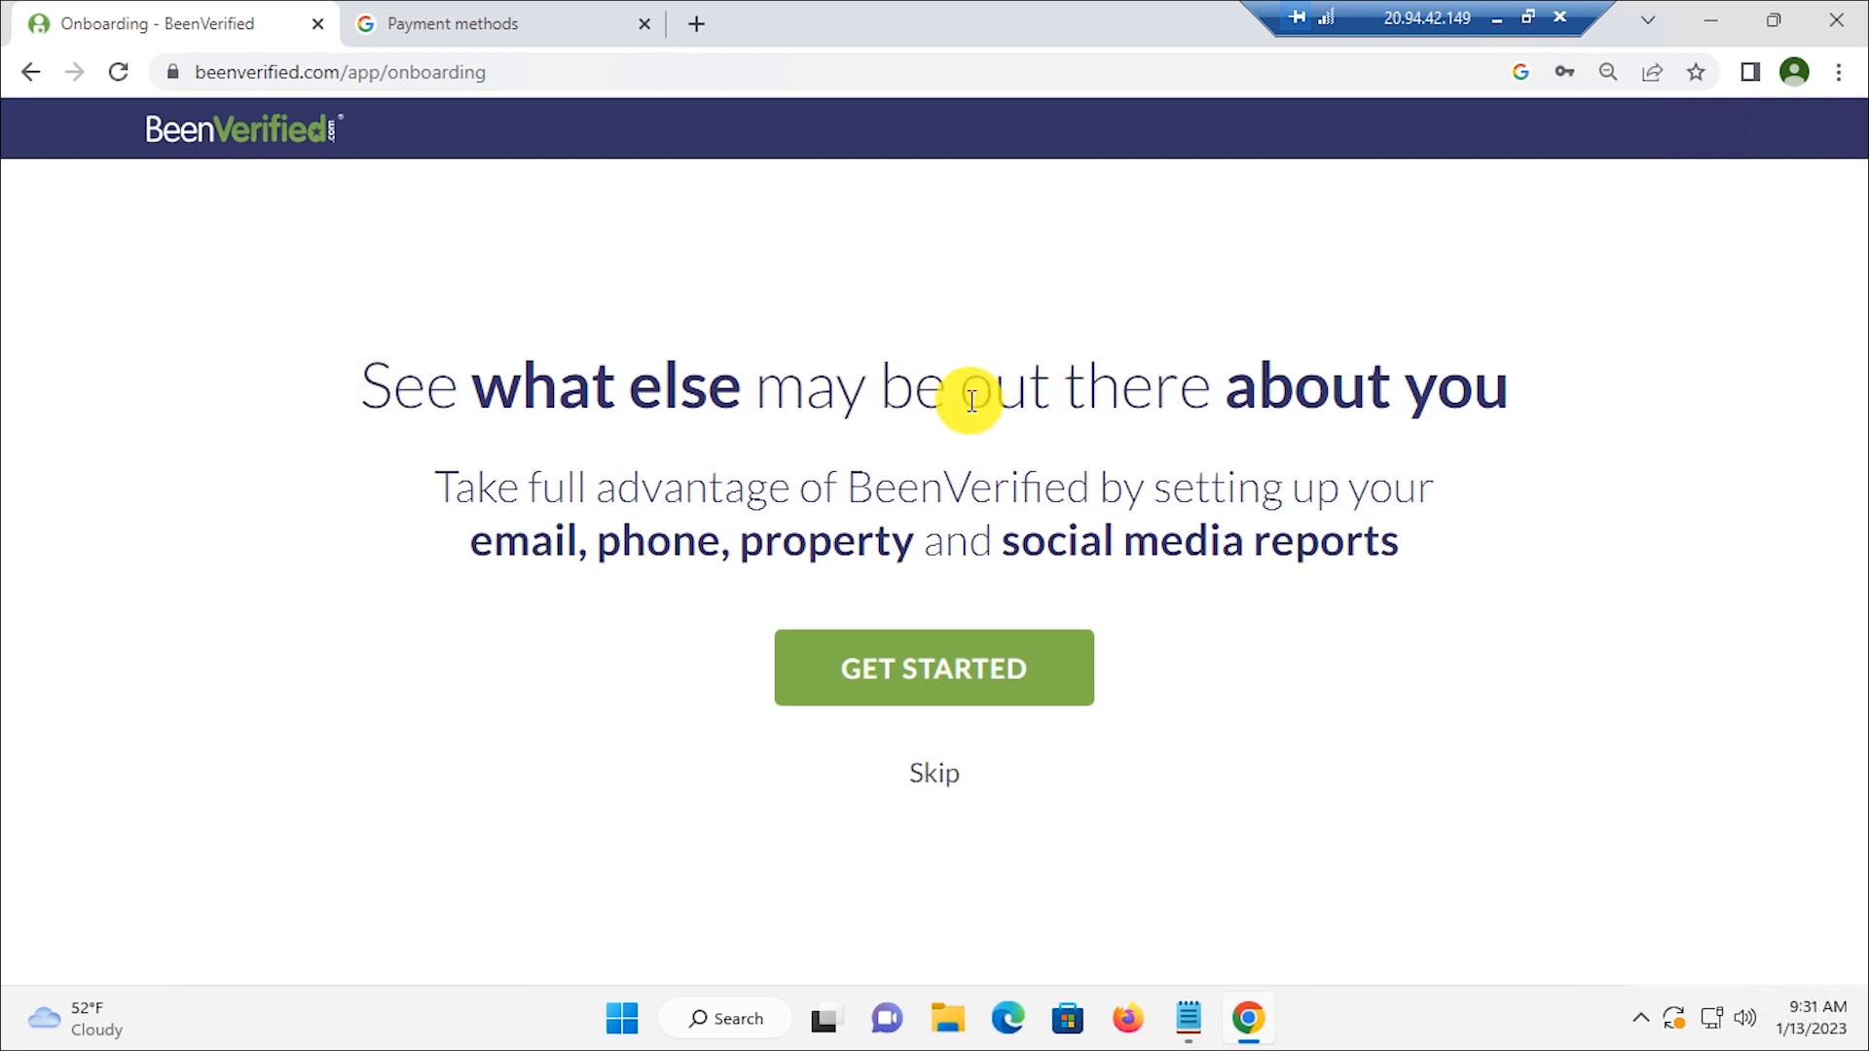
# Step: Skip the report setup and the free-pass offer, and answer the advertising source question with Google or Bing Search
pyautogui.moveTo(1392, 384); pyautogui.dragTo(1436, 388)
pyautogui.moveTo(407, 499); pyautogui.dragTo(1345, 554)
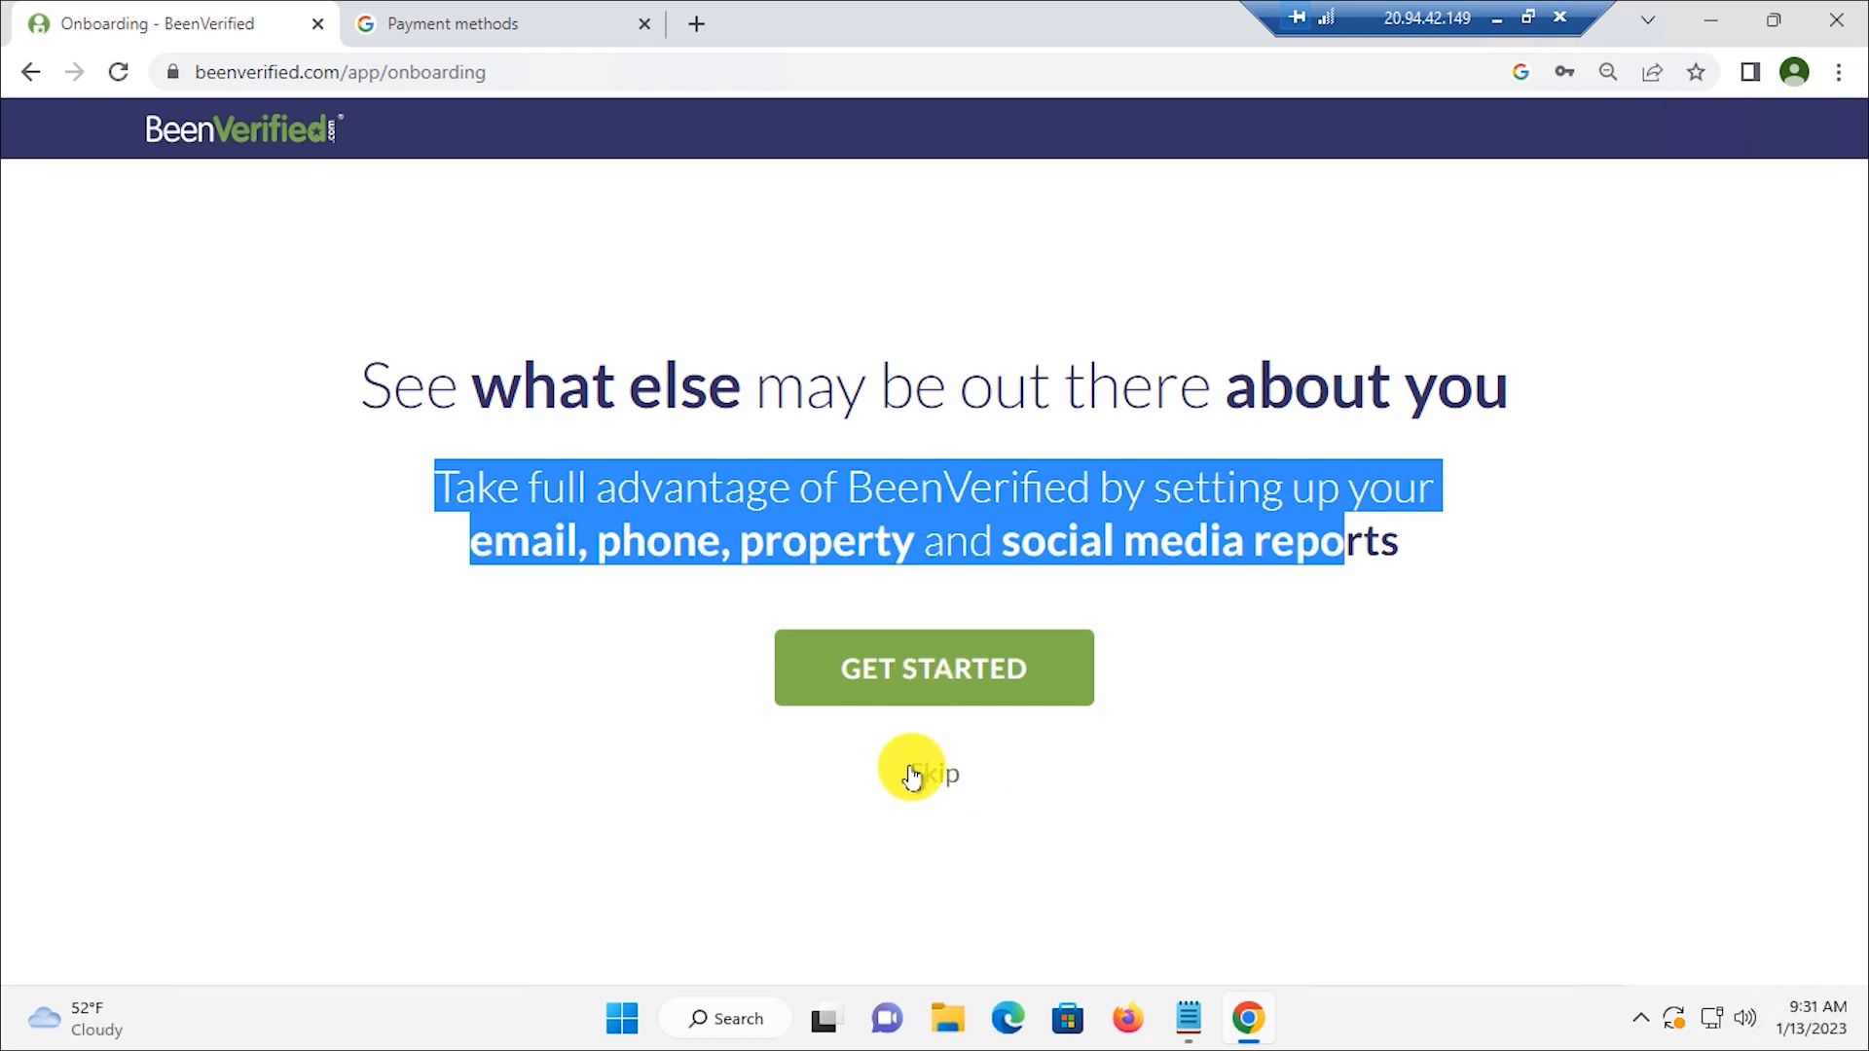
pyautogui.click(912, 776)
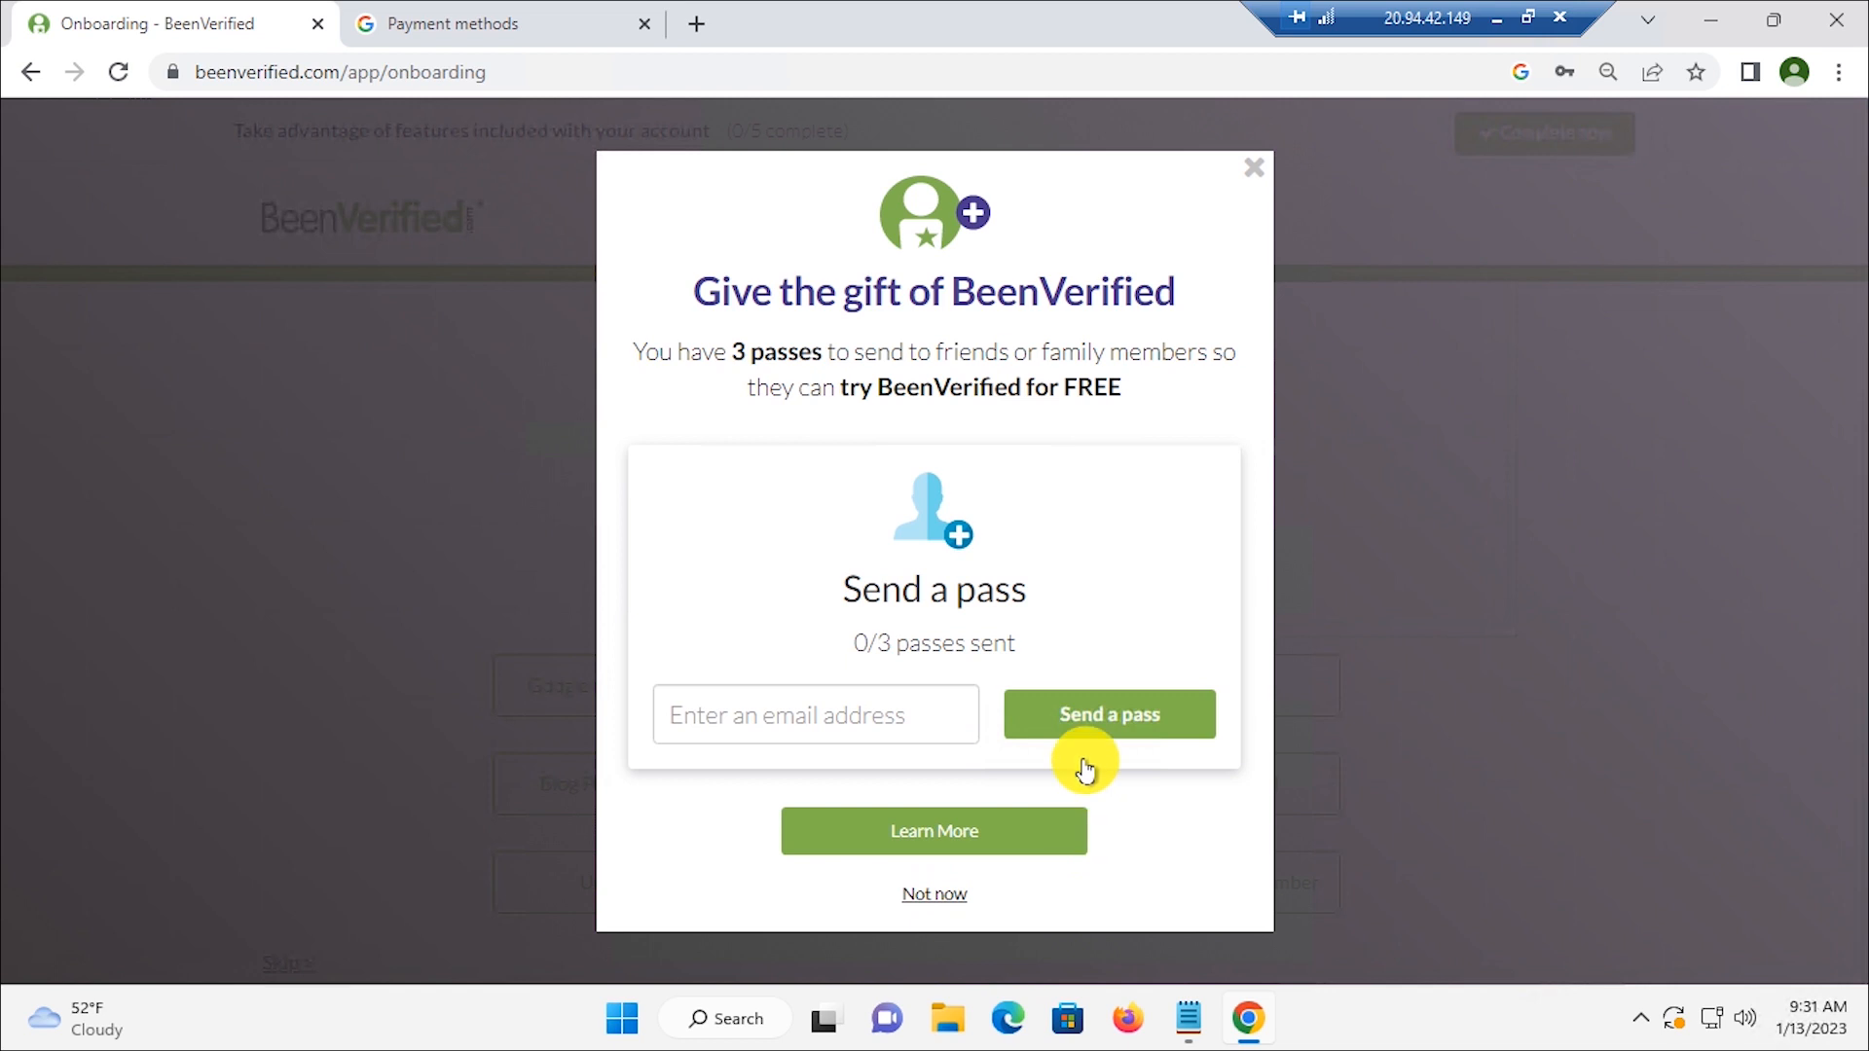
pyautogui.click(1083, 810)
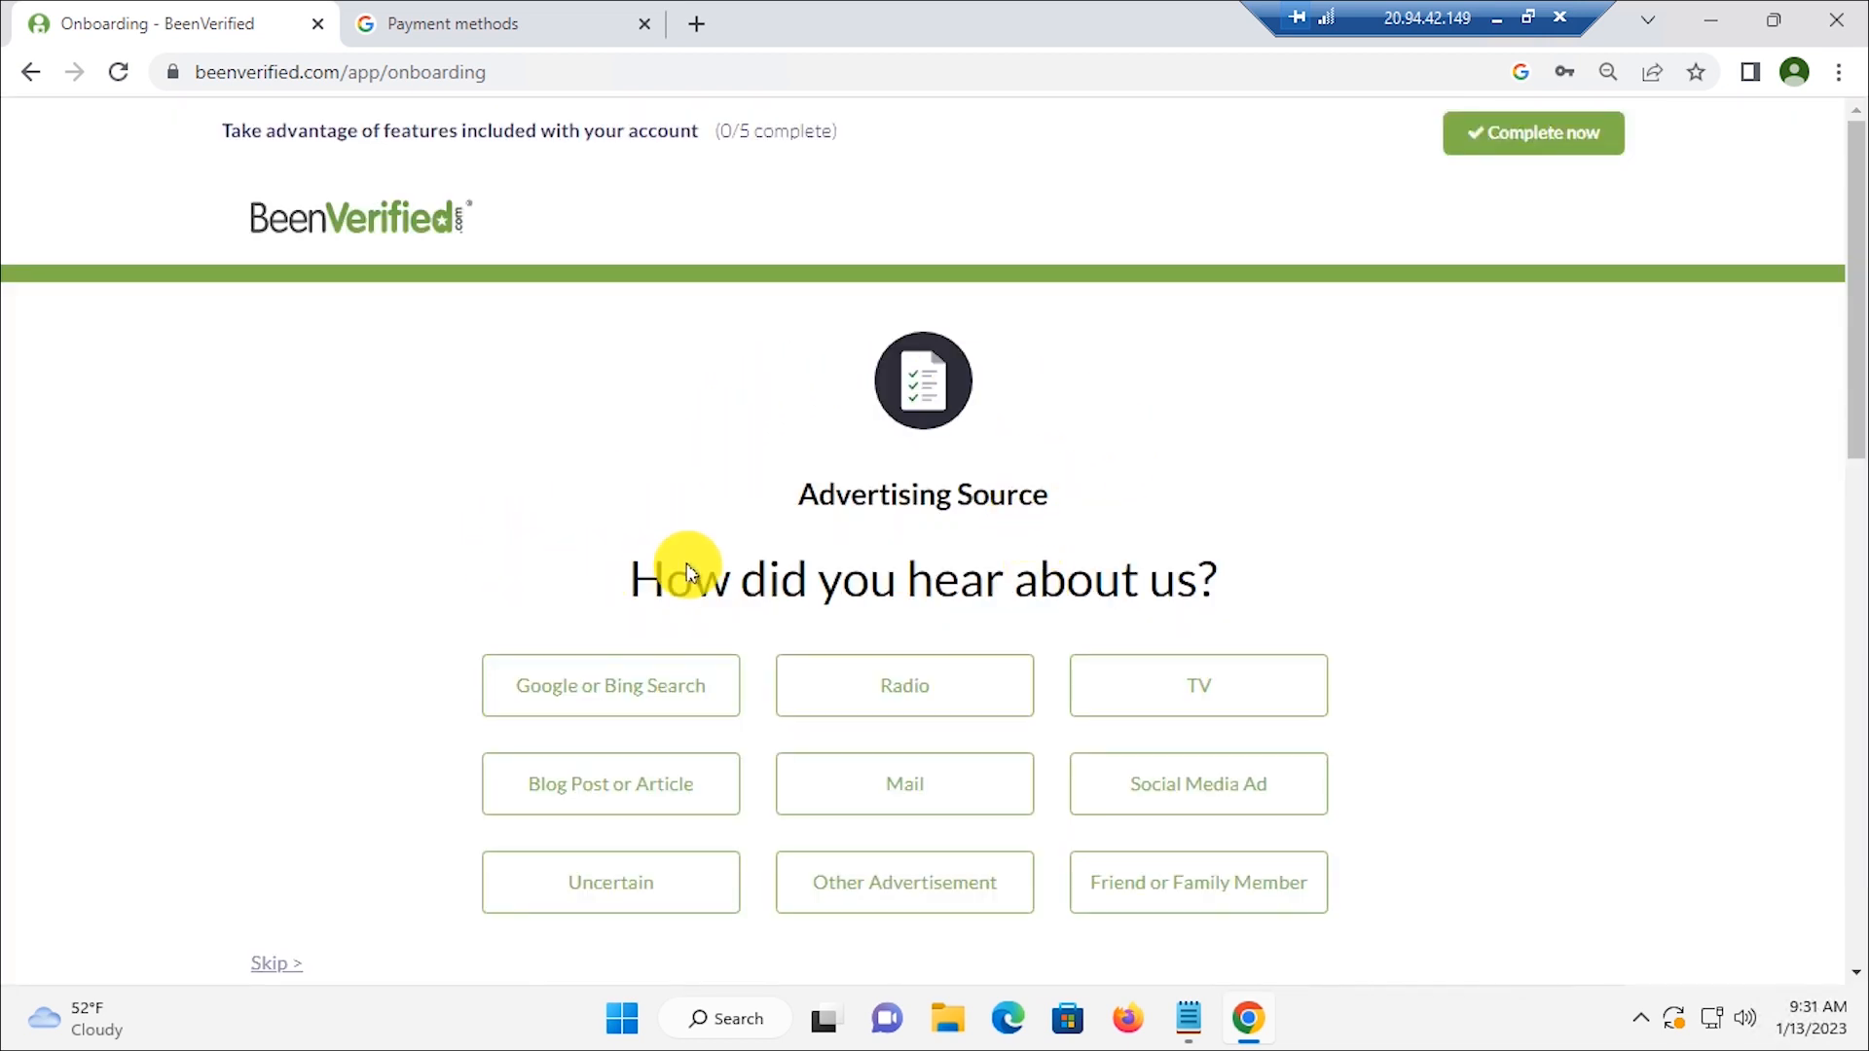
pyautogui.scroll(-2, 843, 530)
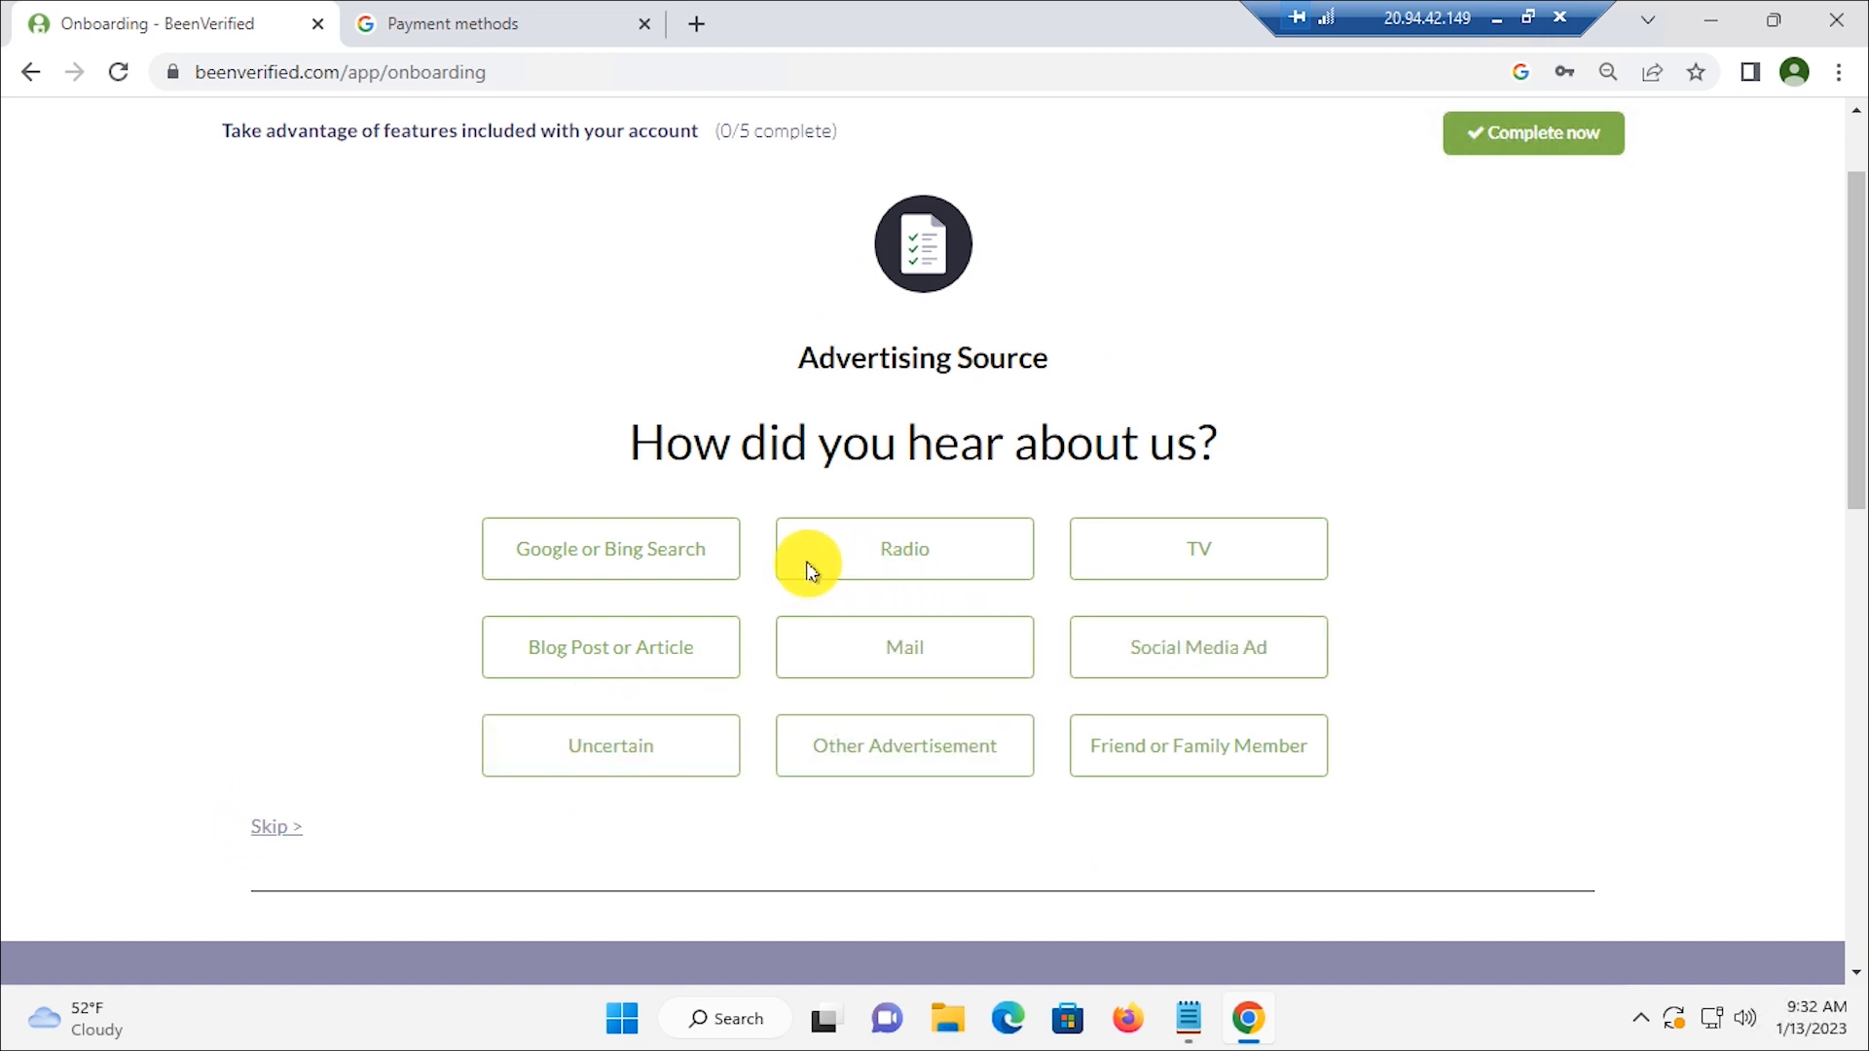
pyautogui.click(649, 545)
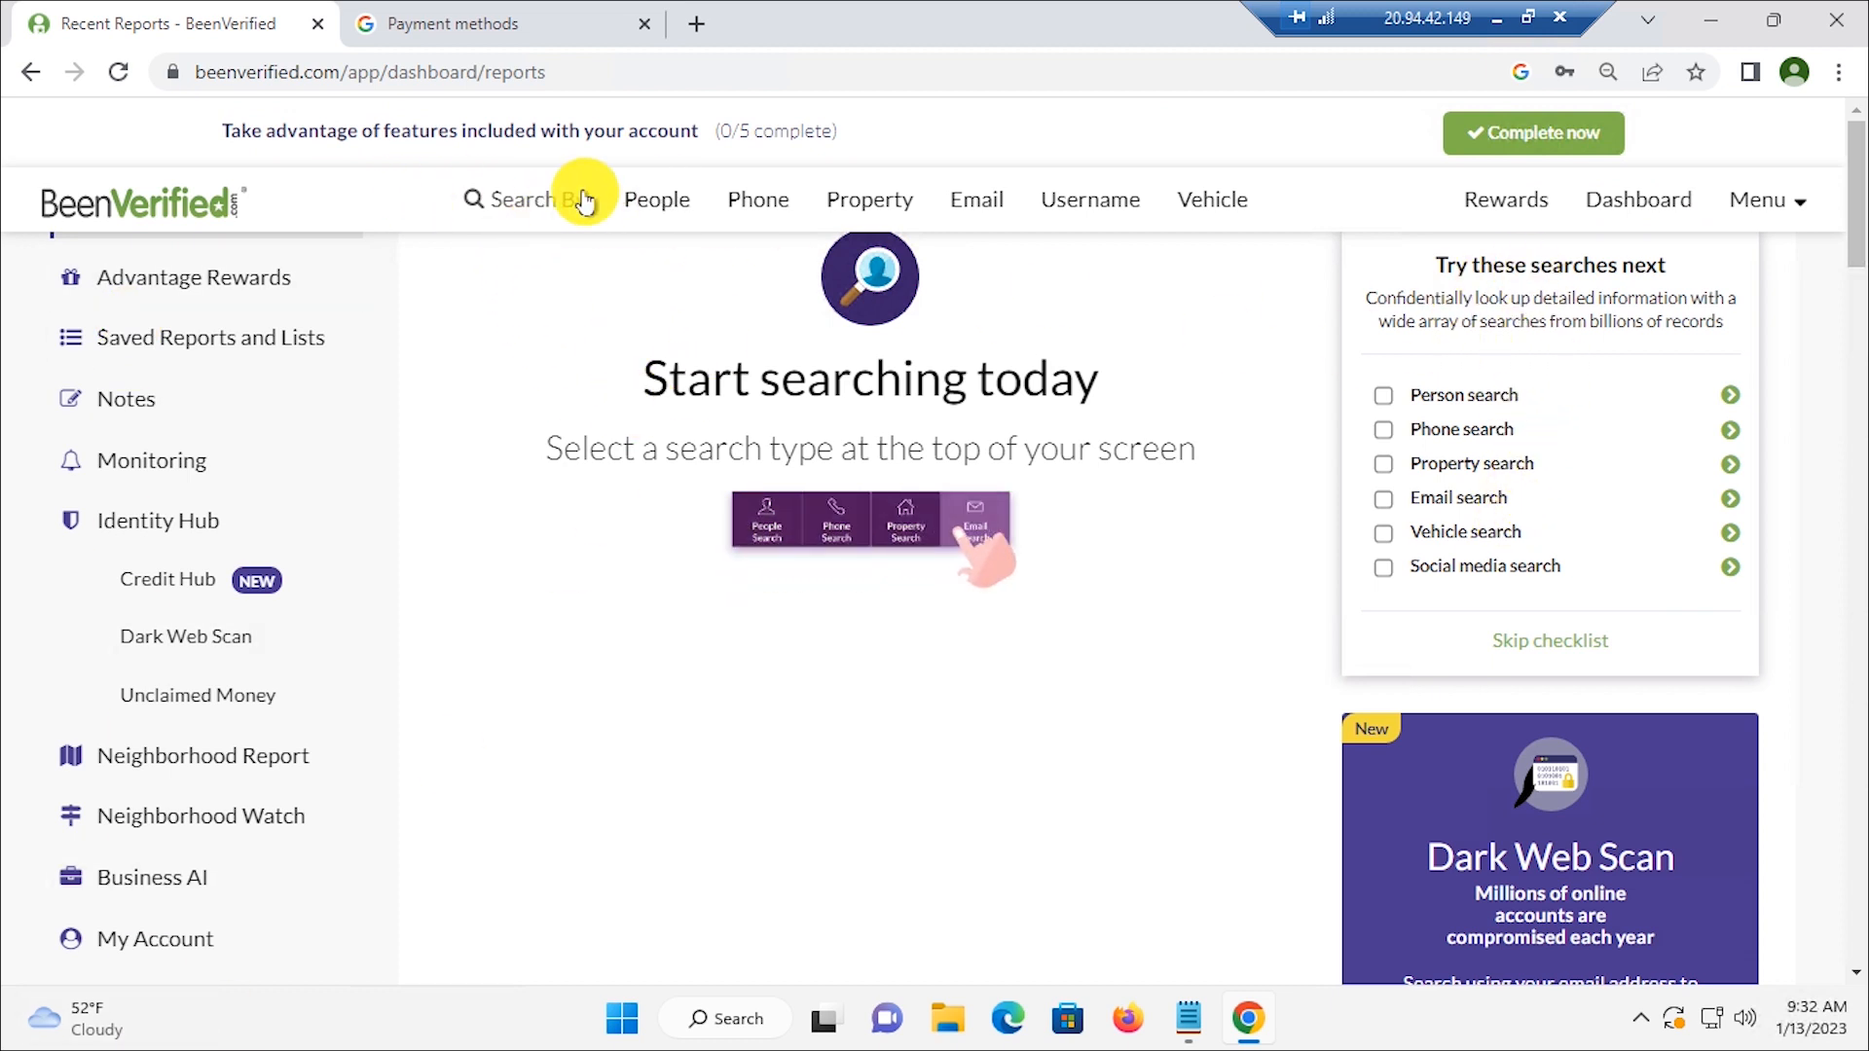
# Step: Open the people search by name and look over its First Name and Last Name fields
pyautogui.click(522, 211)
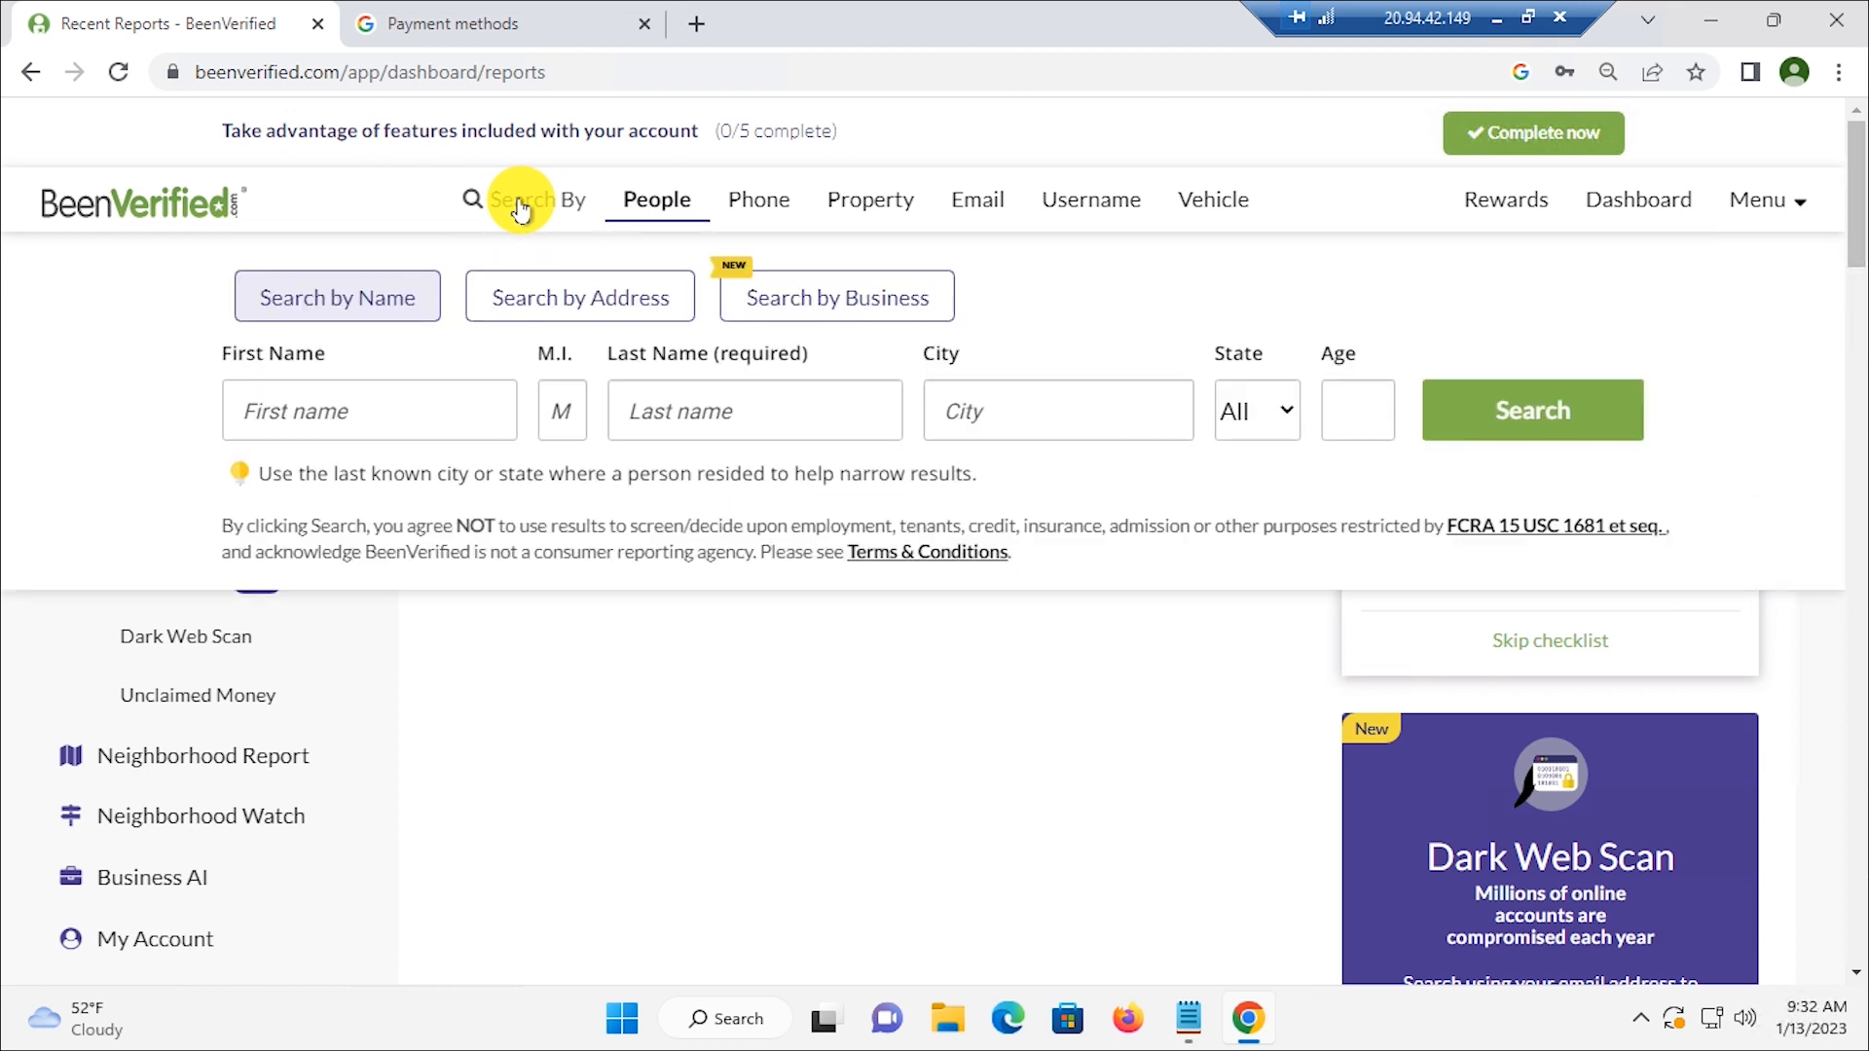
pyautogui.click(285, 417)
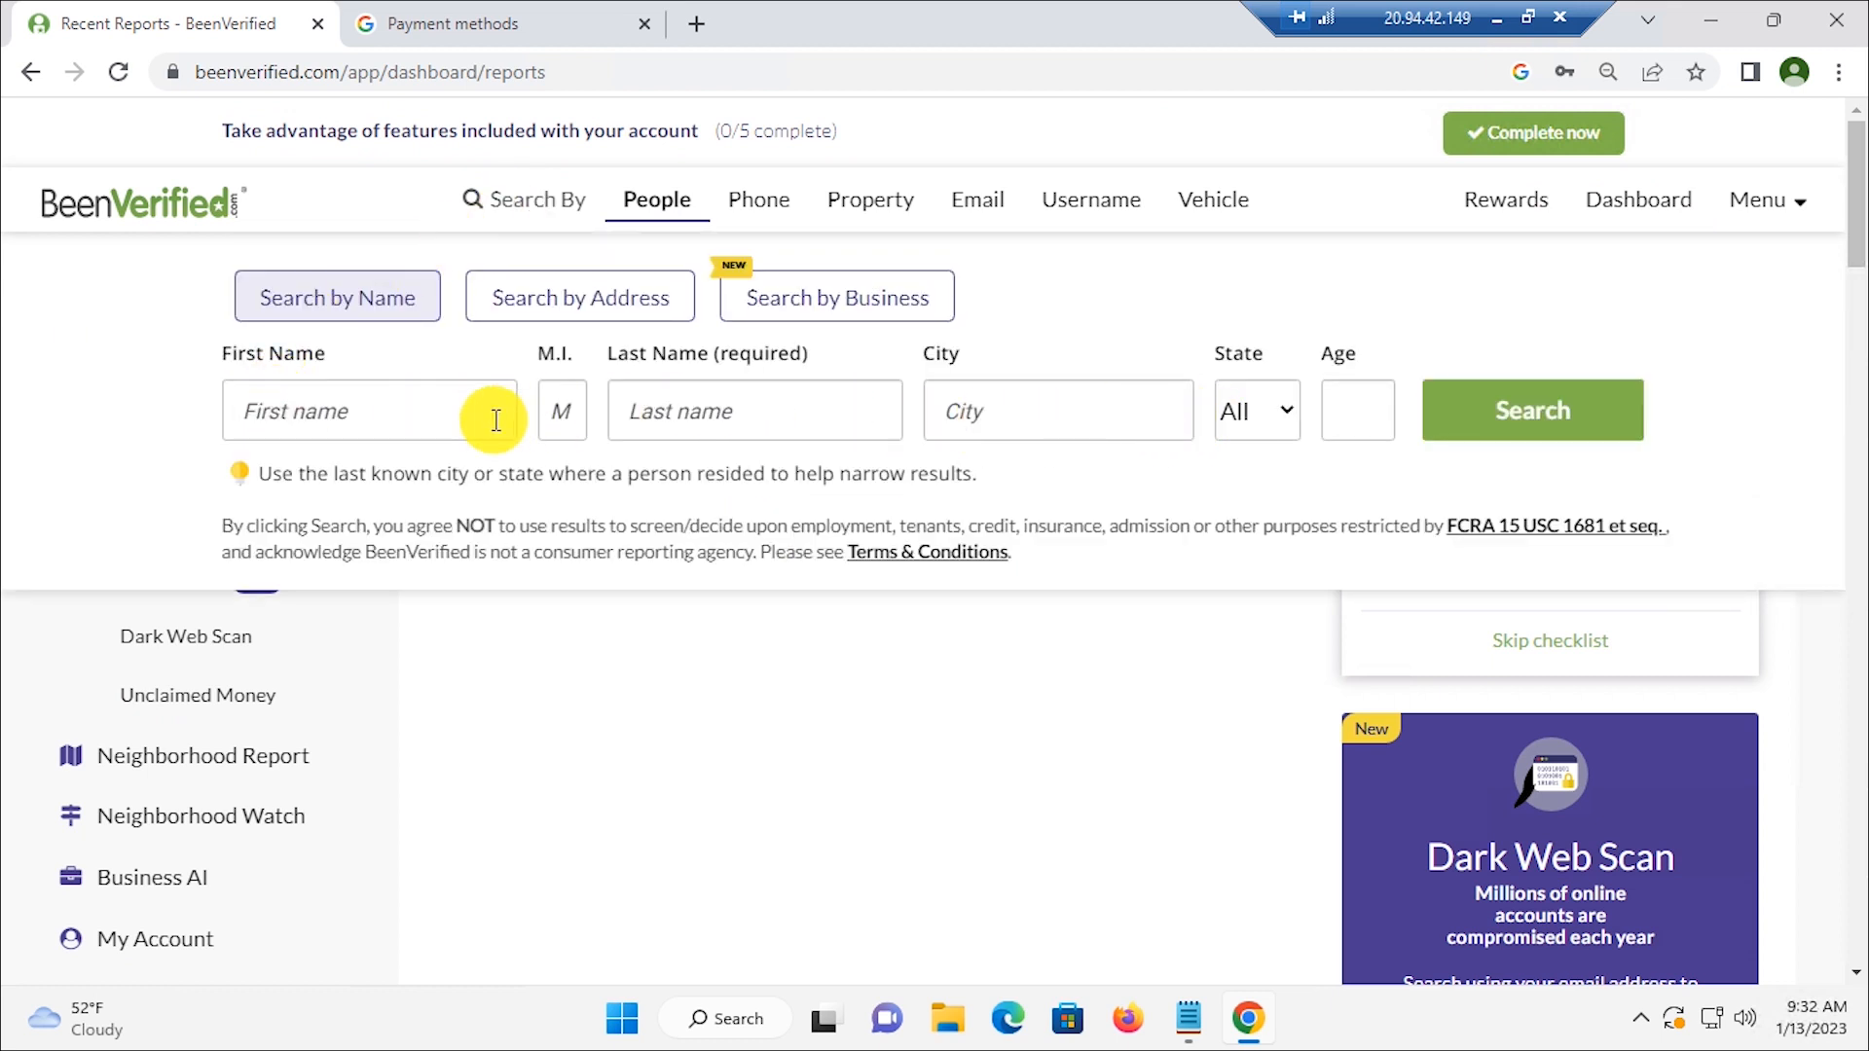
pyautogui.click(789, 426)
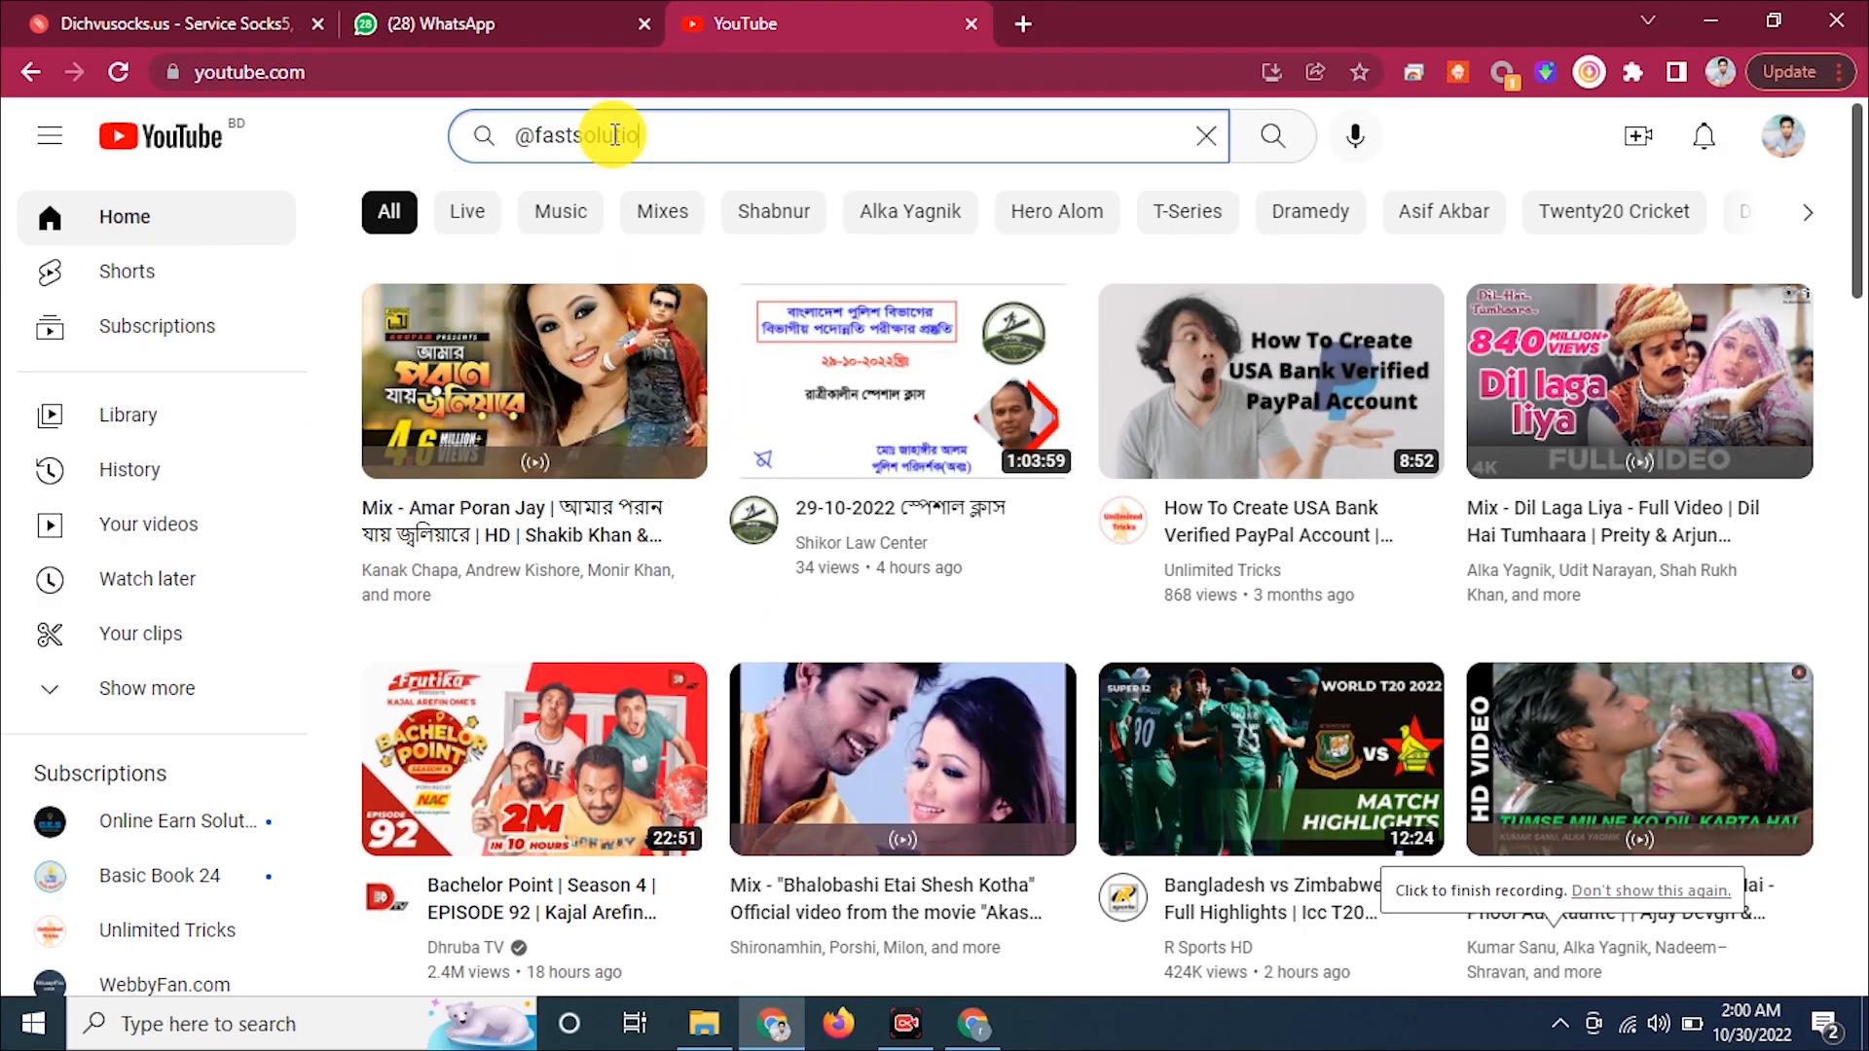
pyautogui.write('n24')
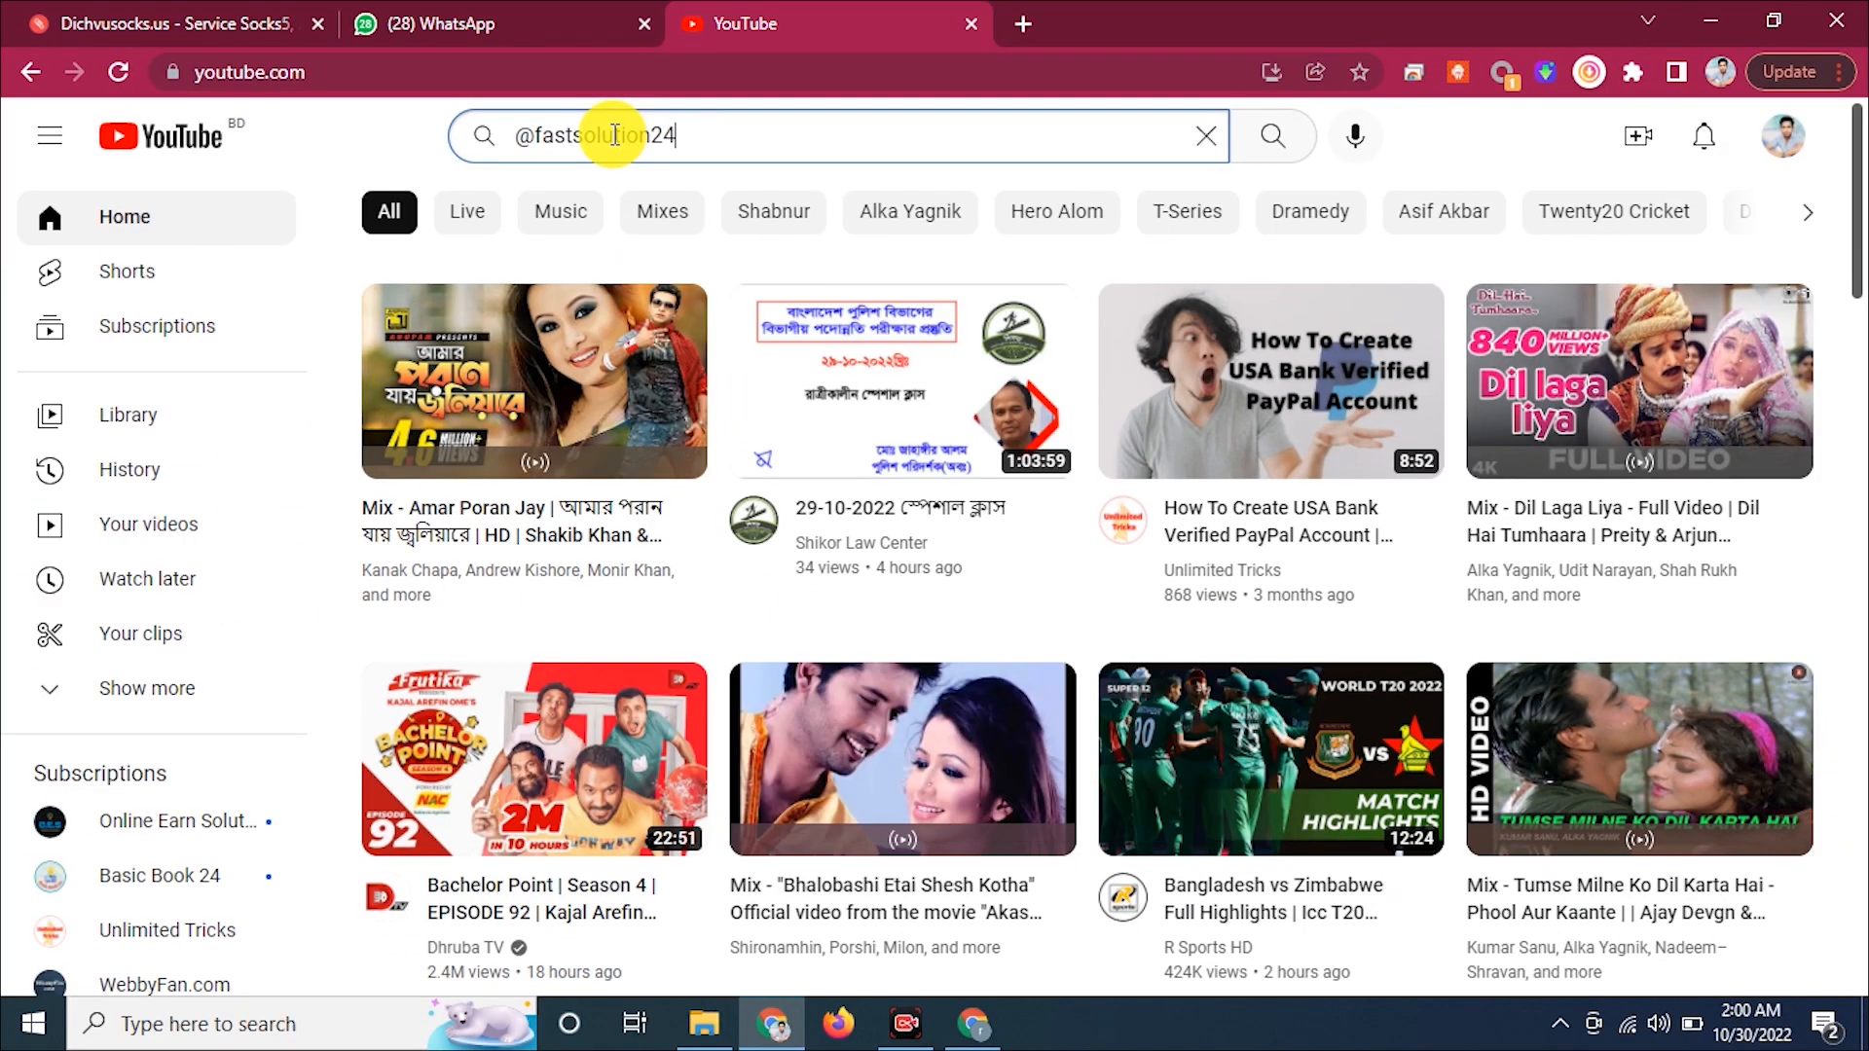
pyautogui.press('Return')
pyautogui.click(968, 310)
pyautogui.scroll(-10, 647, 617)
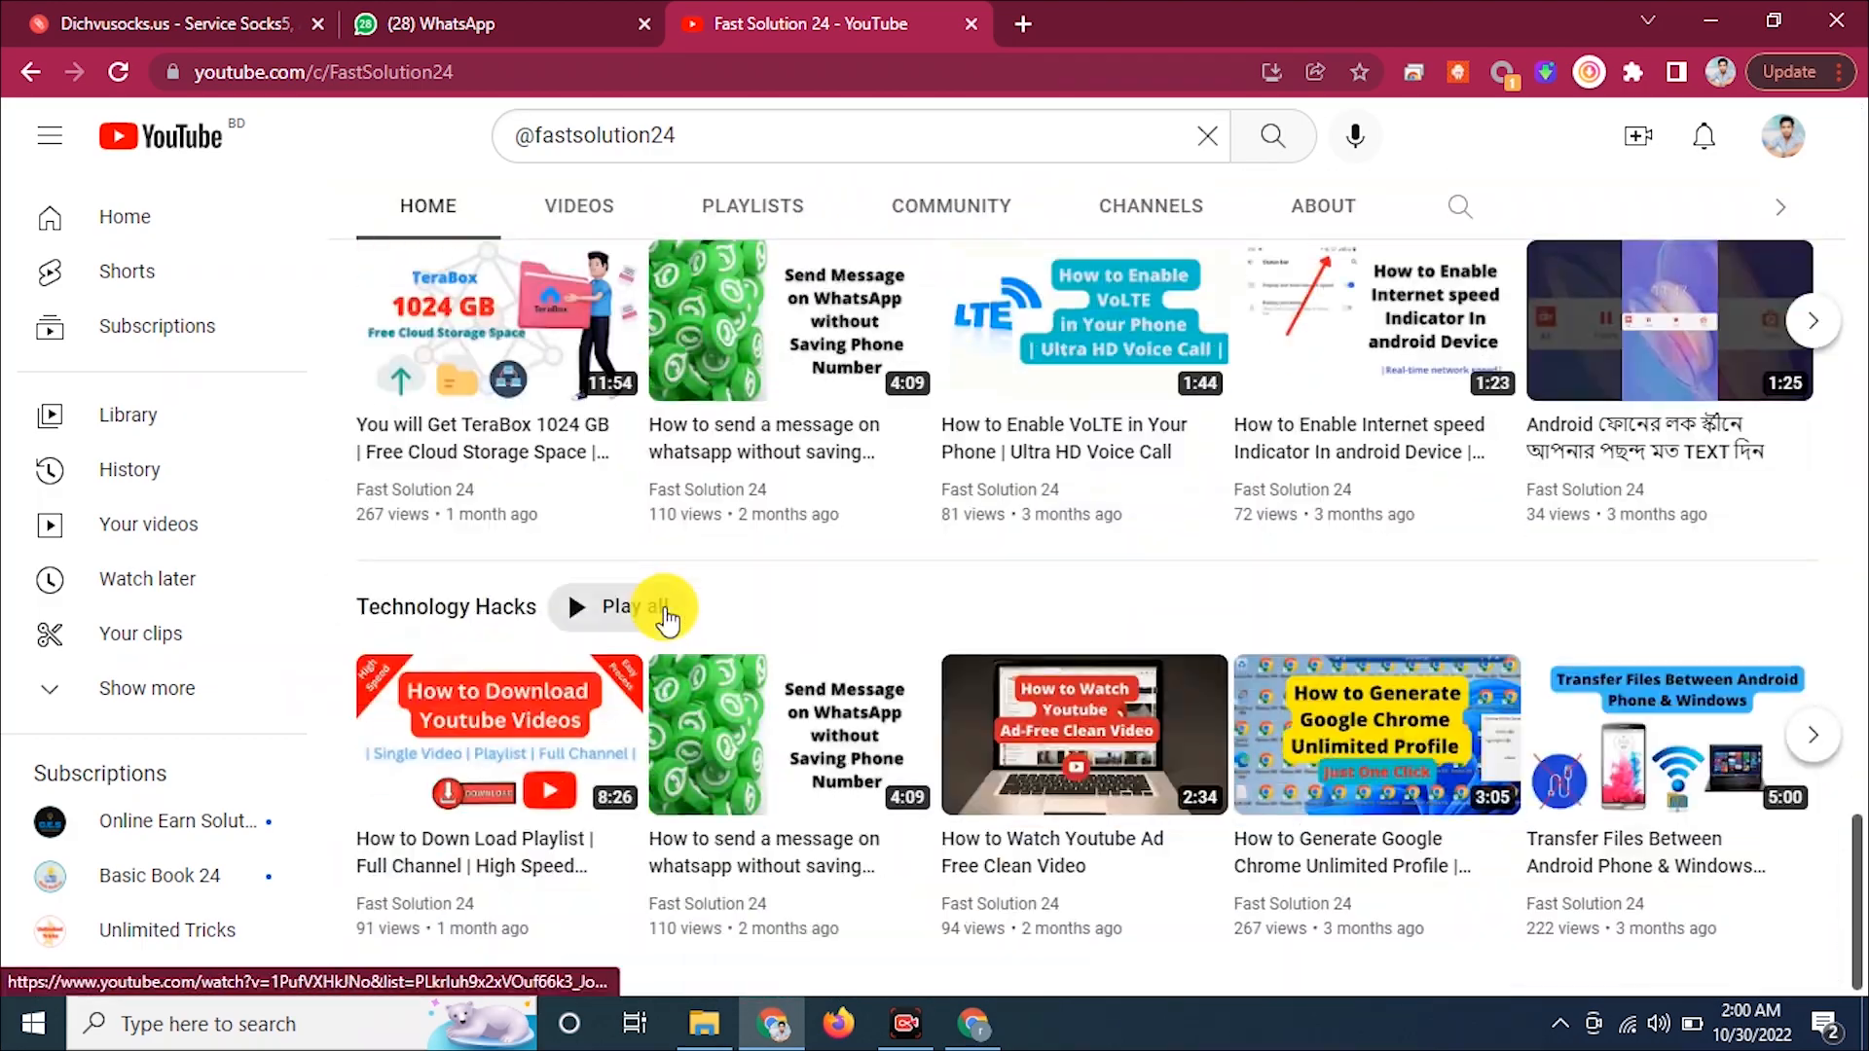
pyautogui.scroll(10, 659, 614)
# Step: Subscribe to the Fast Solution 24 channel and choose its notification setting
pyautogui.click(1695, 499)
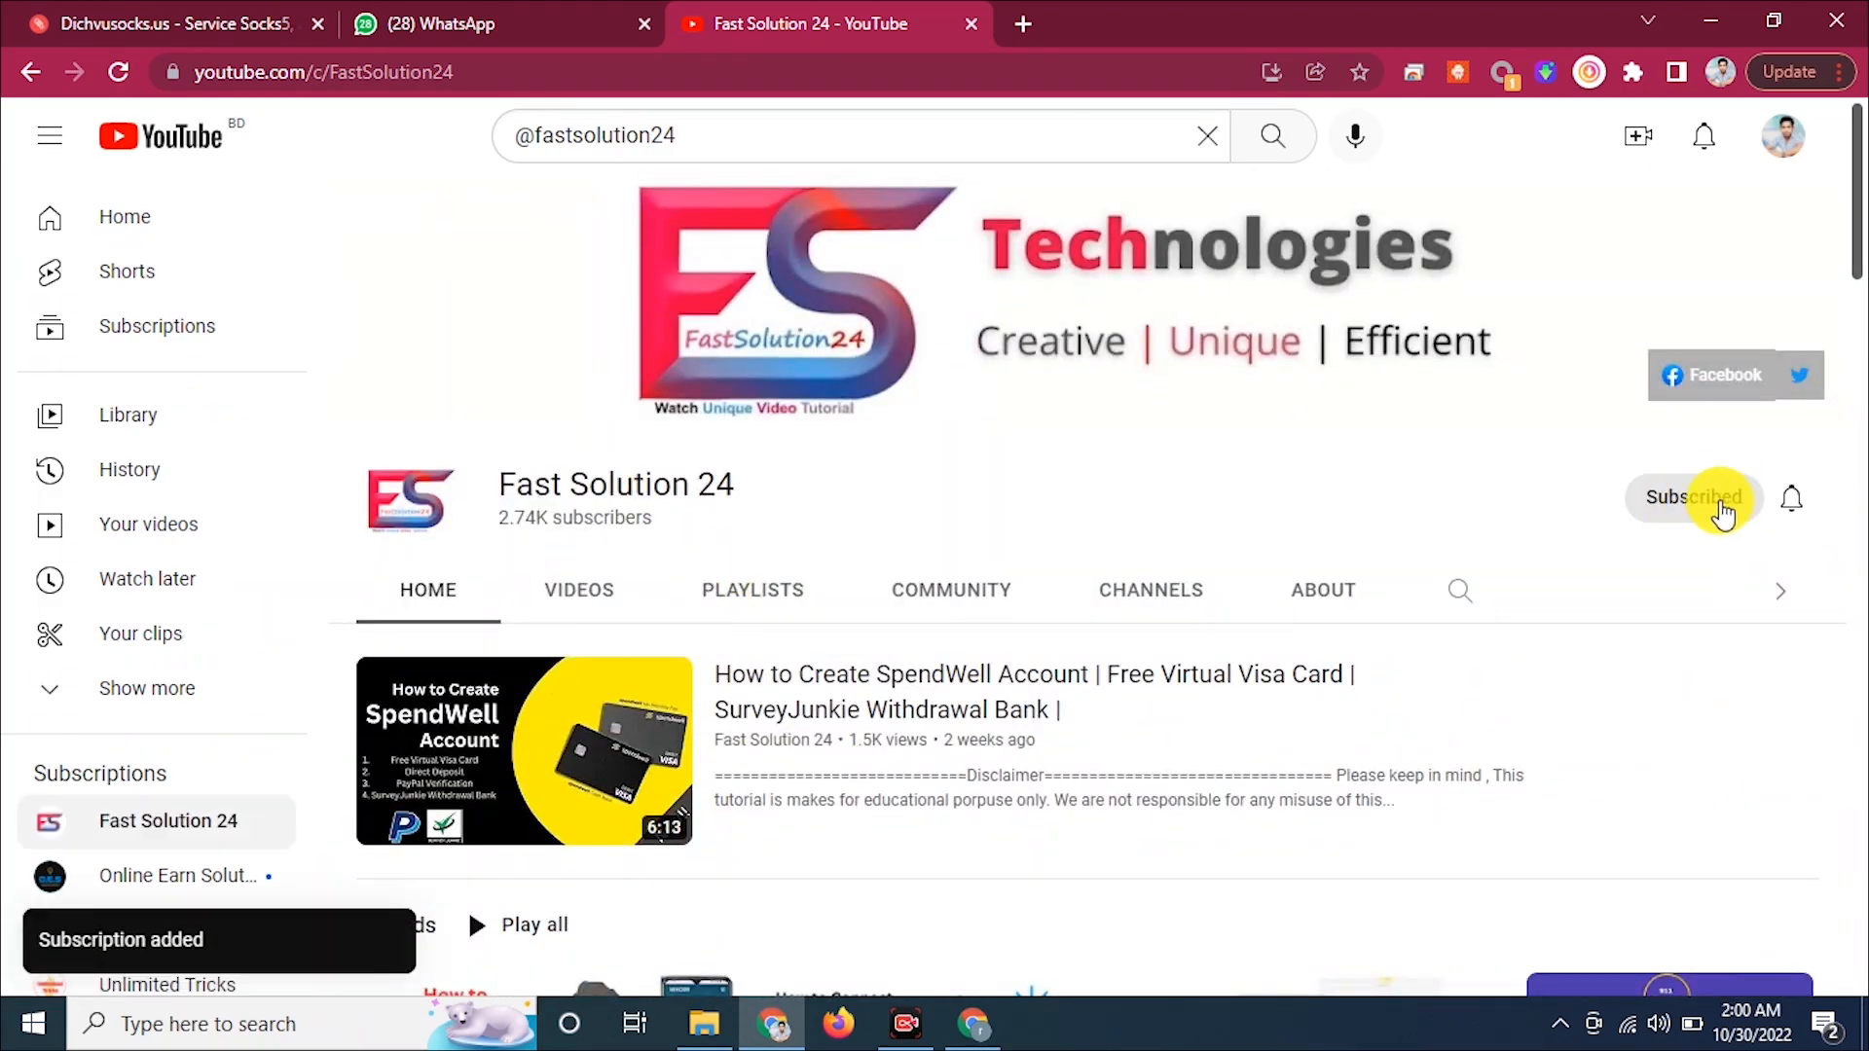
pyautogui.click(1791, 498)
pyautogui.click(1711, 556)
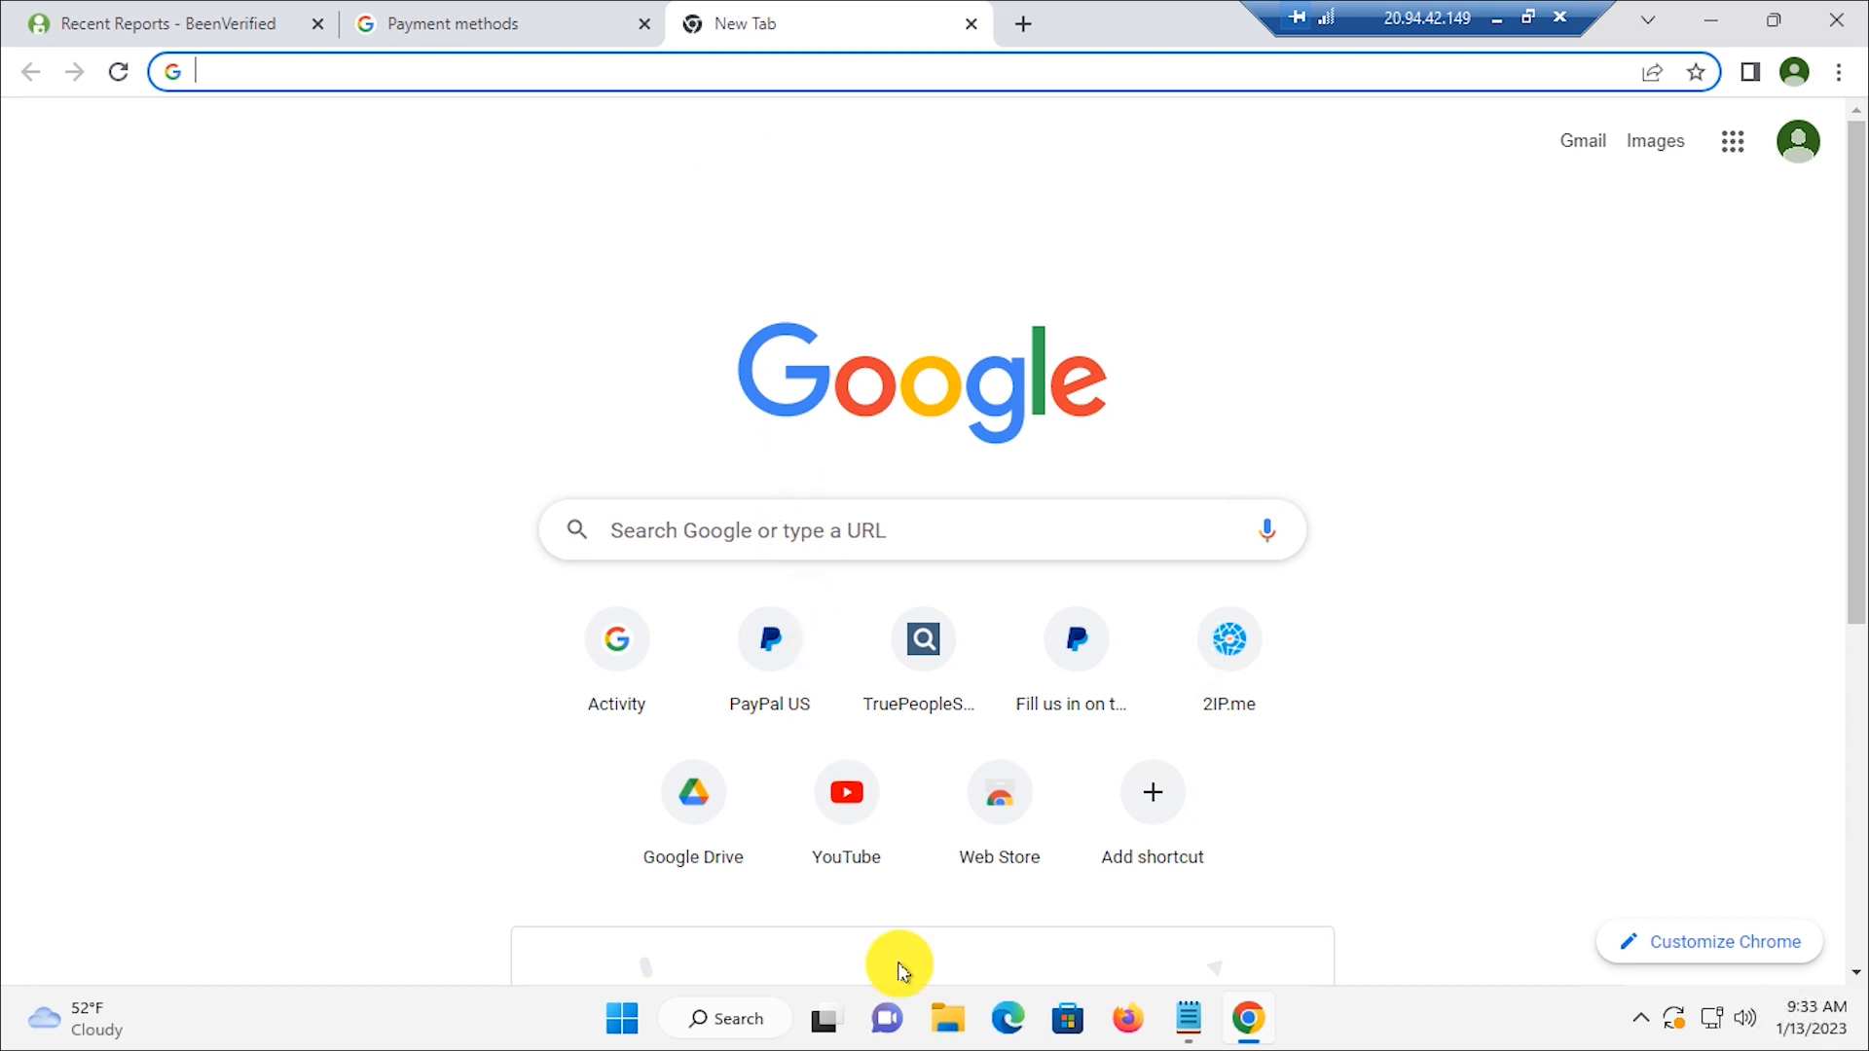
# Step: Open YouTube in the new tab, search for fast solution 24 and open the Fast Solution 24 channel
pyautogui.click(846, 828)
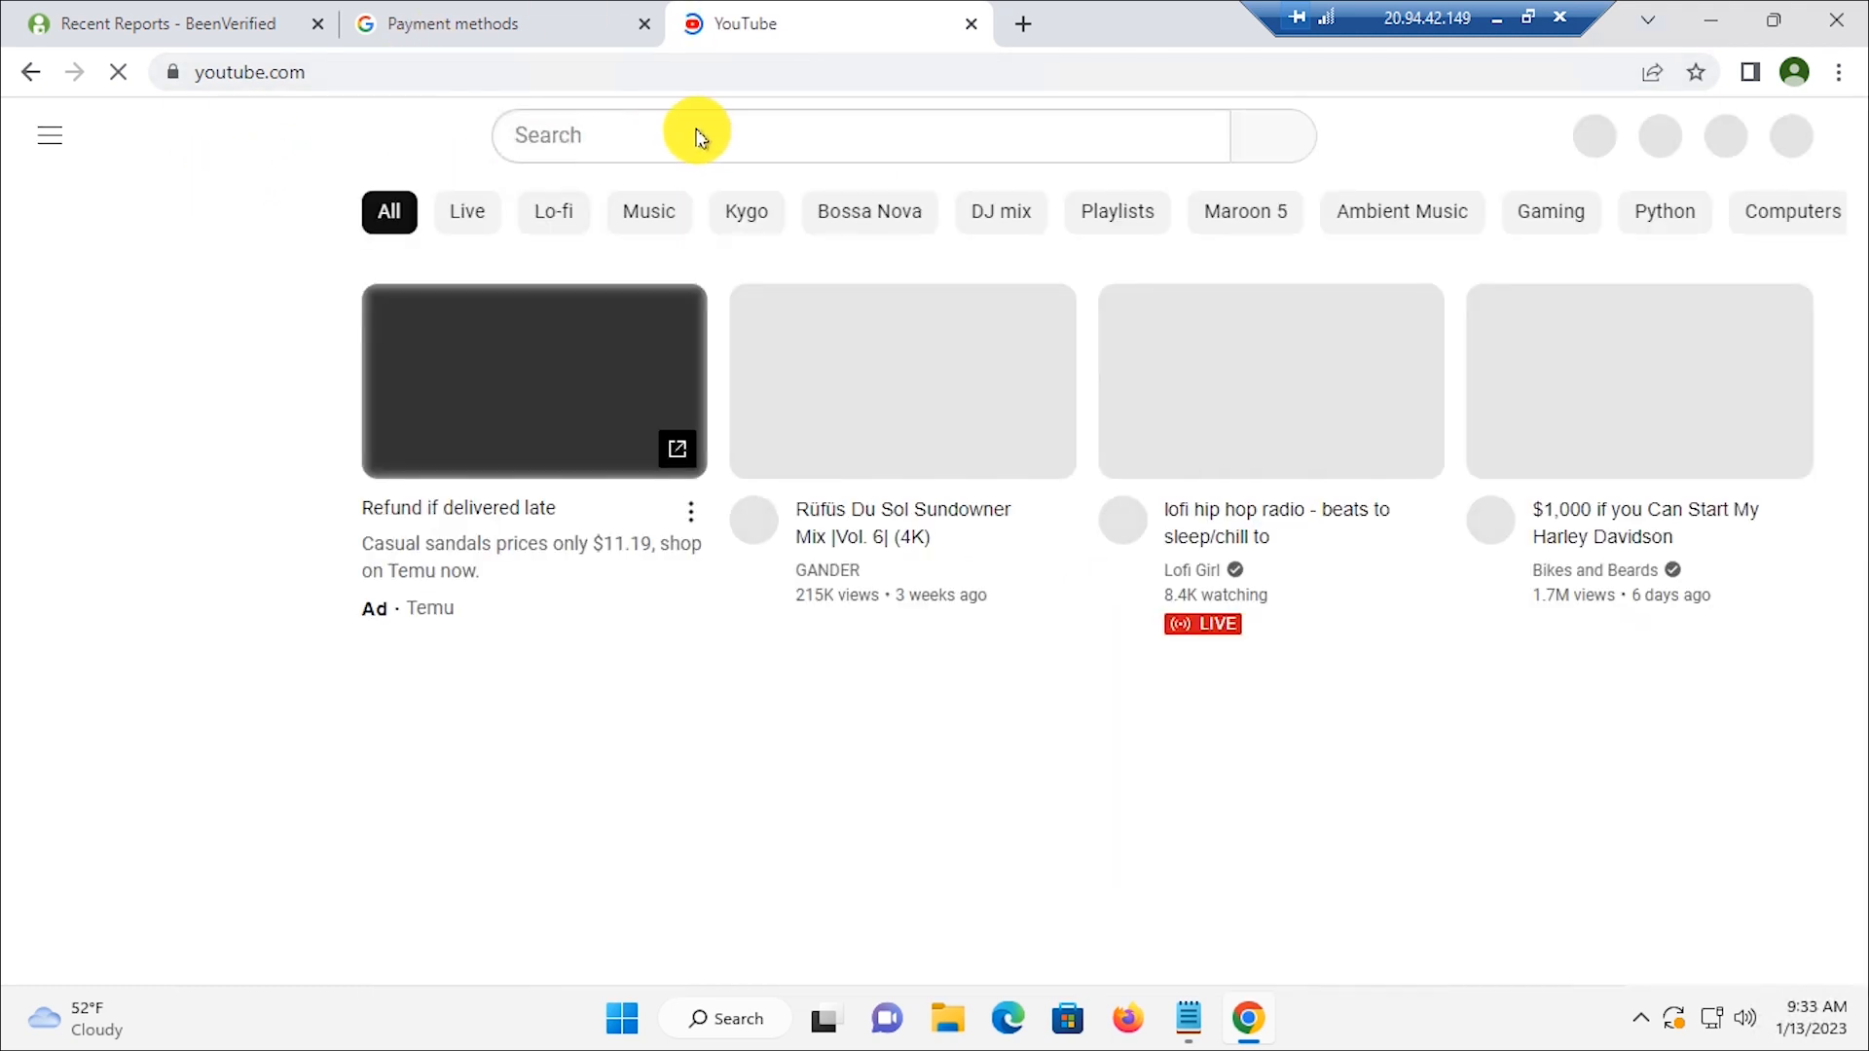
pyautogui.click(659, 134)
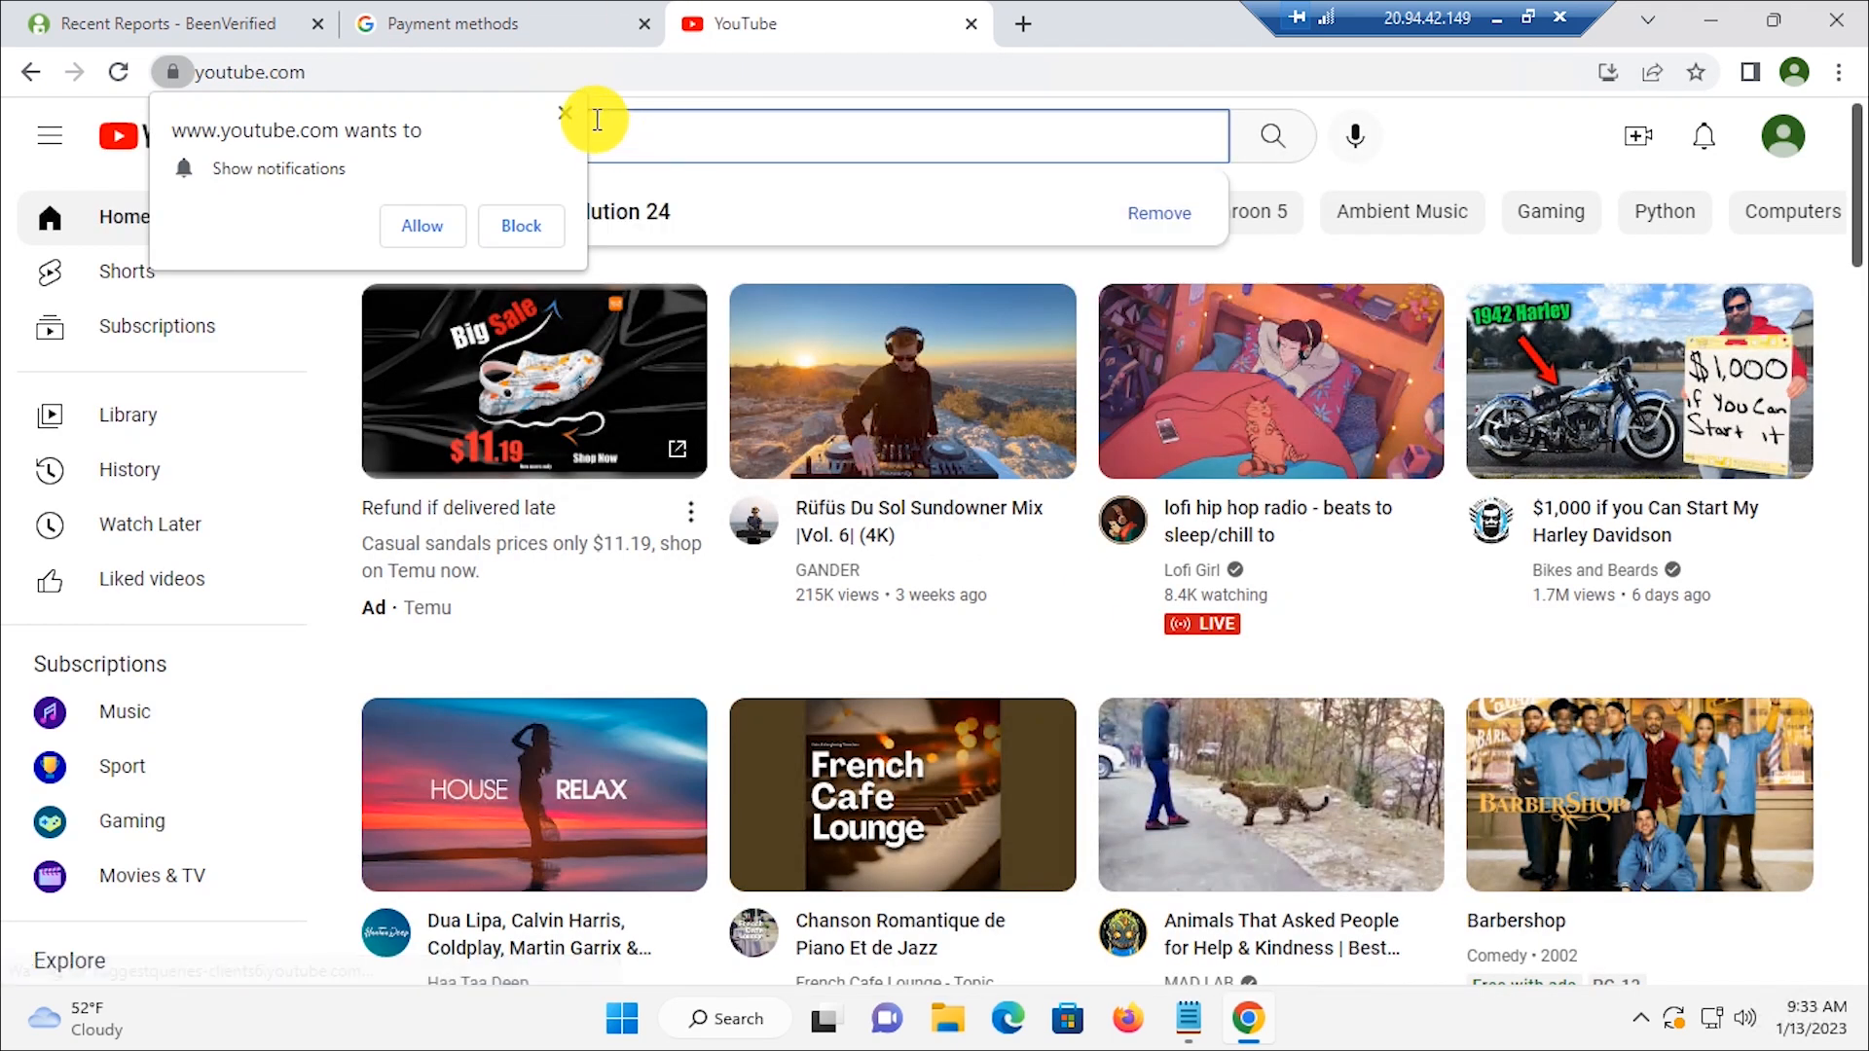
pyautogui.click(565, 112)
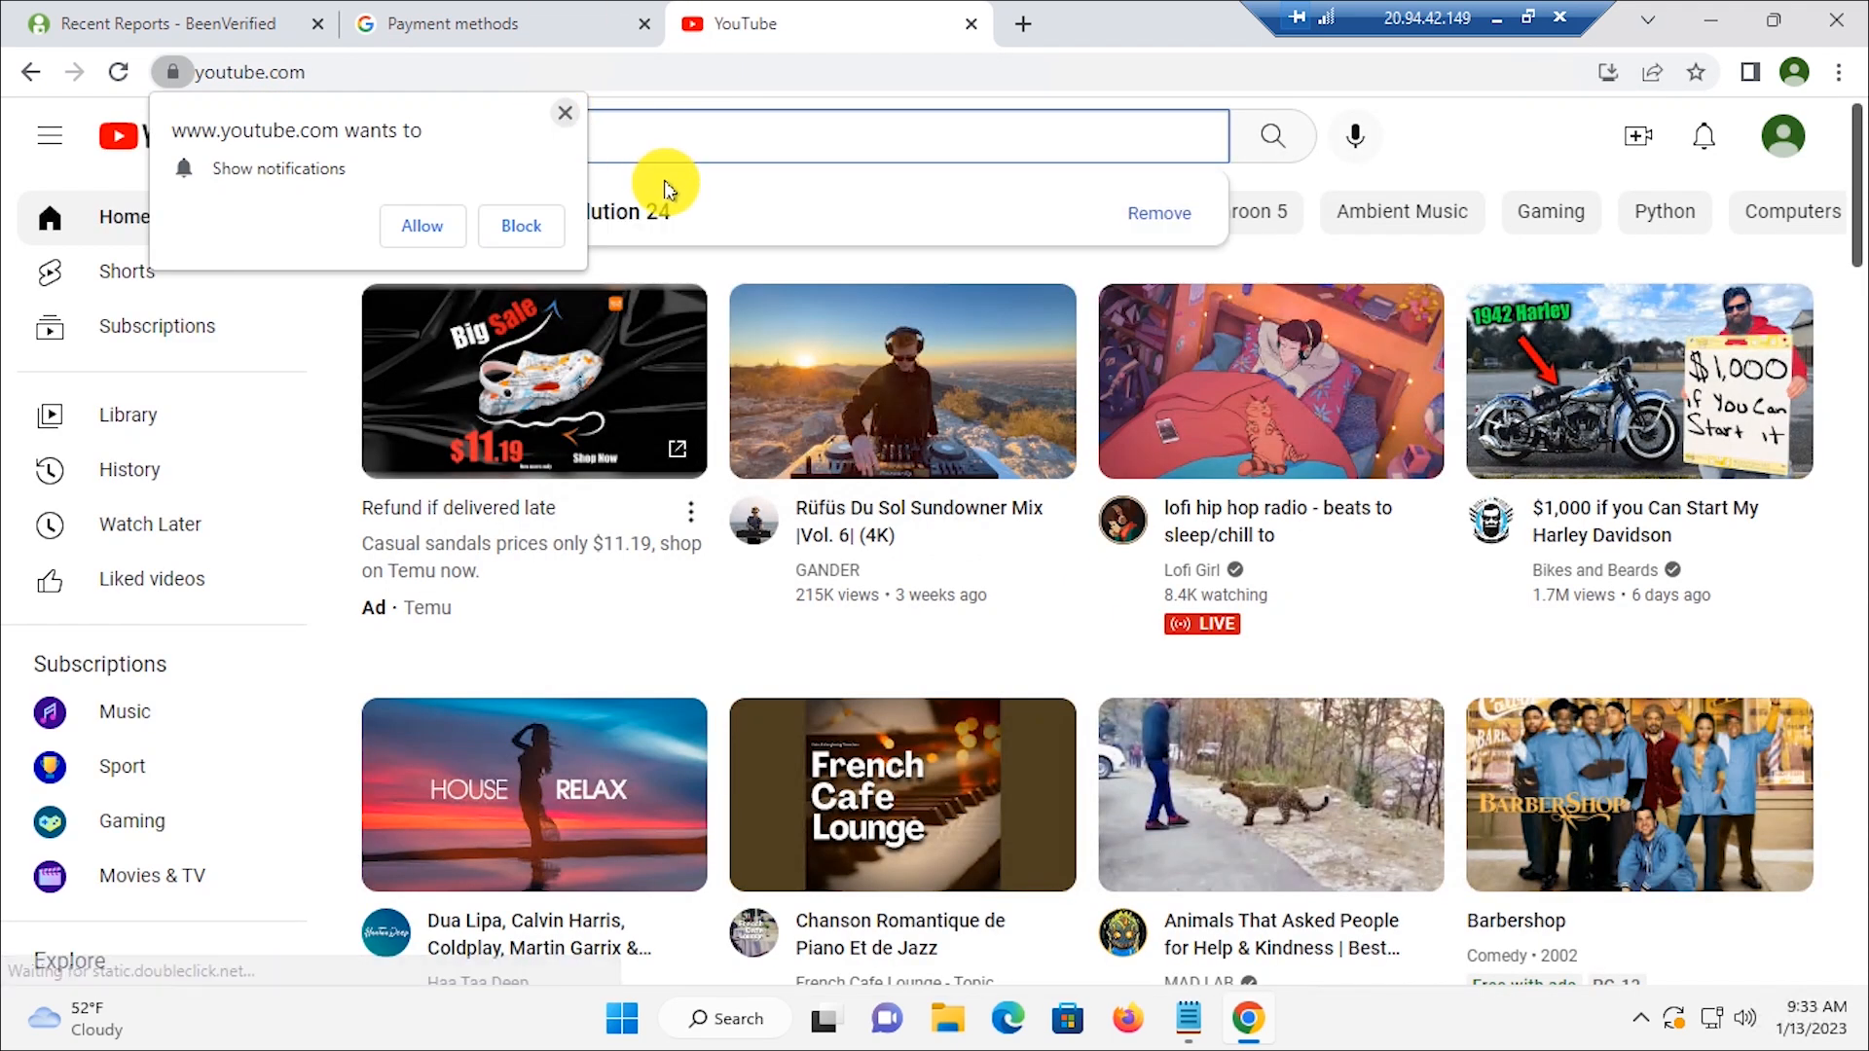
pyautogui.click(709, 199)
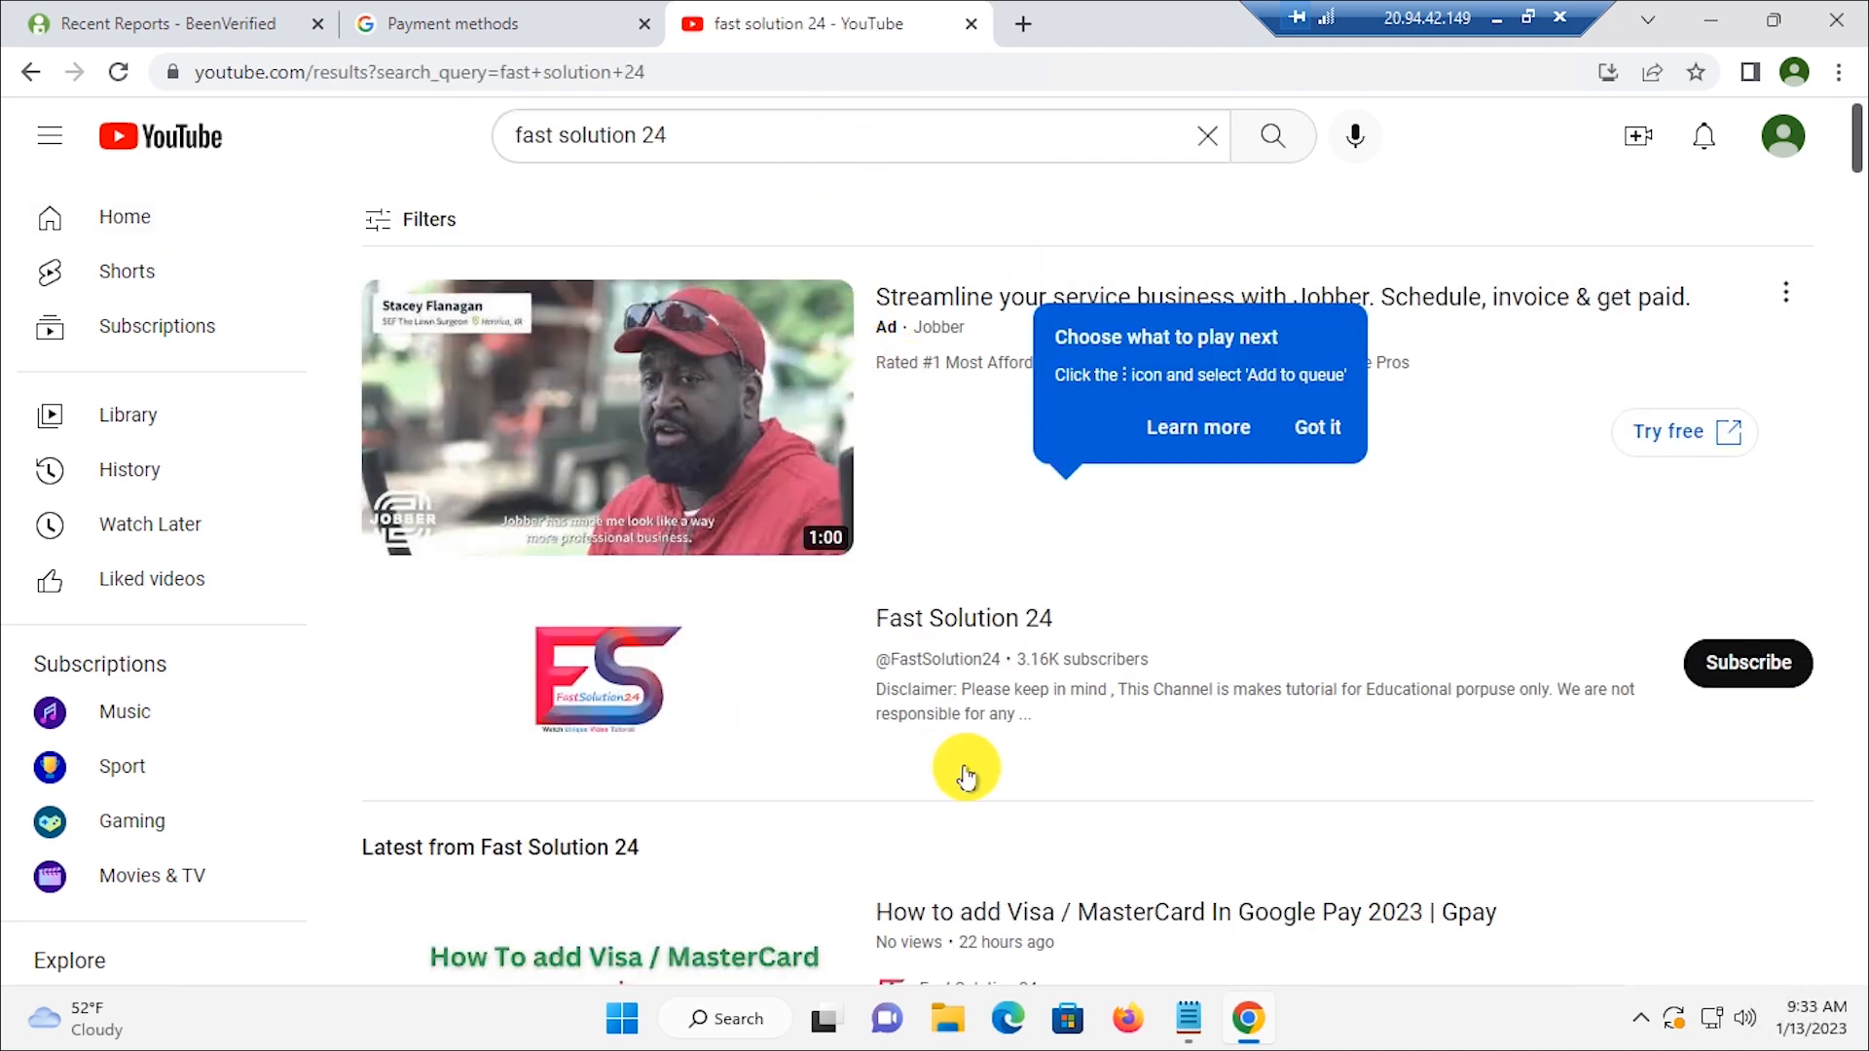
pyautogui.click(961, 619)
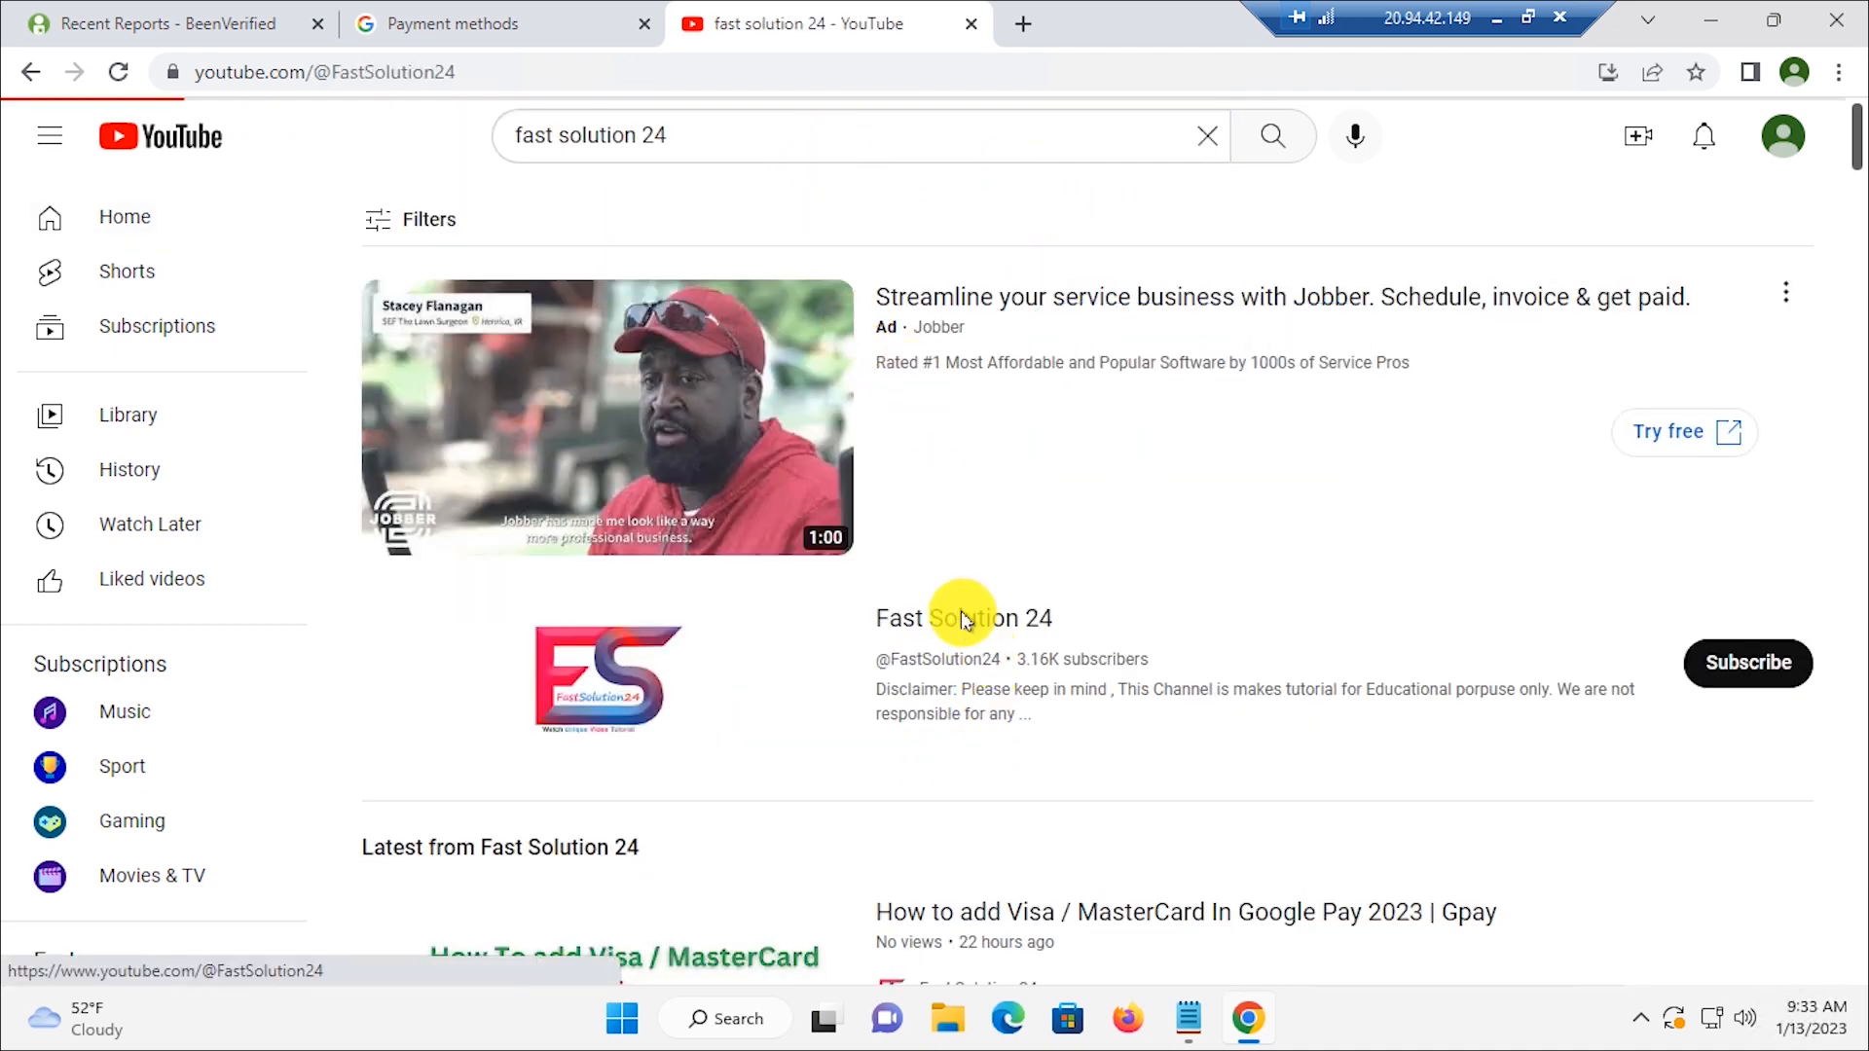
# Step: Open the channel's video "How to add Visa / MasterCard In Google Pay 2023 | Gpay" and expand its full description
pyautogui.scroll(-5, 1260, 458)
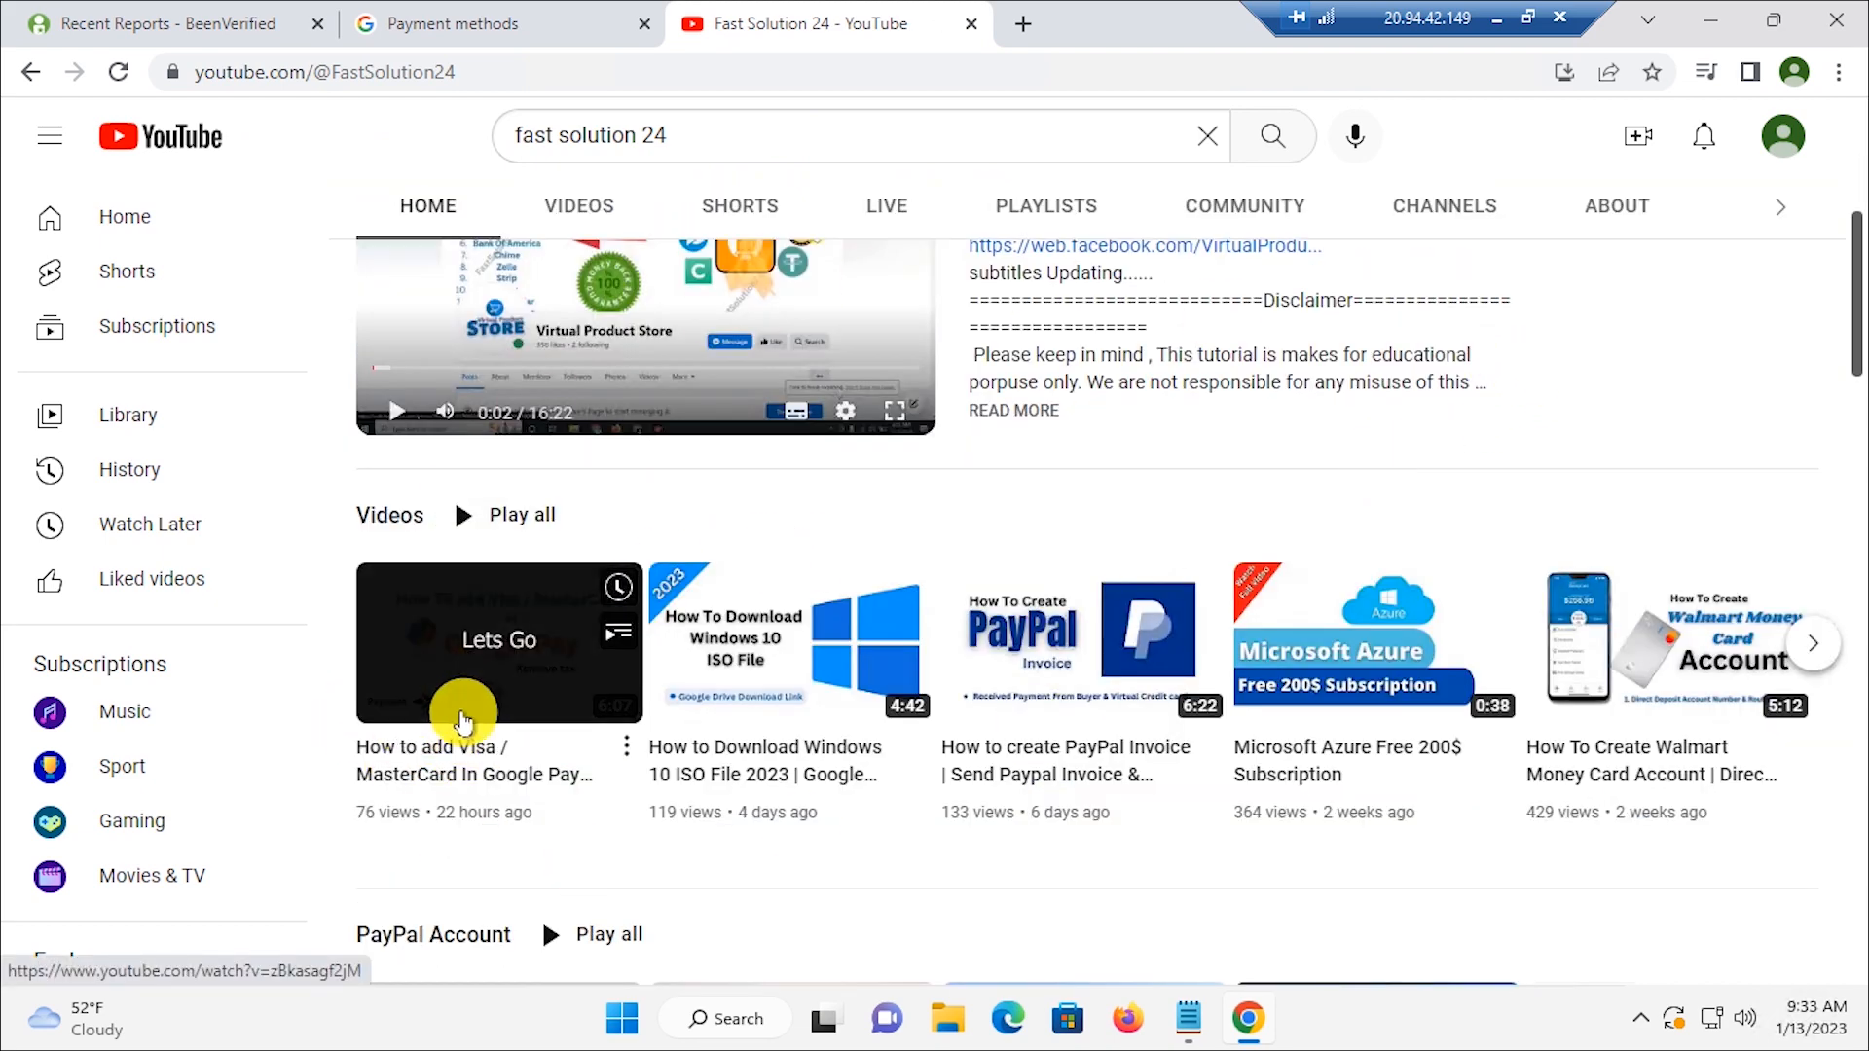
pyautogui.click(409, 778)
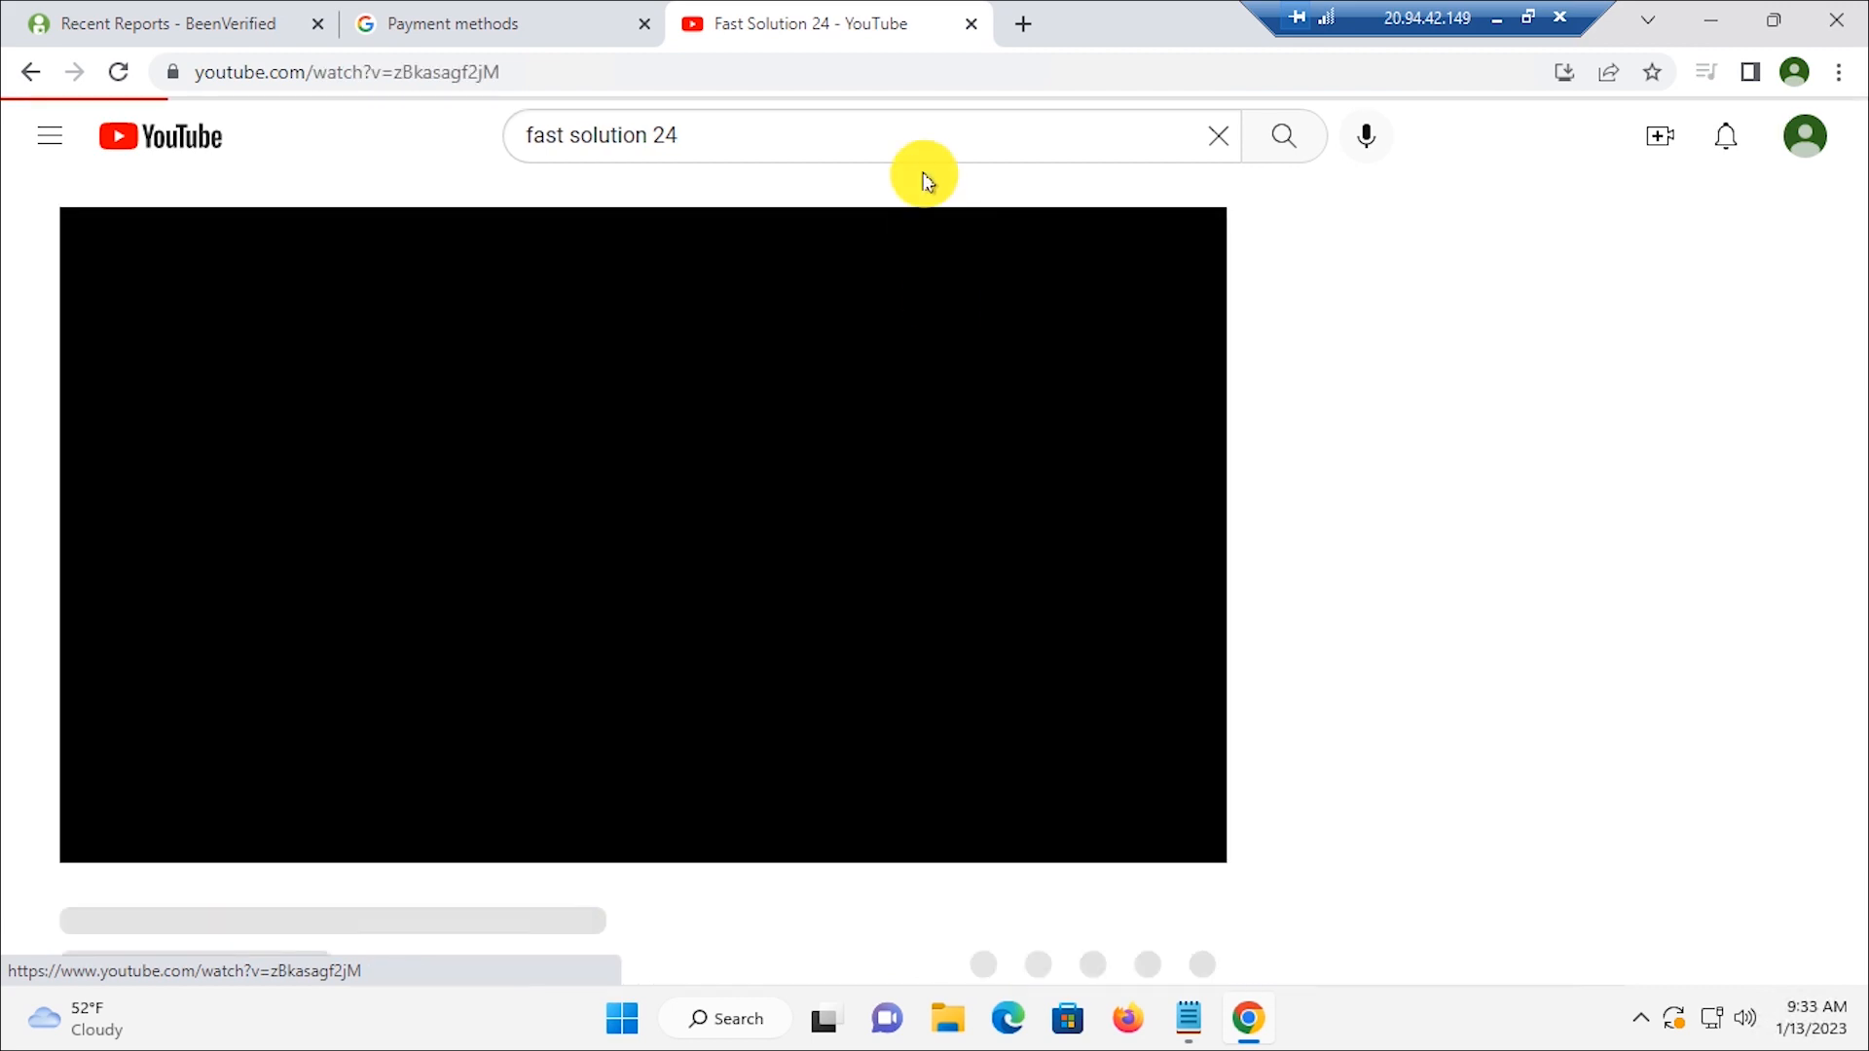
pyautogui.scroll(-6, 167, 341)
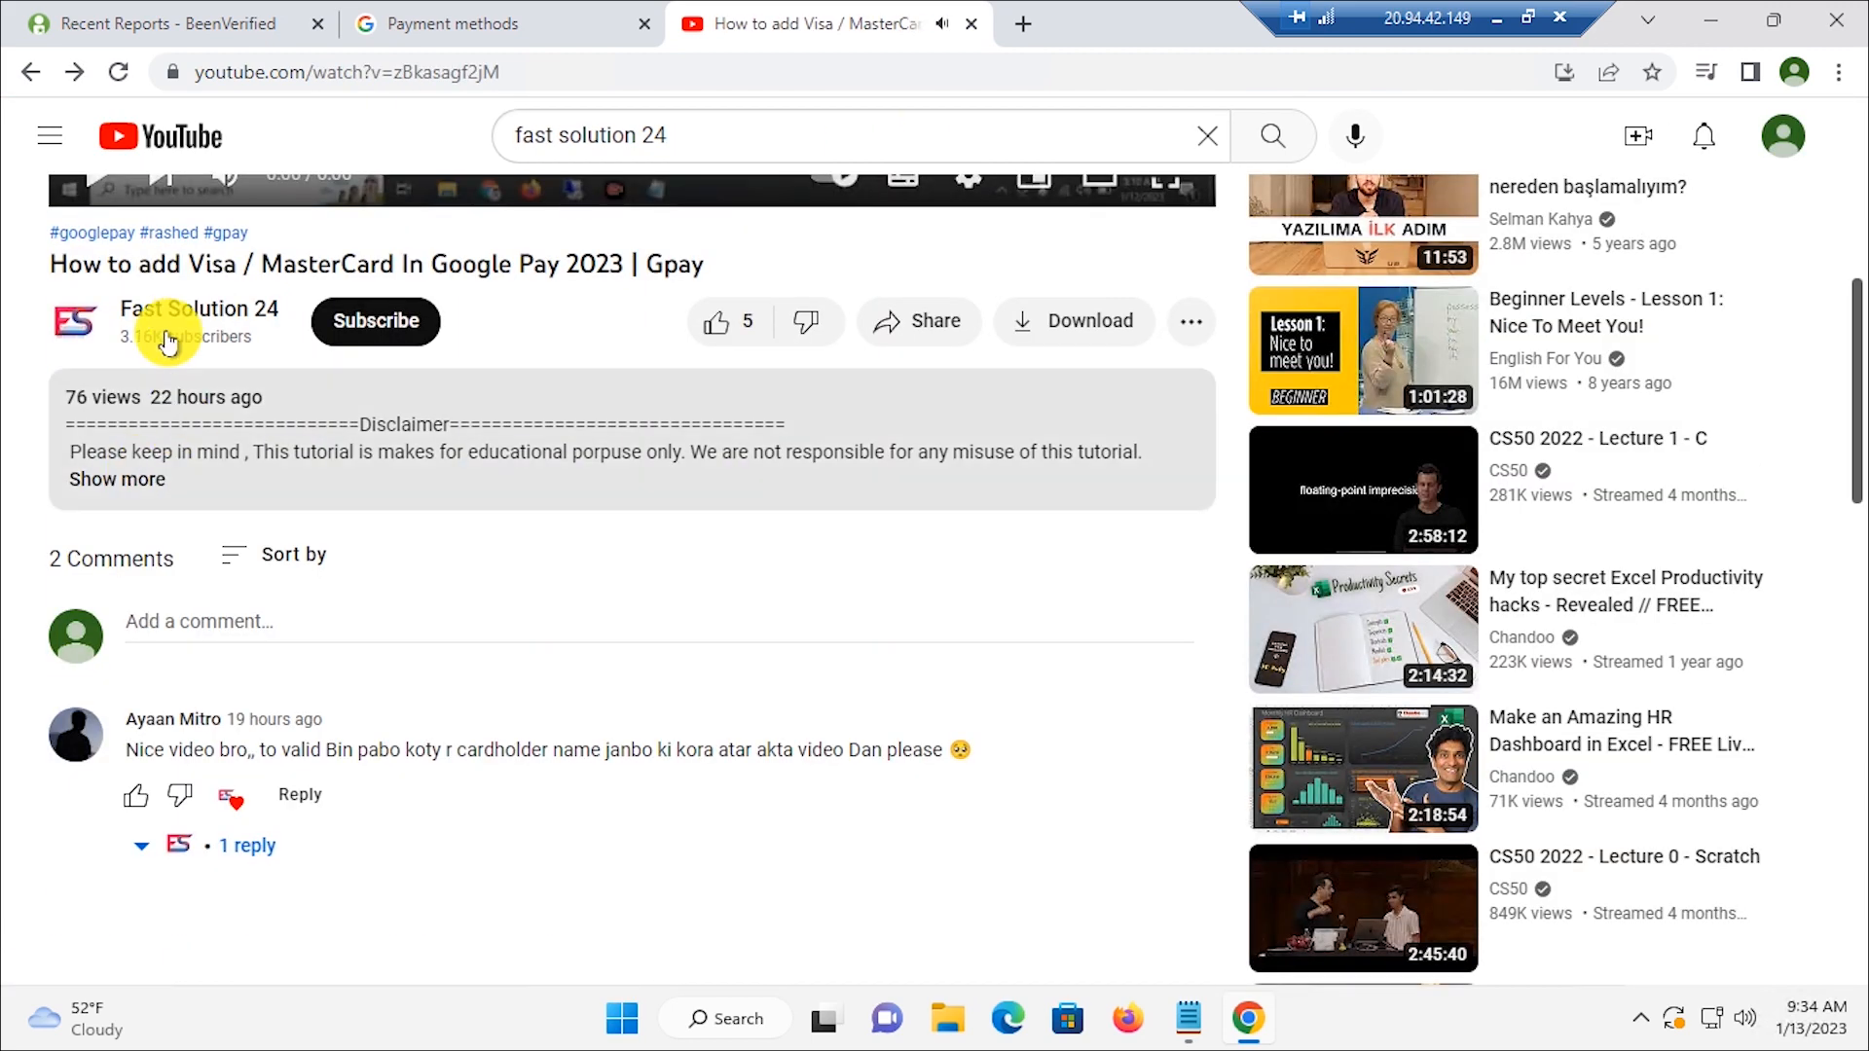
pyautogui.click(129, 487)
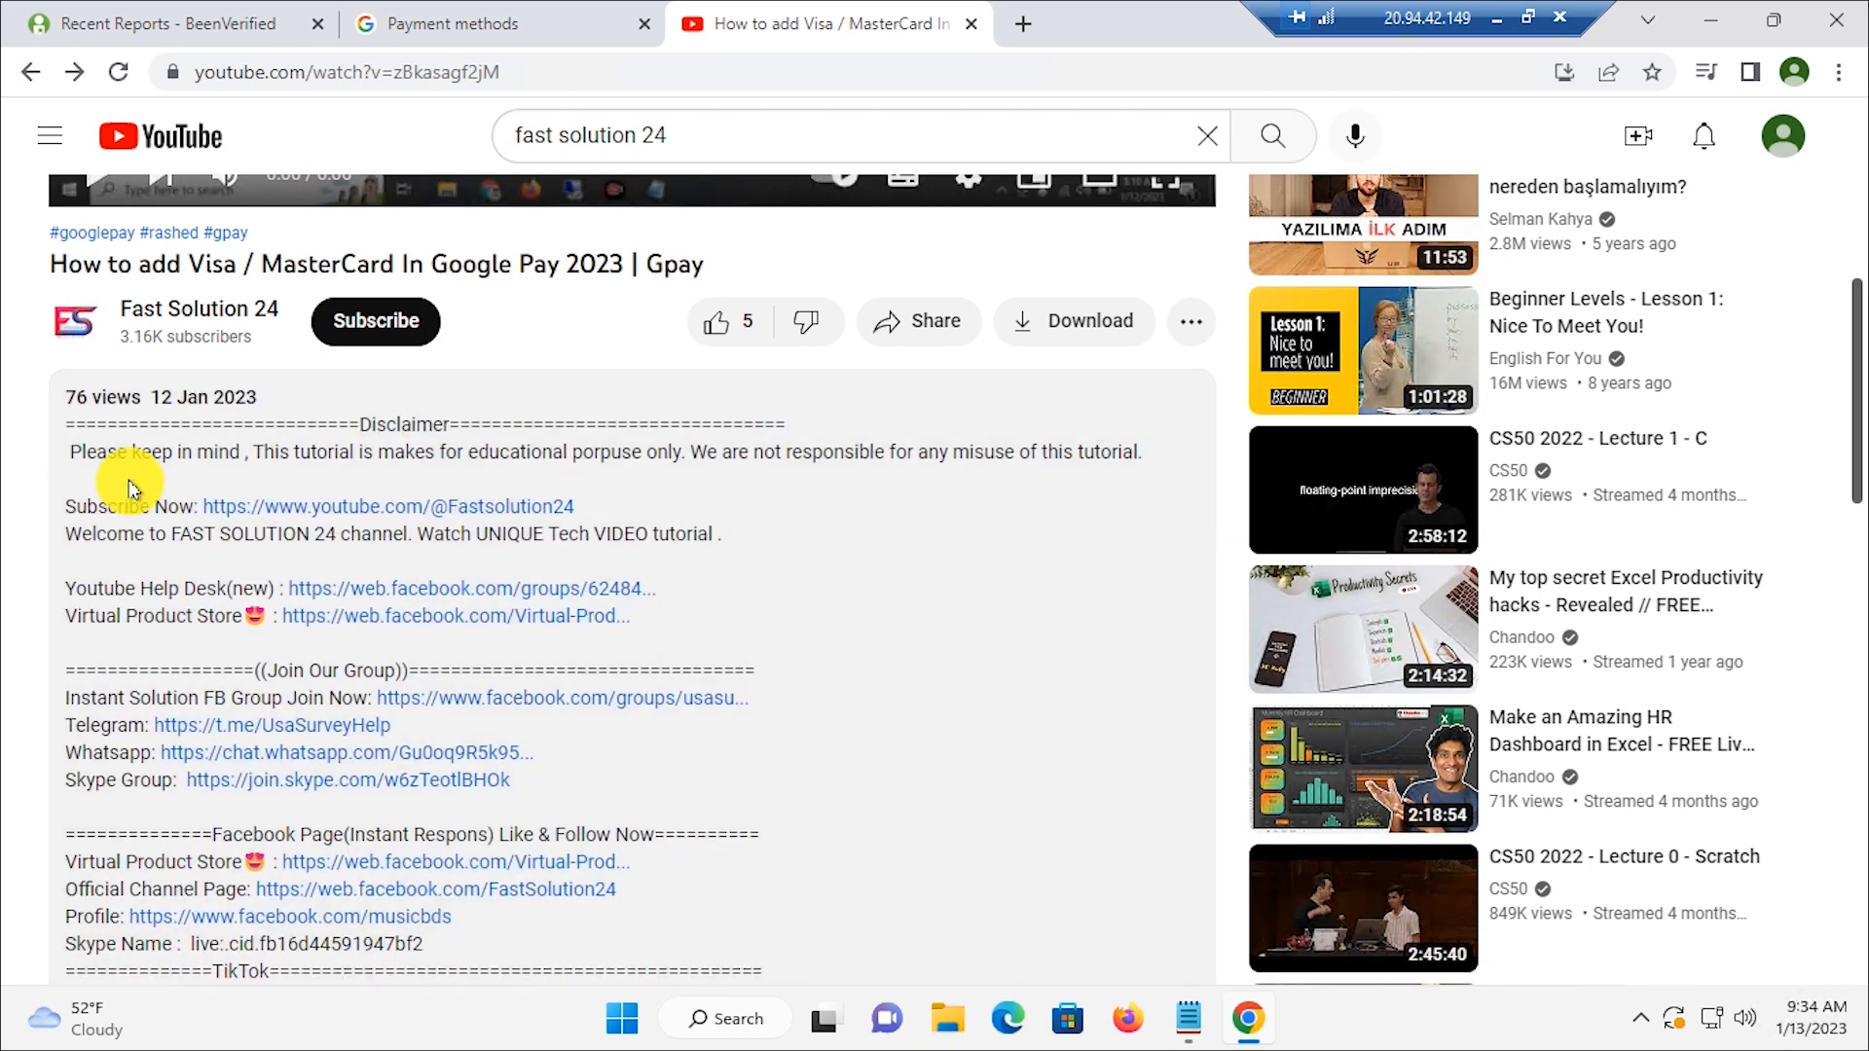
# Step: Highlight the Telegram and Whatsapp group links in the video description and look over the video page
pyautogui.scroll(-1, 701, 535)
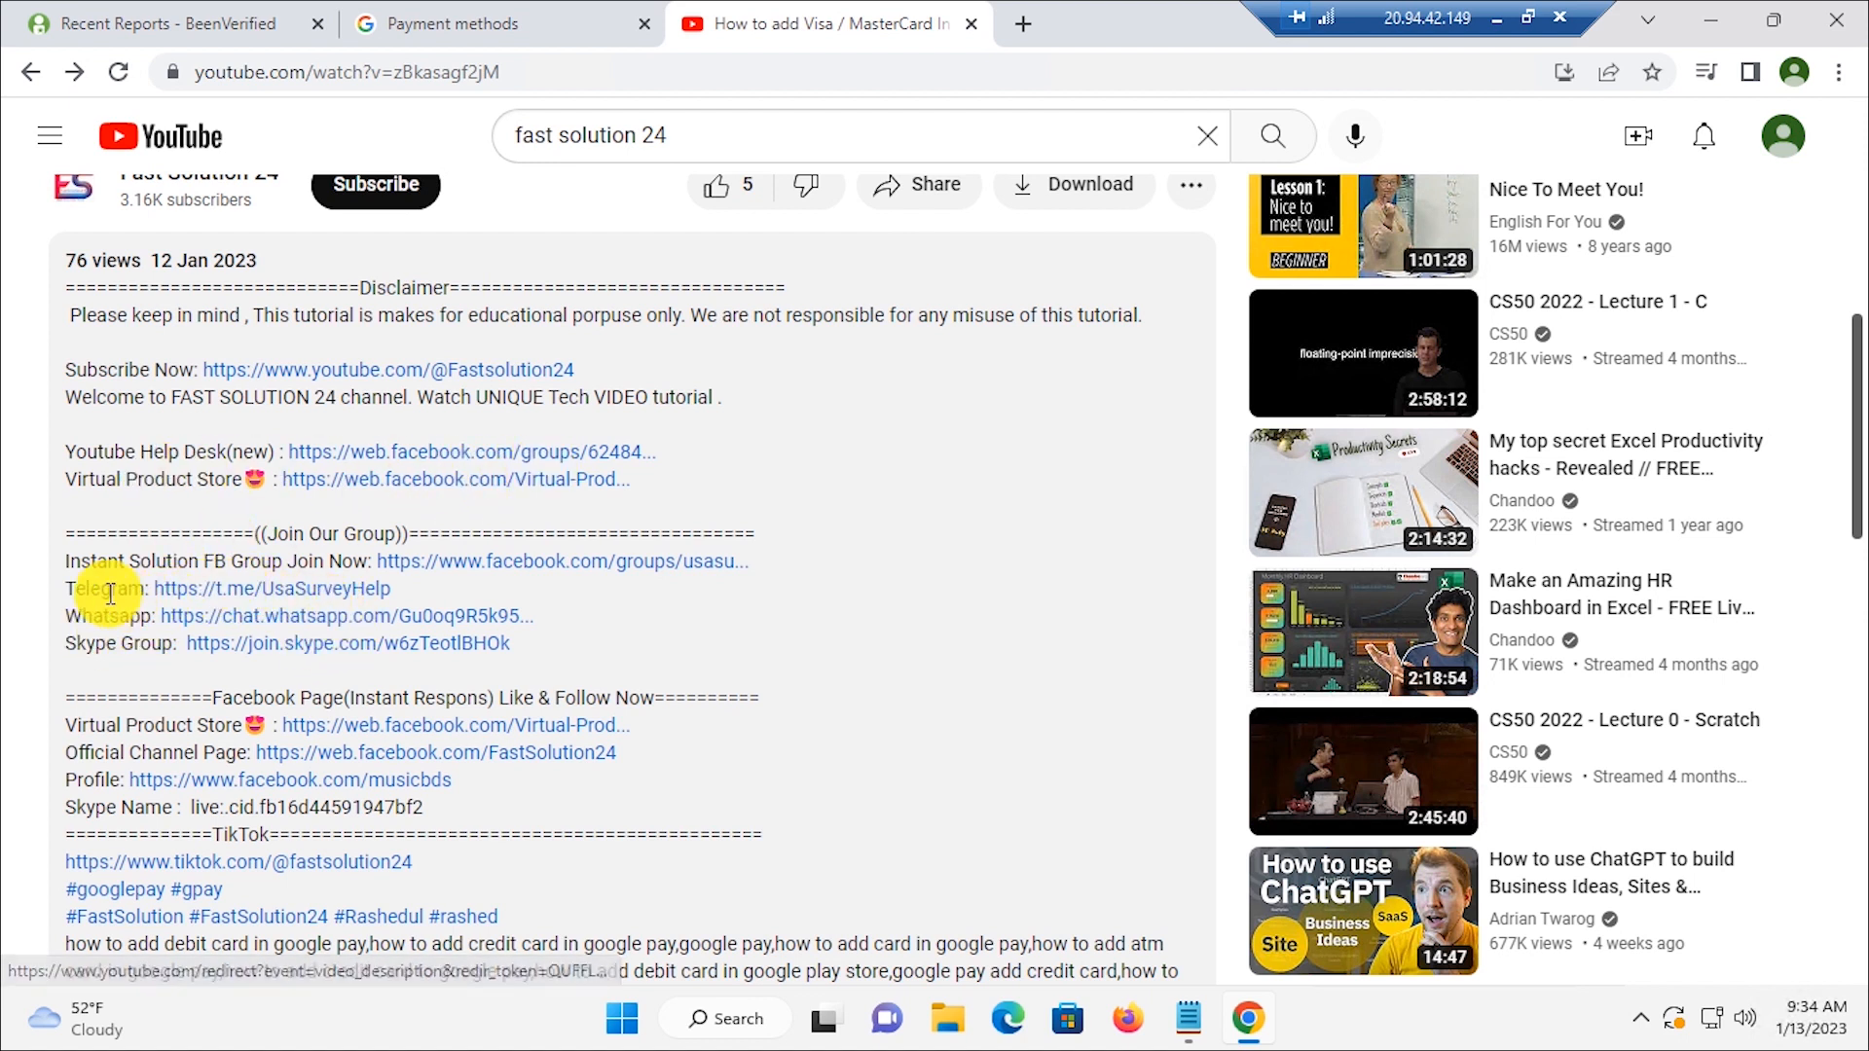
pyautogui.moveTo(68, 589); pyautogui.dragTo(558, 628)
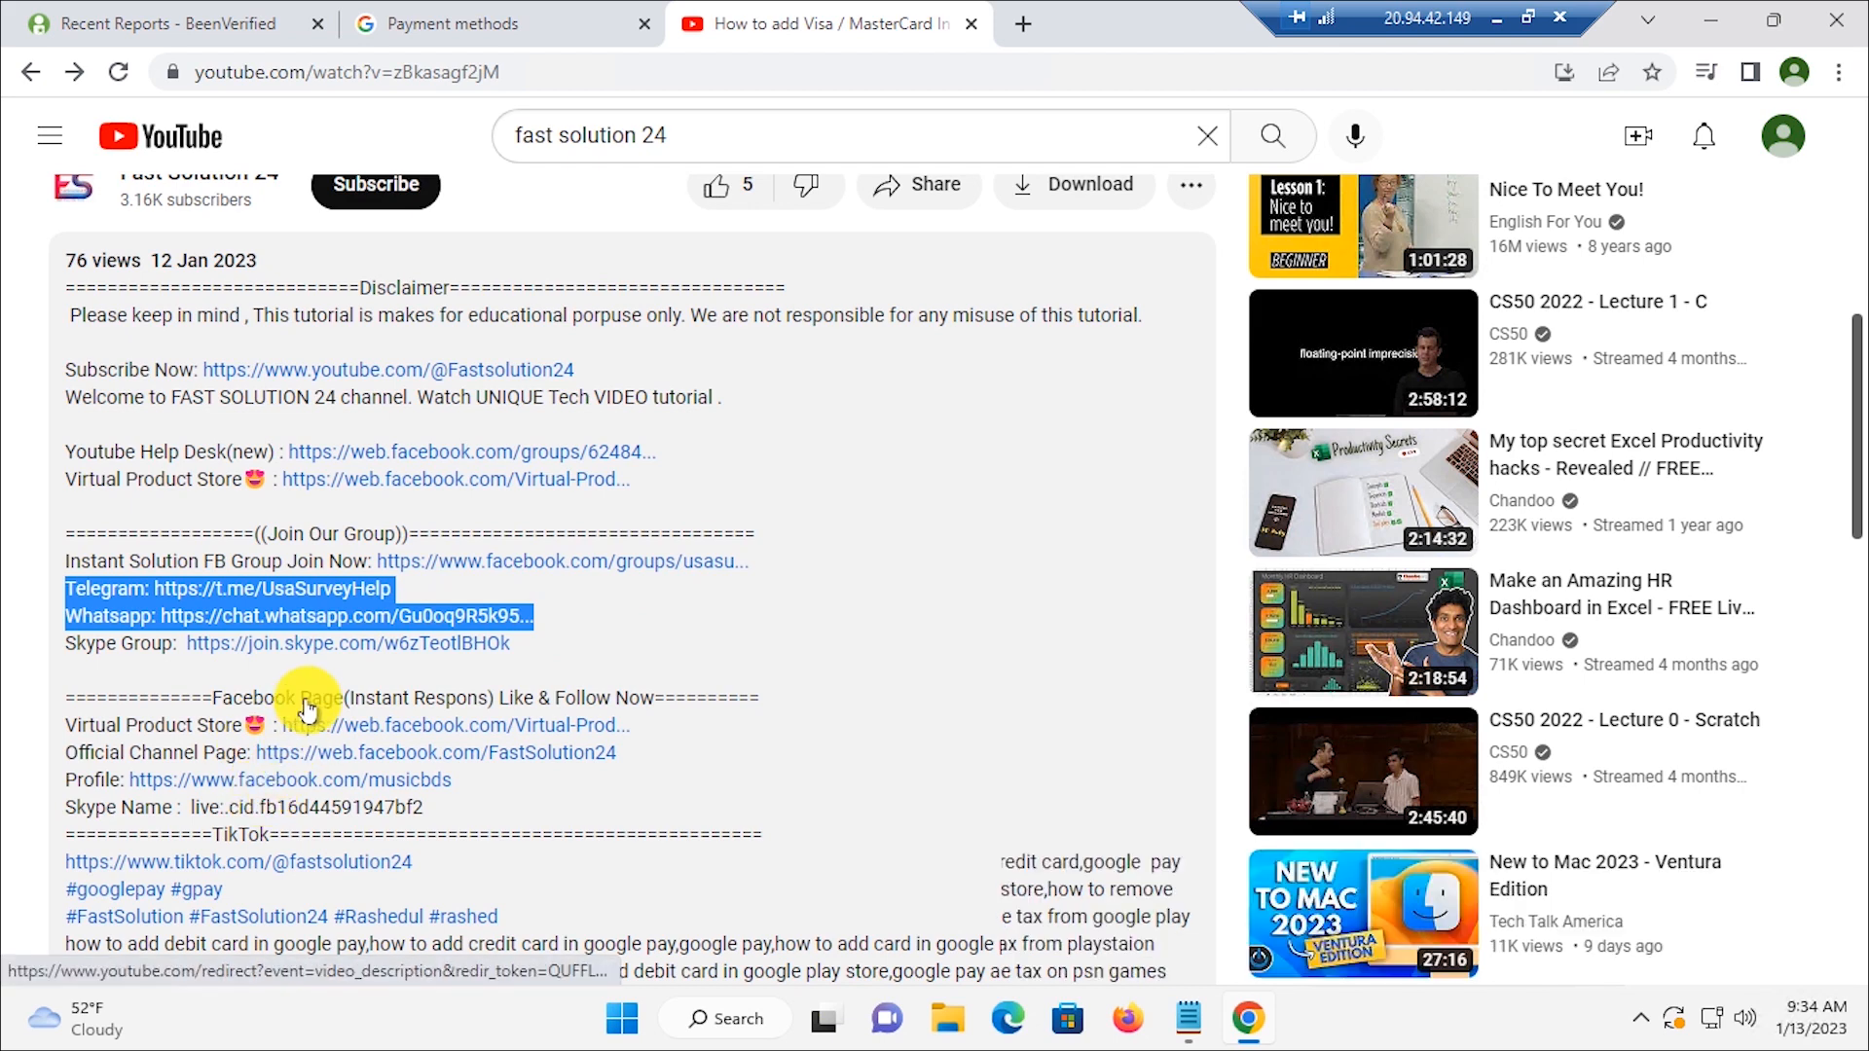
pyautogui.scroll(1, 385, 573)
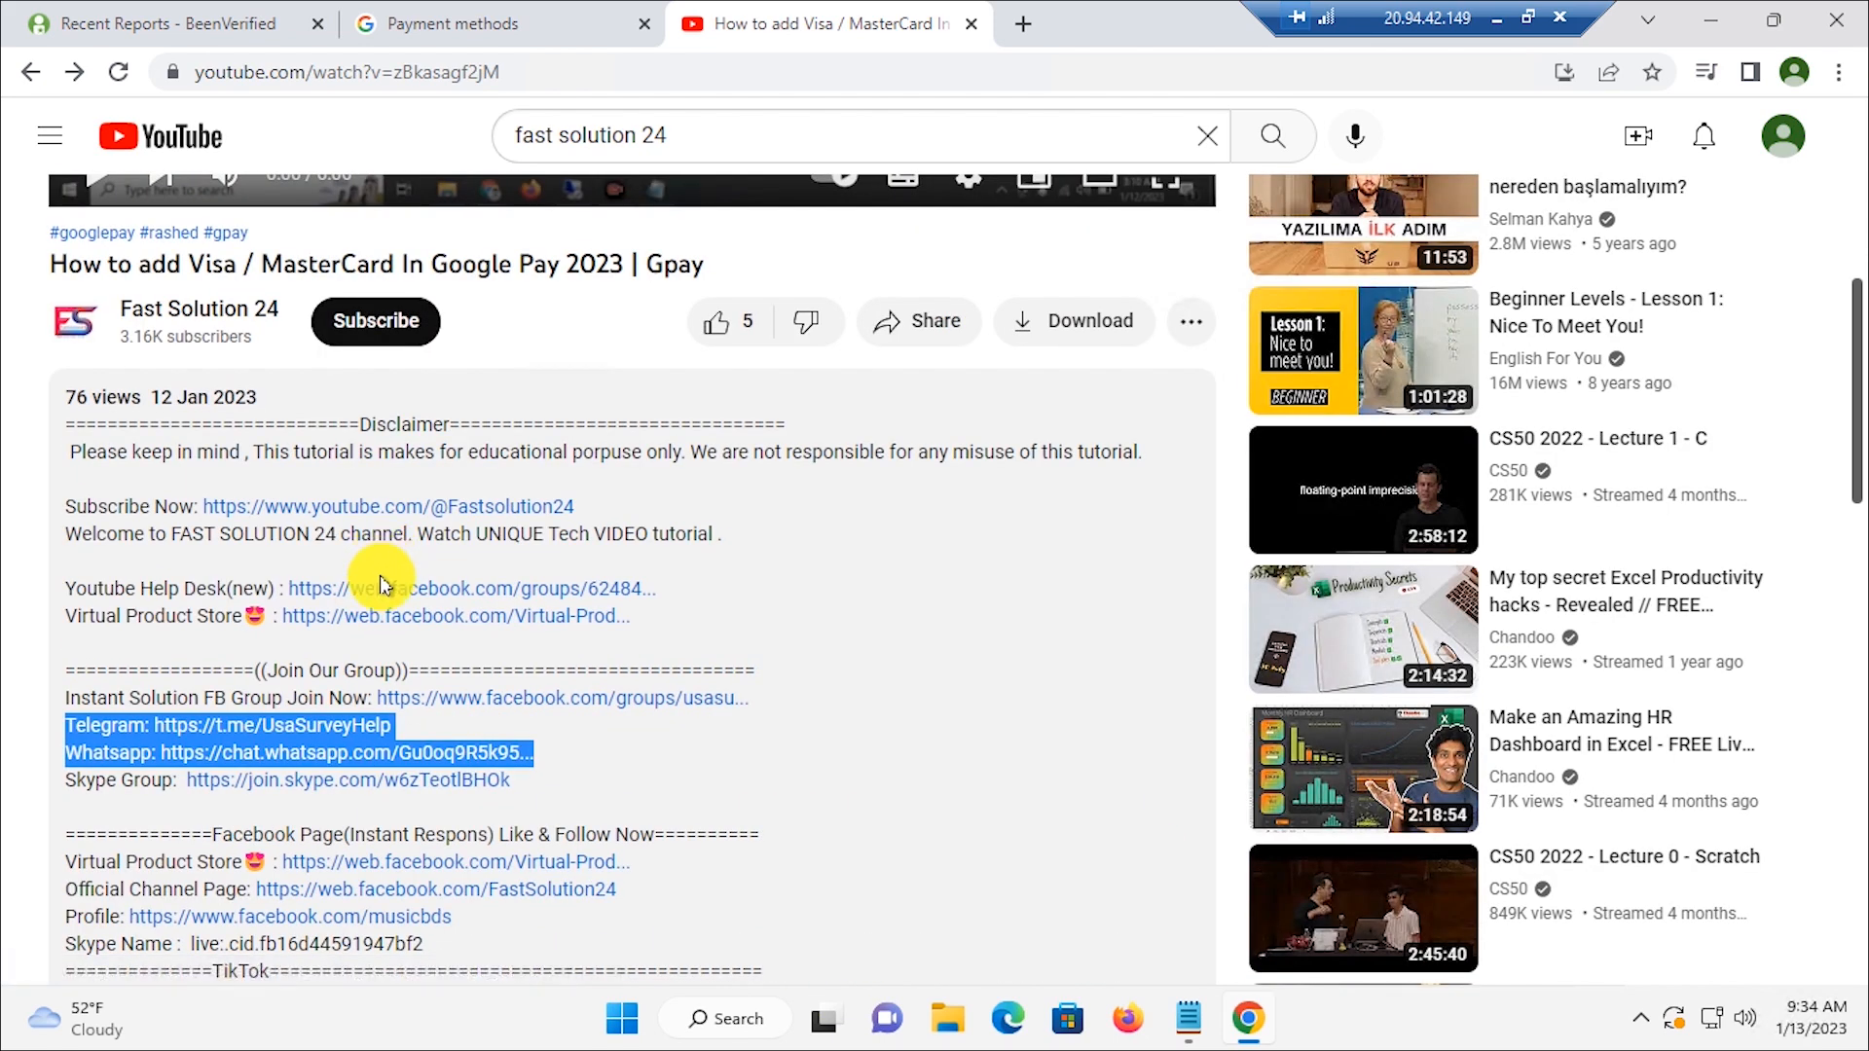
pyautogui.scroll(4, 380, 584)
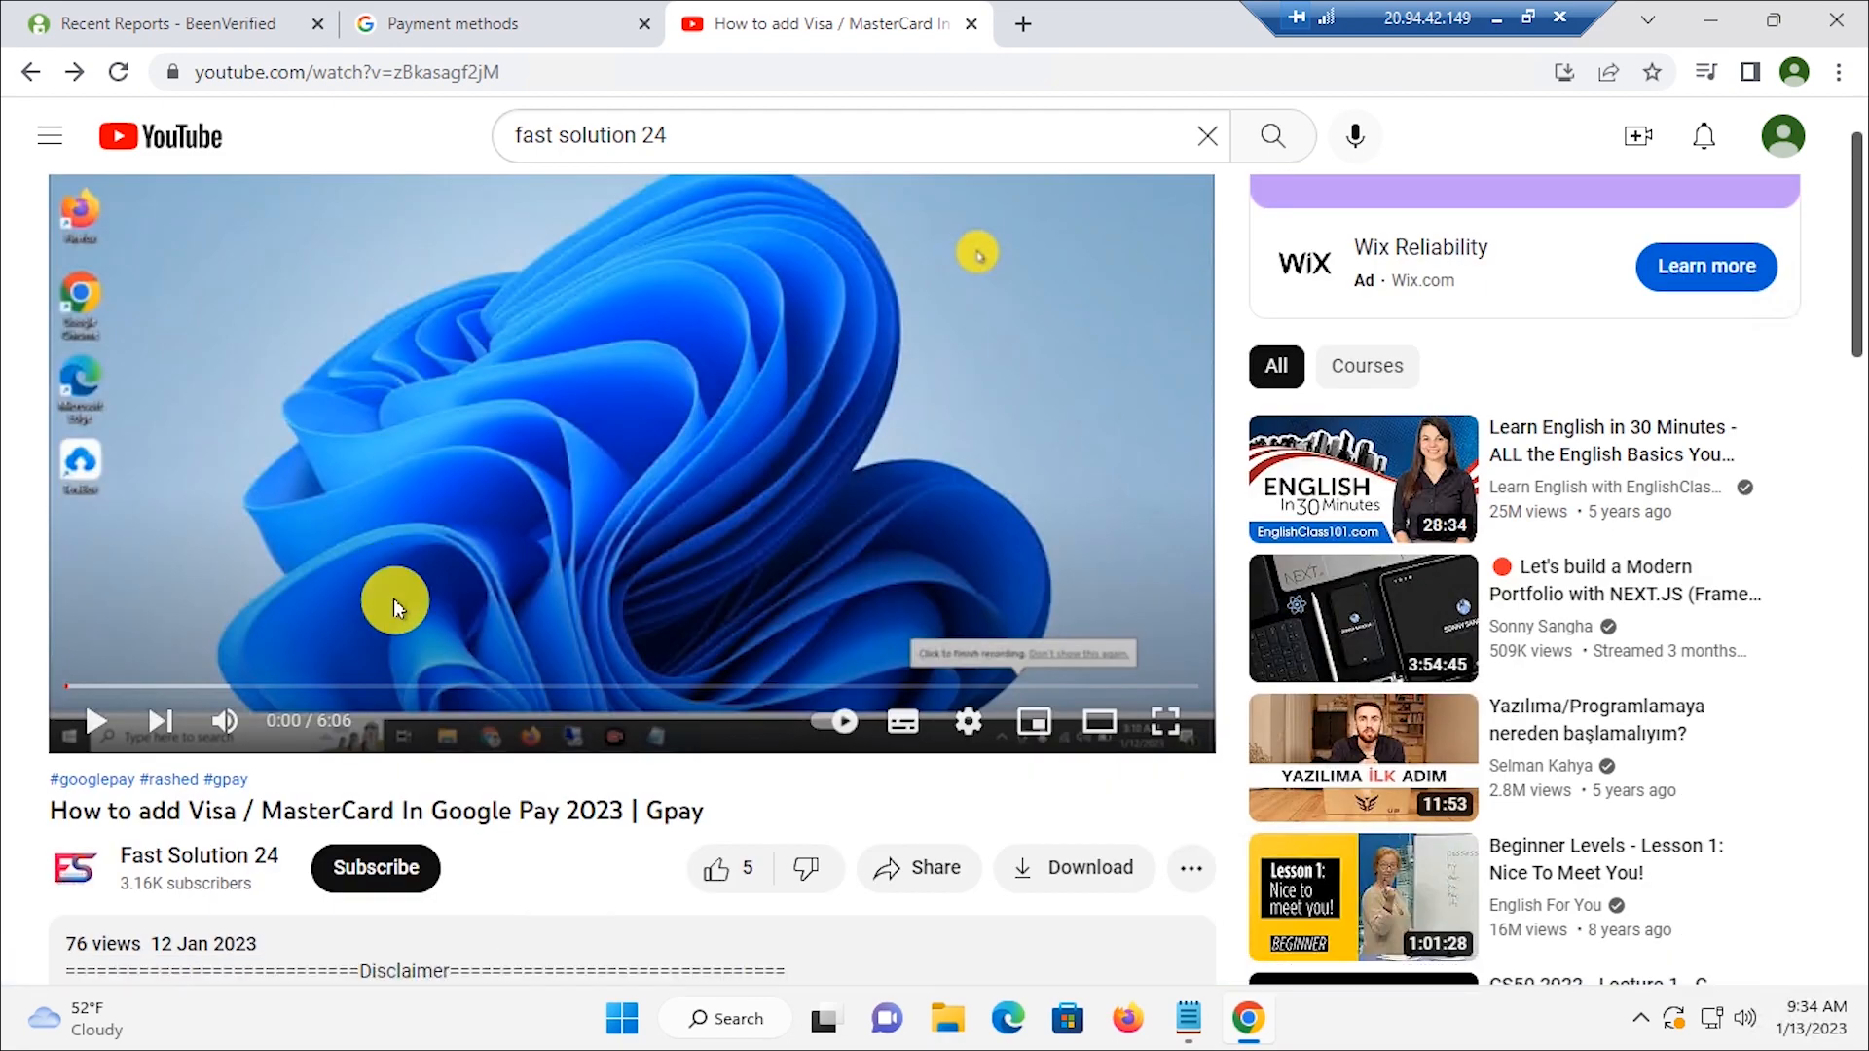
pyautogui.scroll(-4, 393, 598)
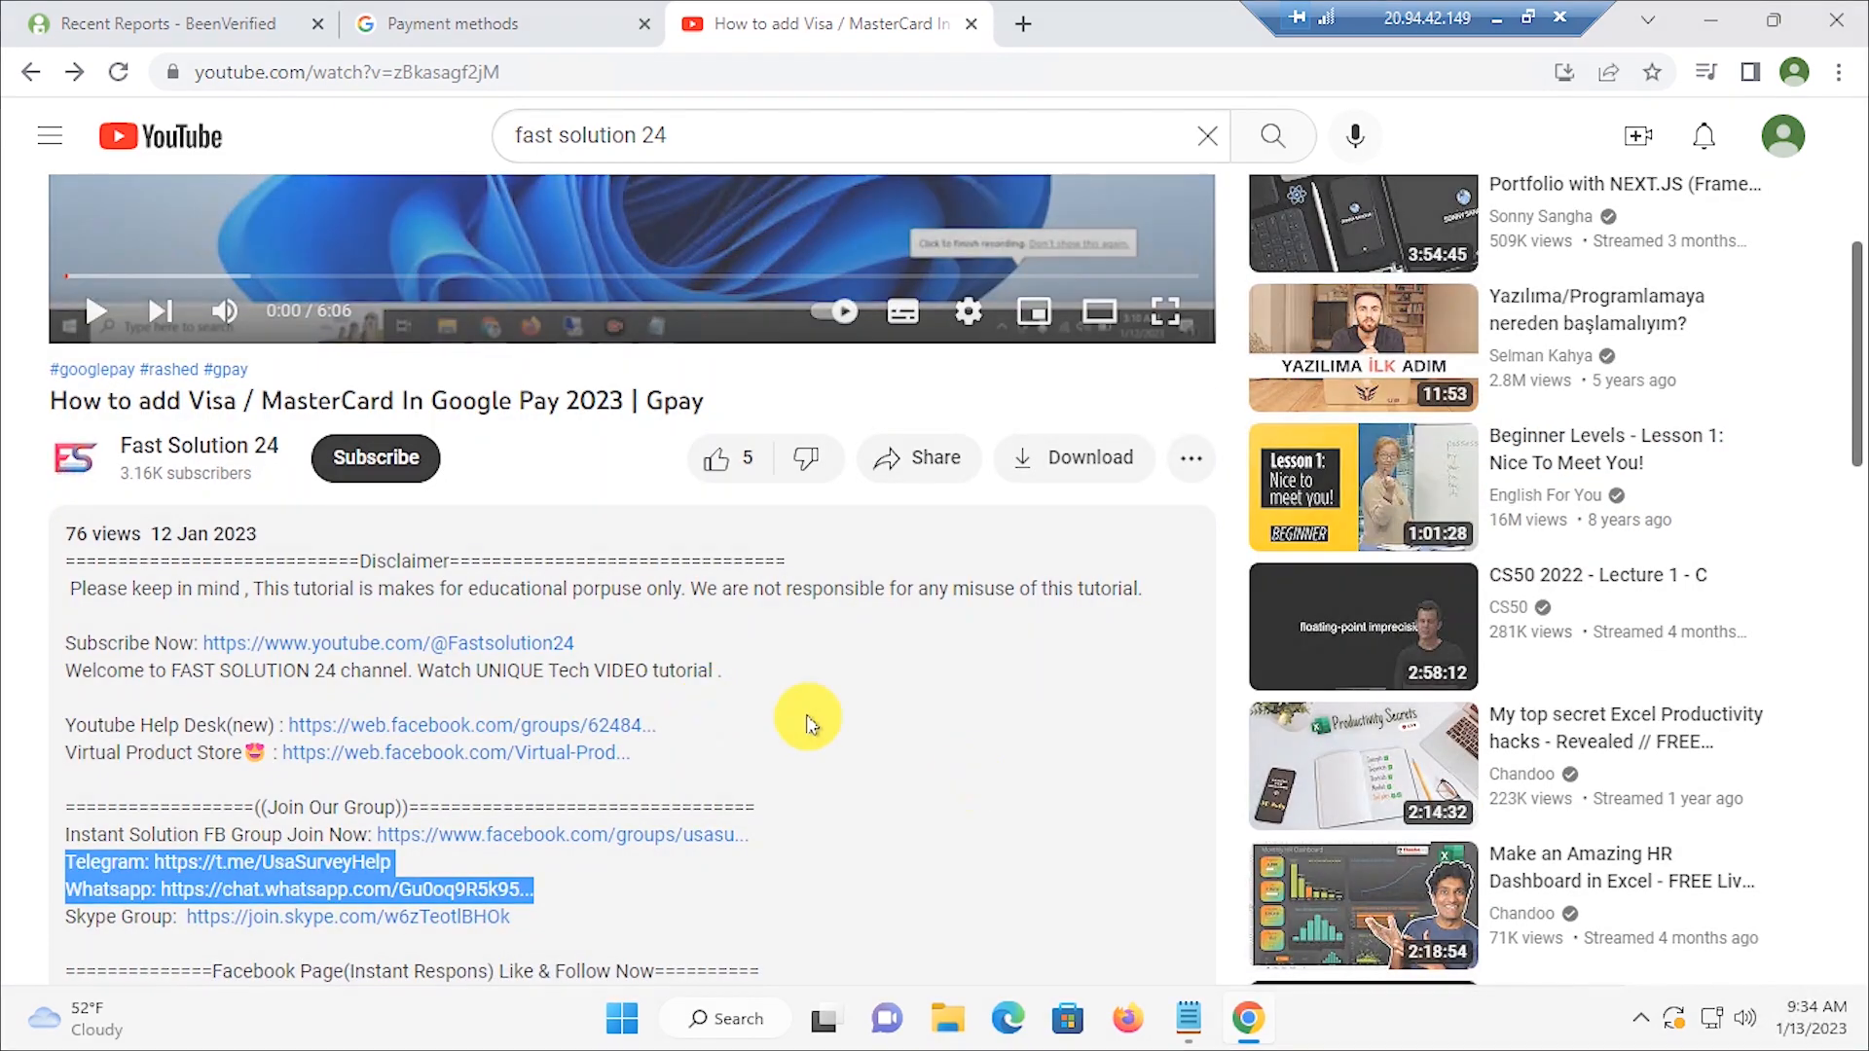